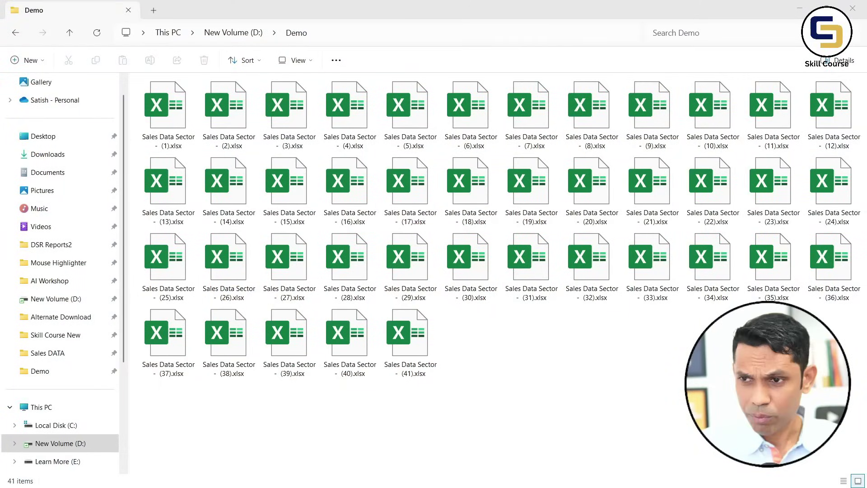
Open Sales Data Sector - (1).xlsx and convert the AMAR 20 Gm Elaichi-Adrak quantity in B3 with =592/48.
click(172, 131)
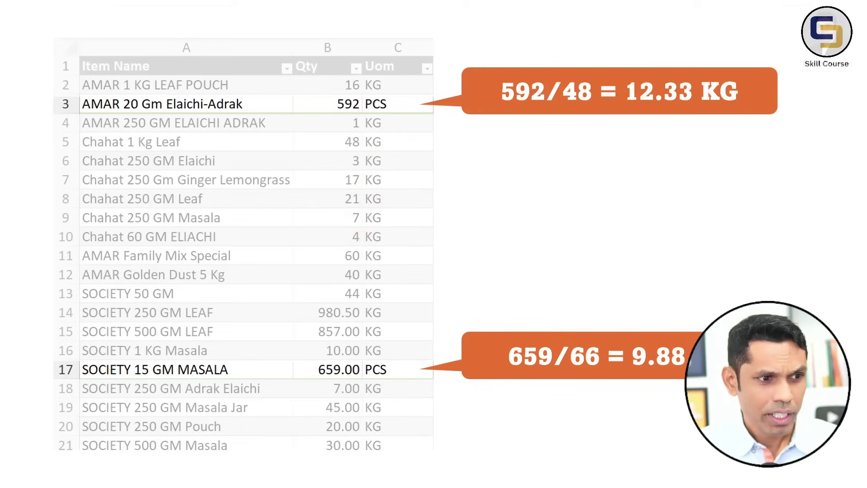
key(alt)
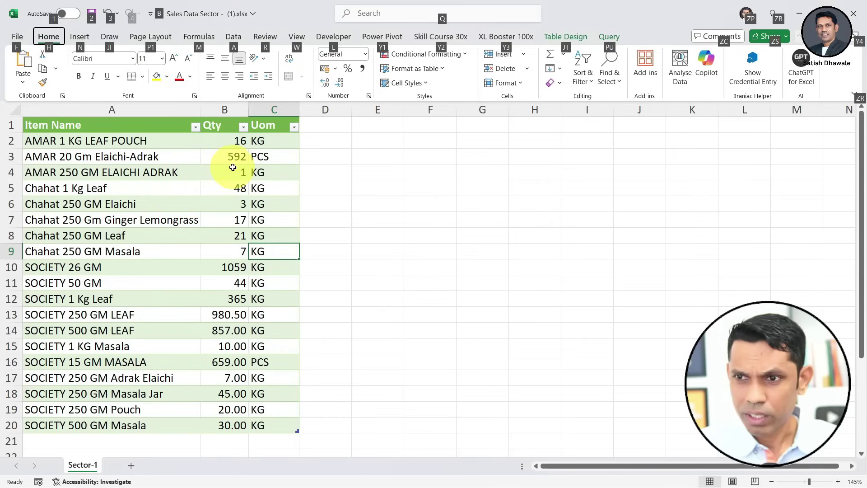
click(238, 162)
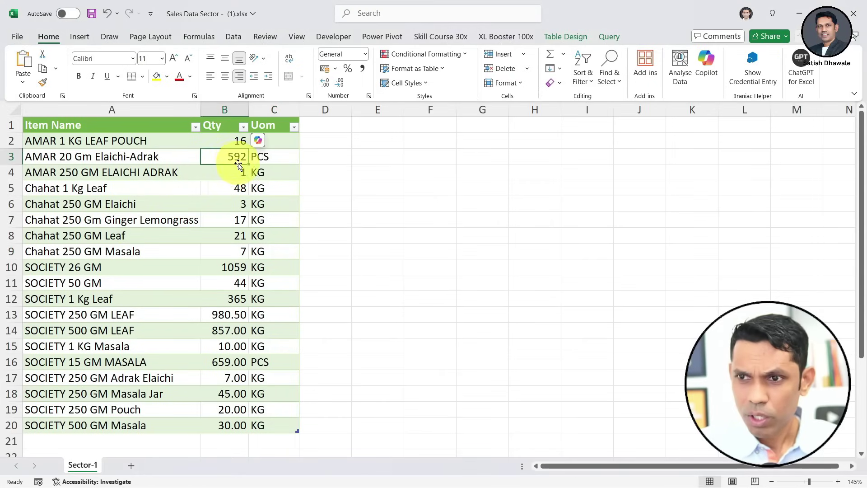
double_click(234, 157)
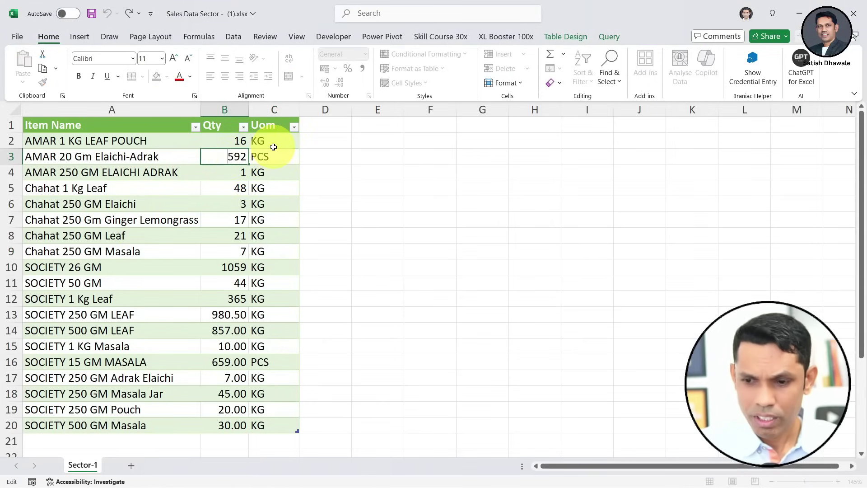
key(Right)
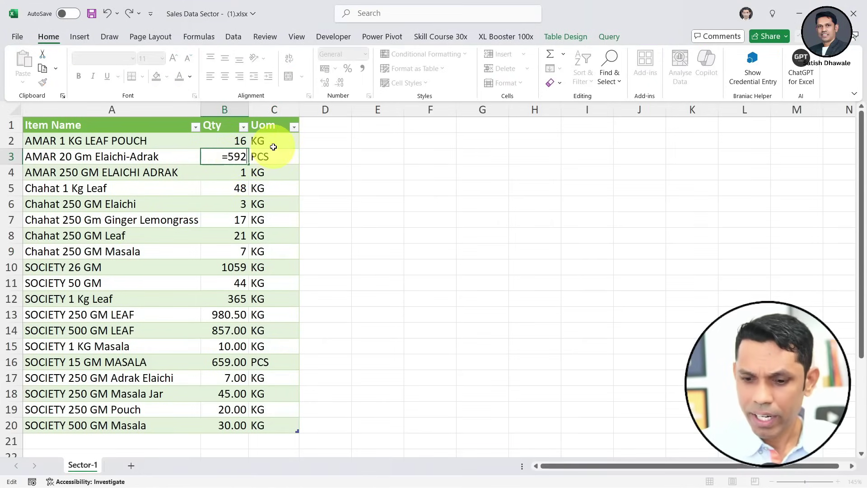
text(/48)
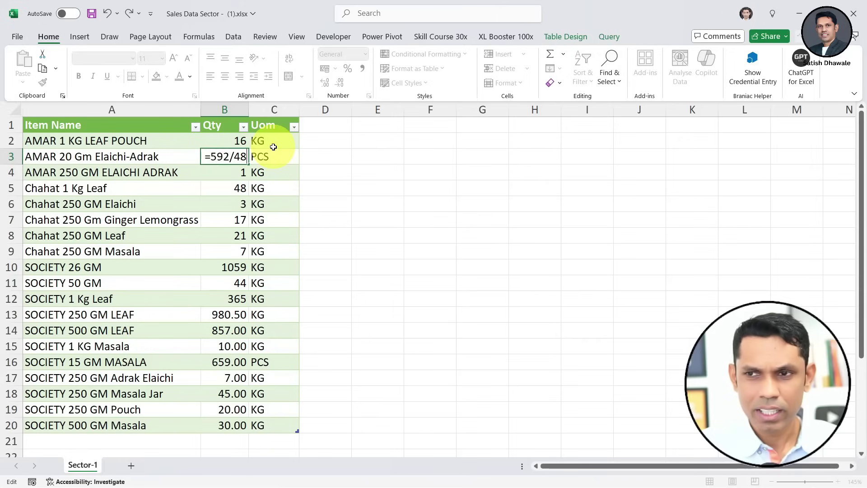
key(Return)
Set the unit of measure for AMAR 20 Gm Elaichi-Adrak in C3 to KG.
click(234, 158)
click(279, 159)
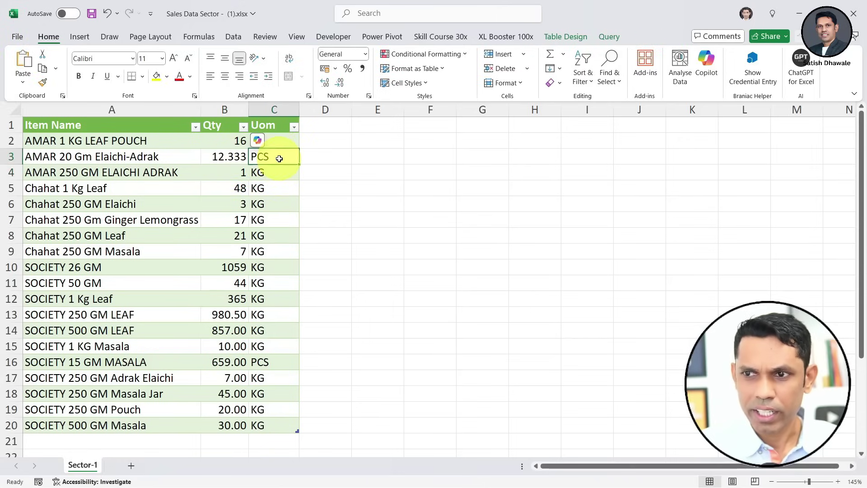
text(KG)
key(Return)
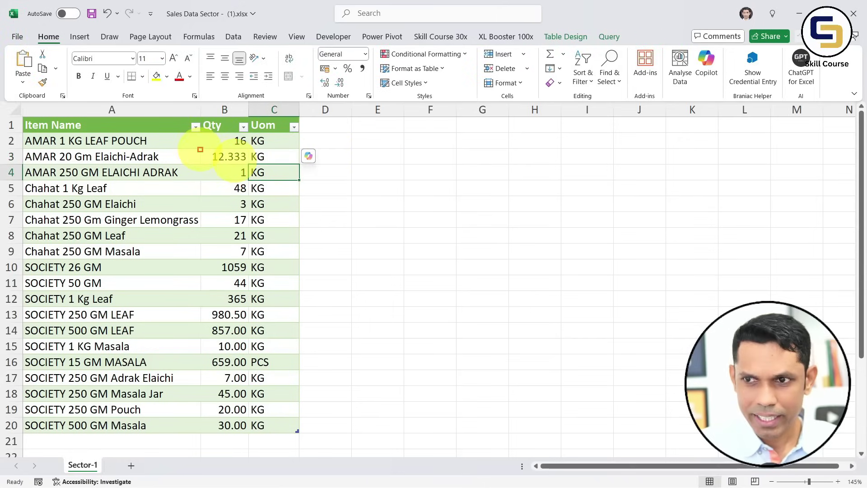
Convert the SOCIETY 15 GM MASALA quantity in B16 with the formula =659.00/66.
drag(198, 148, 309, 168)
drag(194, 351, 326, 376)
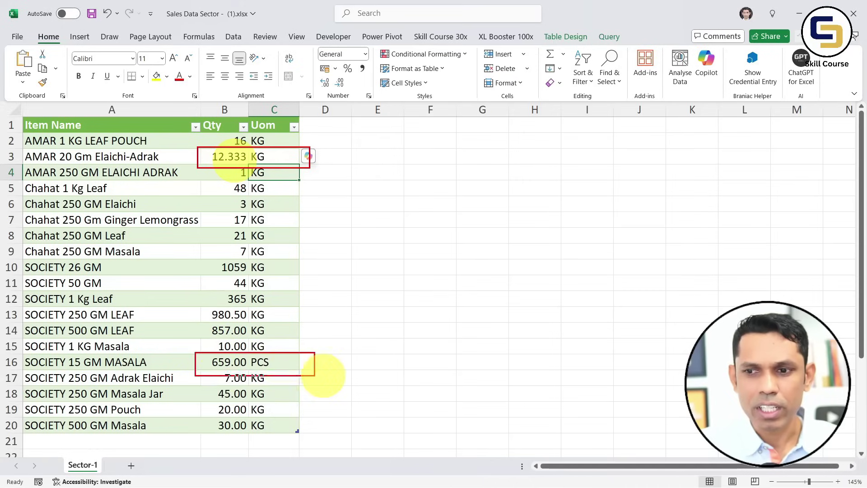
double_click(242, 362)
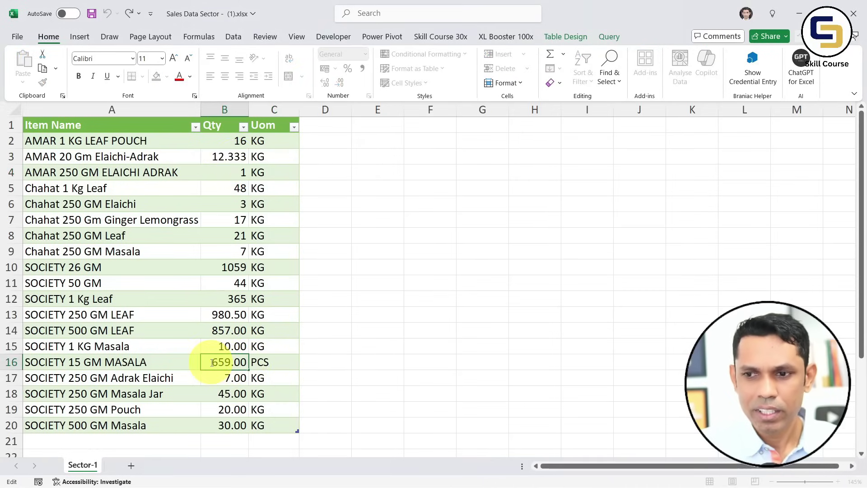
text(=)
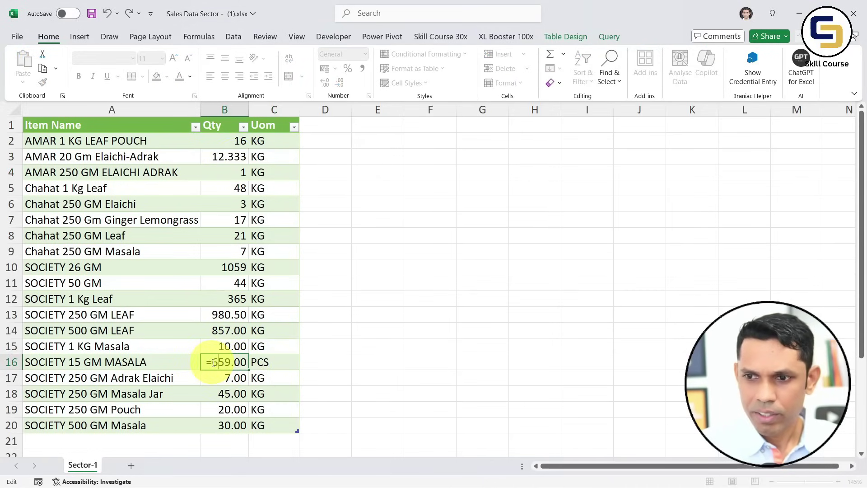
text(/)
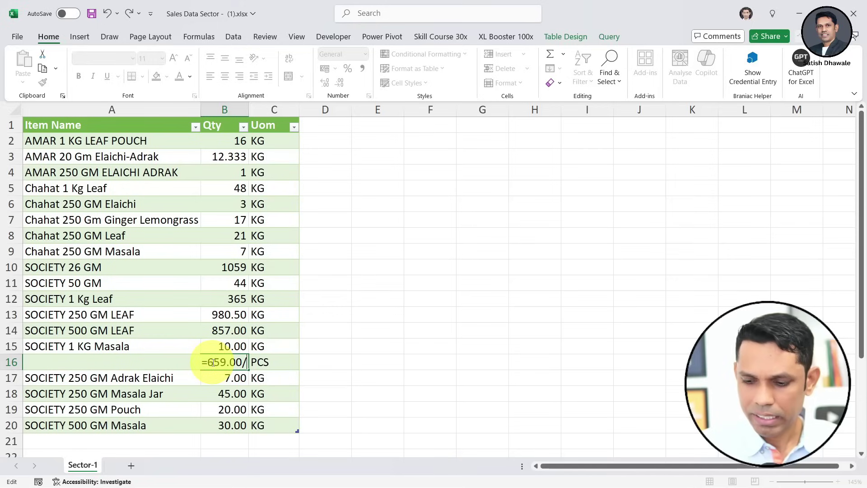
text(66)
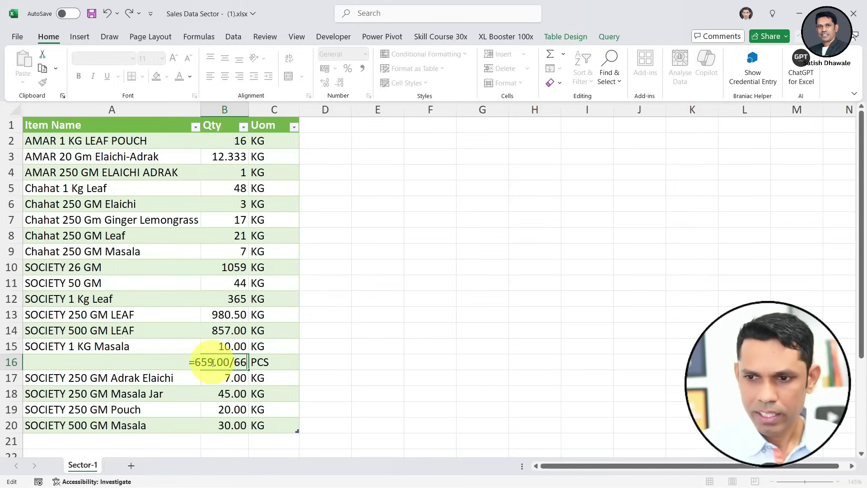
key(Return)
Set the unit of measure for SOCIETY 15 GM MASALA in C16 to KG and review both converted quantities.
click(212, 361)
click(268, 360)
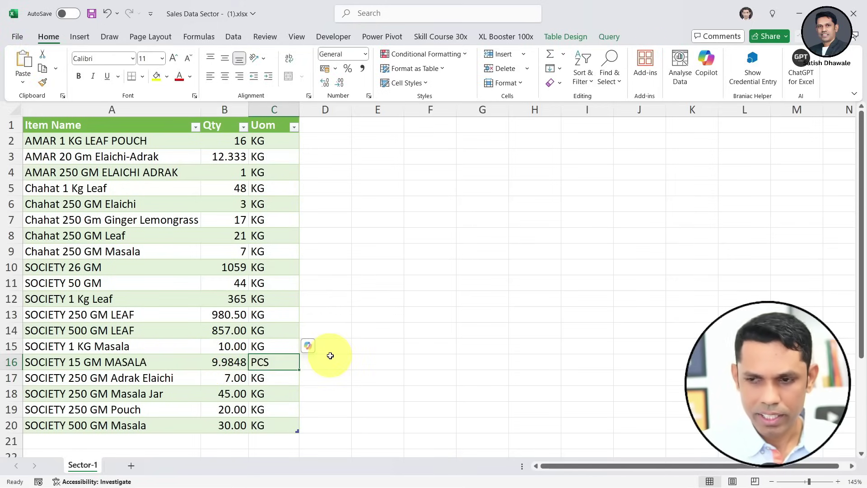
text(KG)
key(Return)
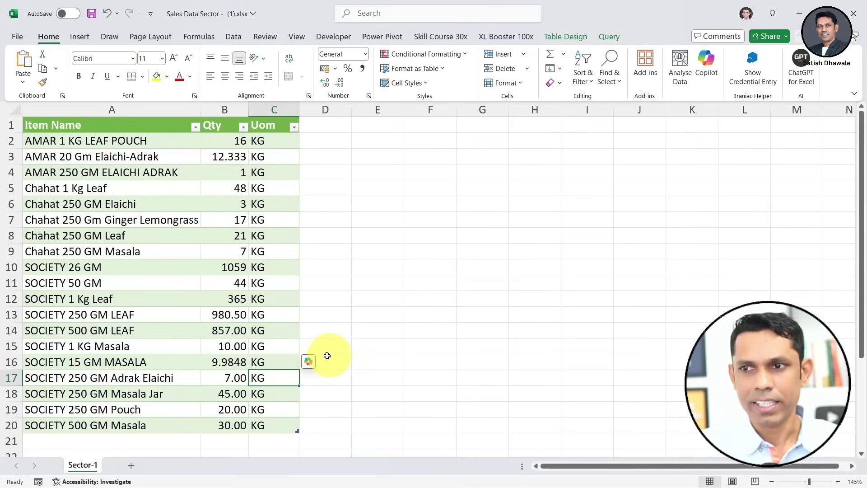
click(228, 365)
click(227, 156)
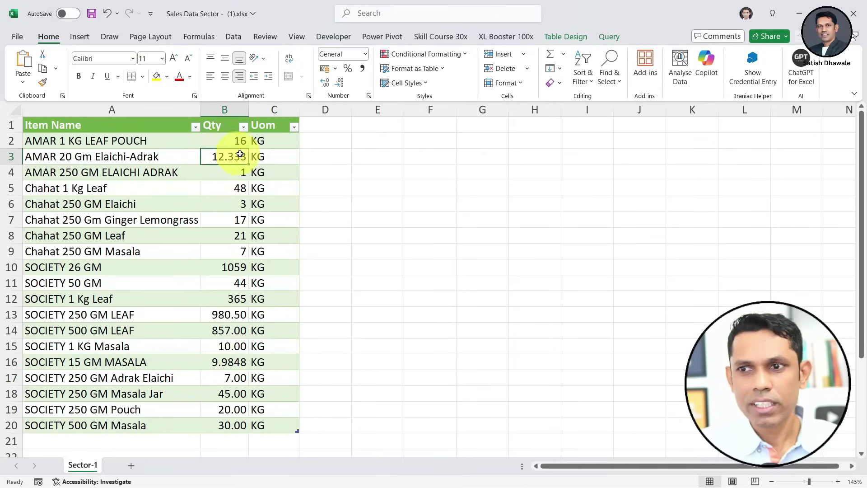
click(295, 187)
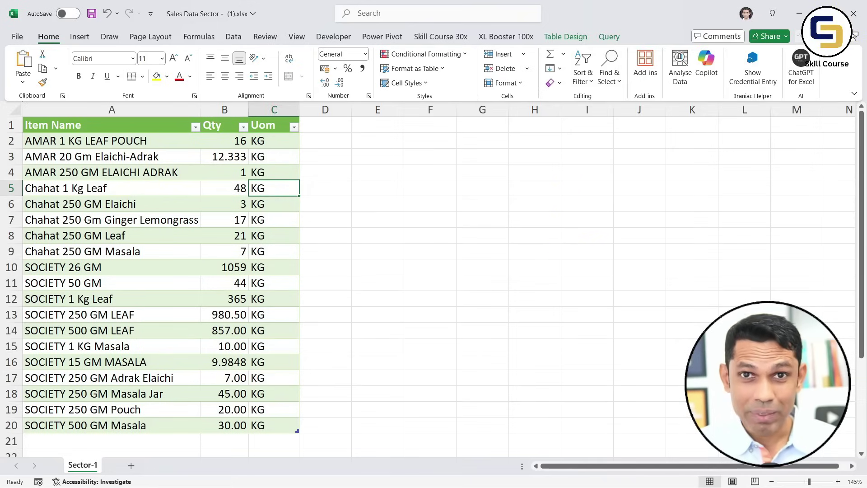
Close the sales data workbook without saving its changes and create a new blank workbook.
key(alt+Tab)
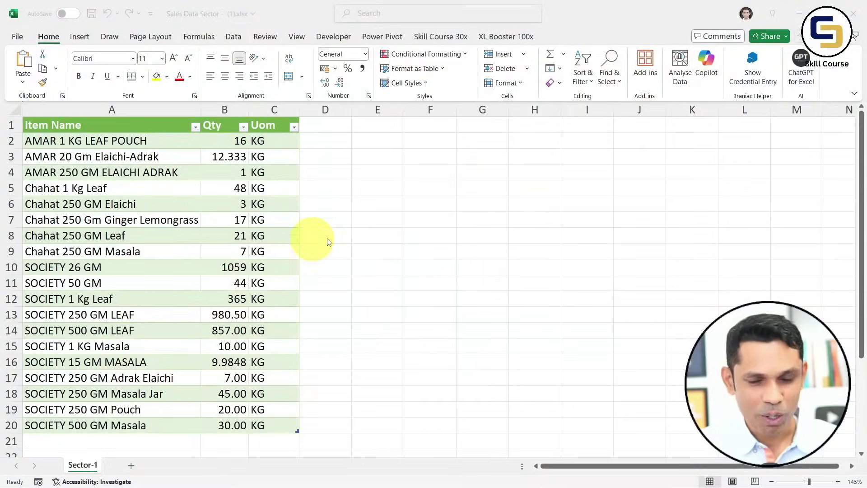
click(382, 228)
key(ctrl+w)
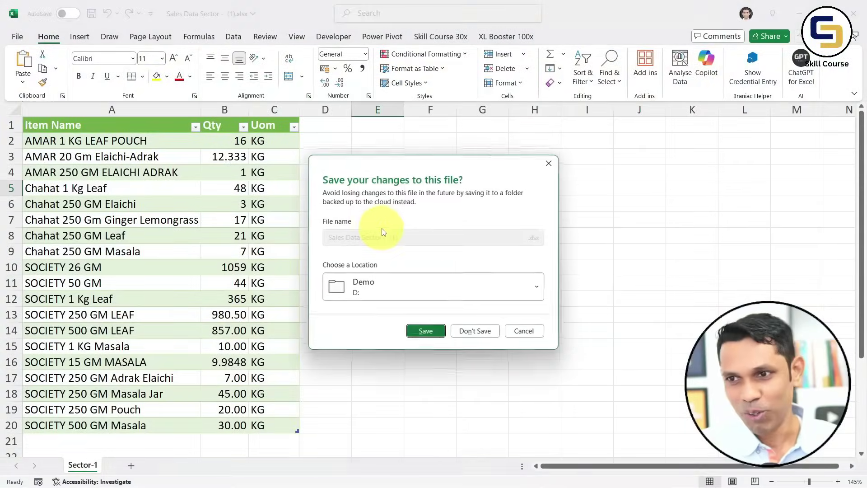
click(475, 331)
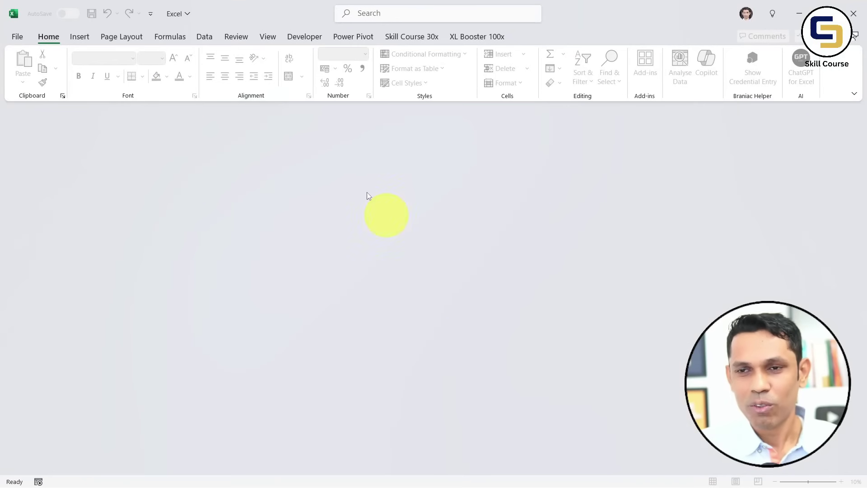
key(ctrl+n)
scroll(234, 234, up, 7)
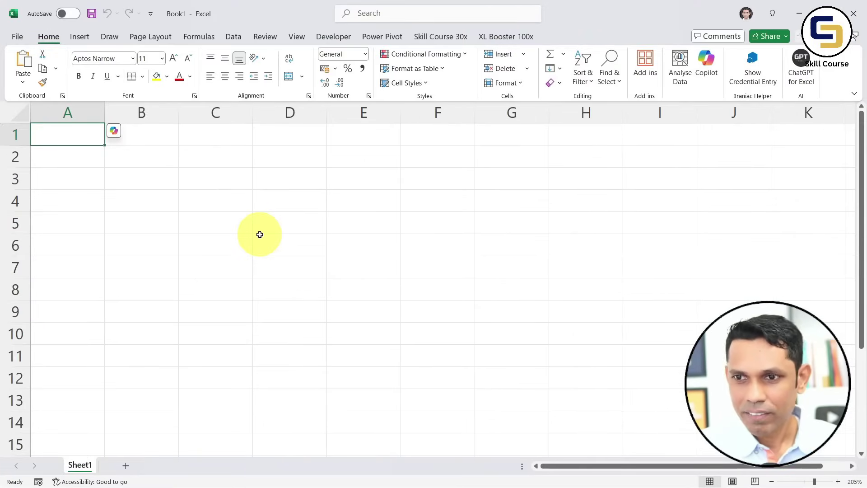
Switch to File Explorer and examine the sales workbooks stored in the Sales DATA folder on New Volume (D:).
key(ctrl+n)
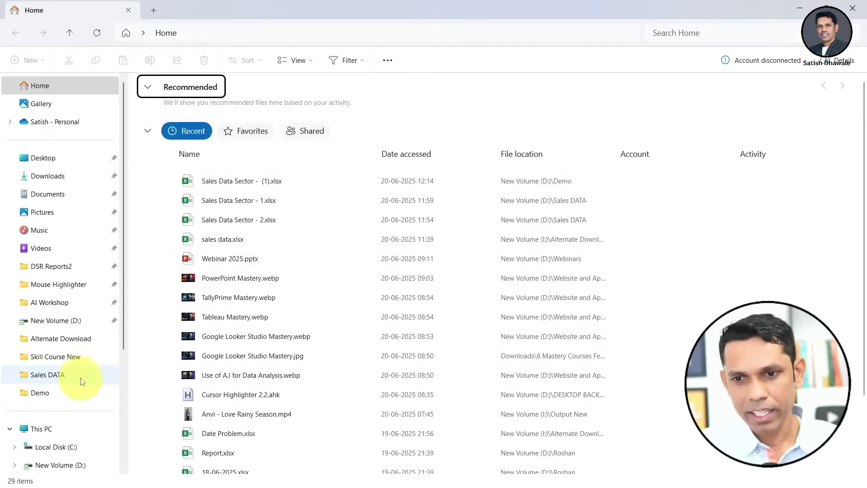
click(82, 382)
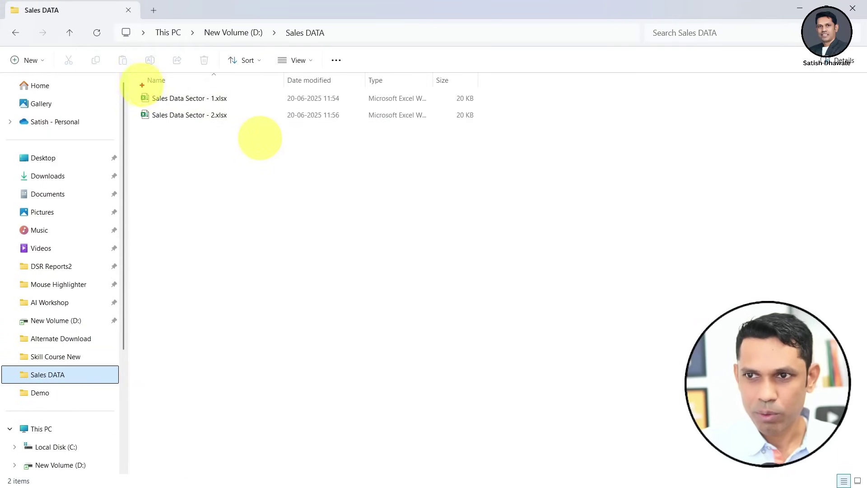
drag(132, 85, 519, 150)
mouse_move(188, 15)
mouse_down()
mouse_move(291, 45)
mouse_move(344, 49)
mouse_up()
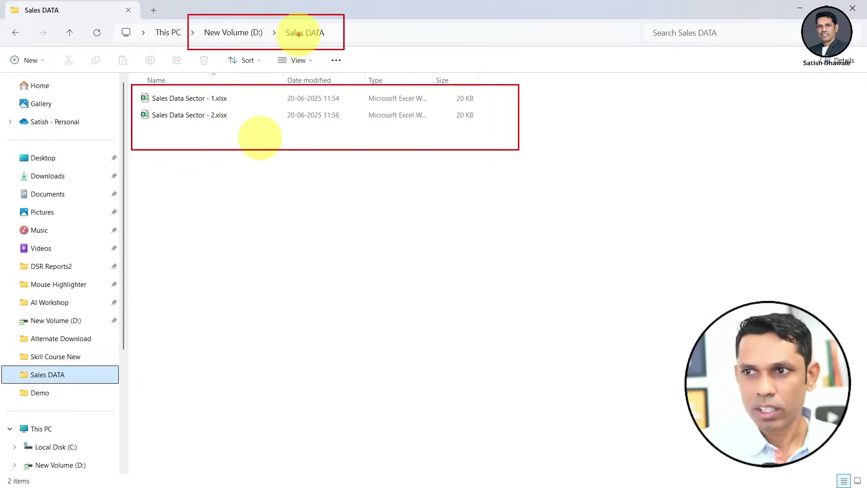
drag(299, 34, 298, 48)
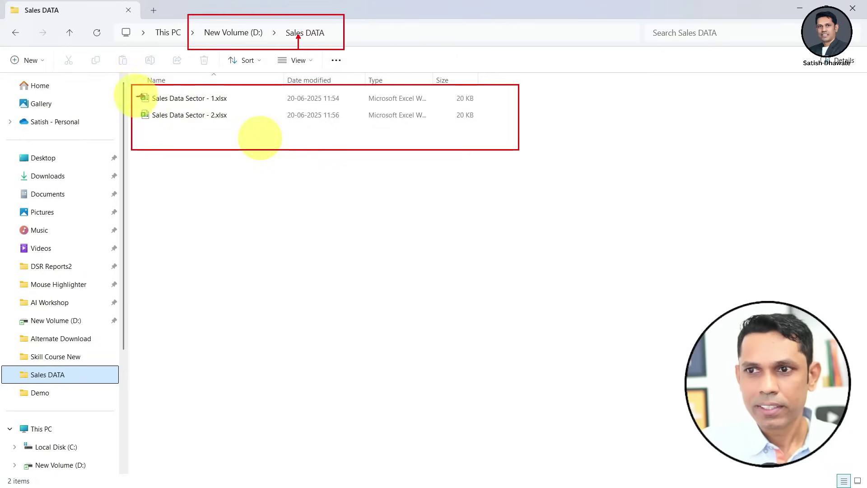
mouse_move(136, 96)
mouse_down()
mouse_move(103, 96)
mouse_move(107, 115)
mouse_up()
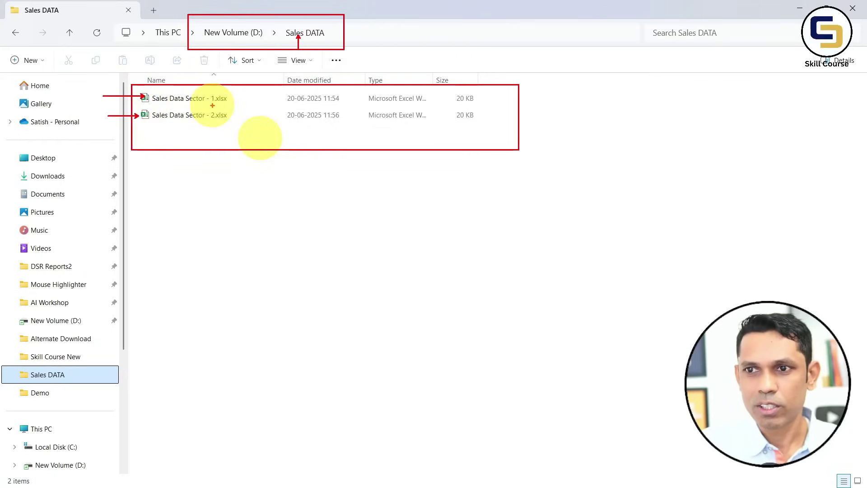
mouse_move(205, 80)
mouse_down()
mouse_move(97, 96)
mouse_move(198, 83)
mouse_up()
key(Escape)
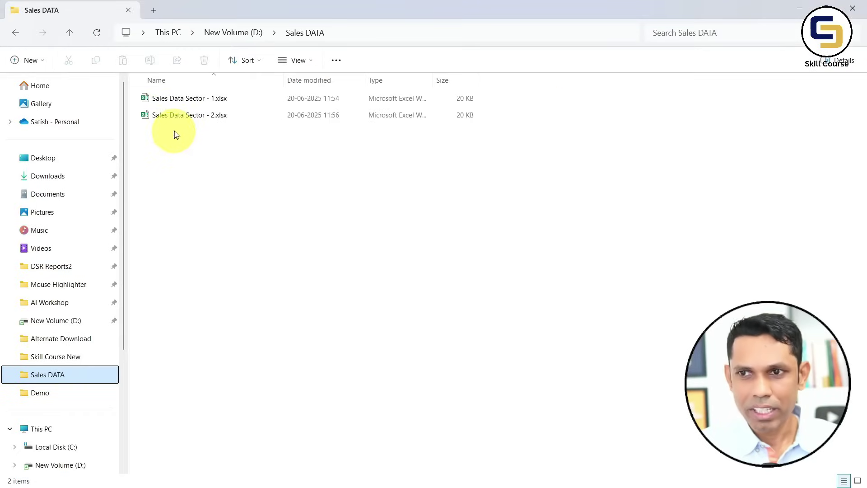
click(196, 146)
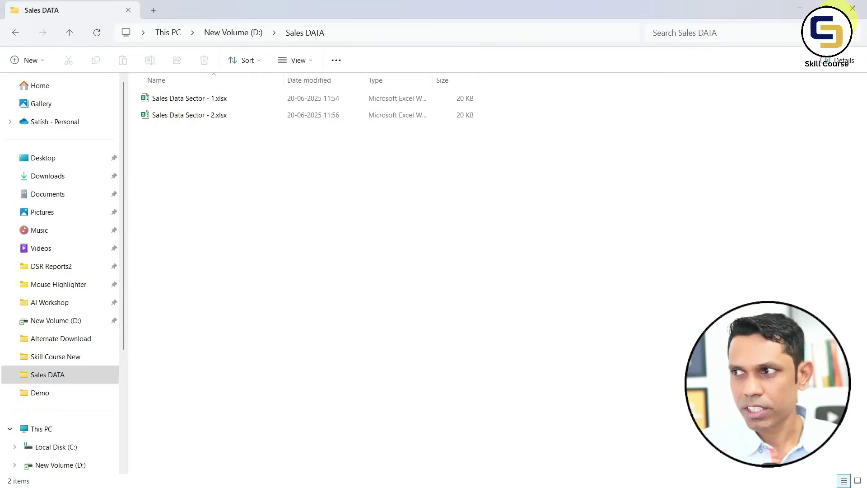
click(852, 9)
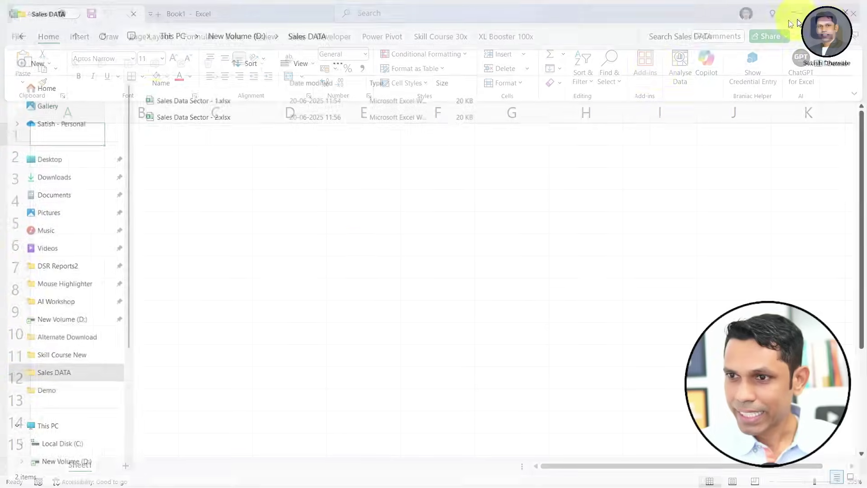
With cell A1 of the blank workbook selected, examine the Get Data sources and the other commands for importing and querying data.
click(237, 216)
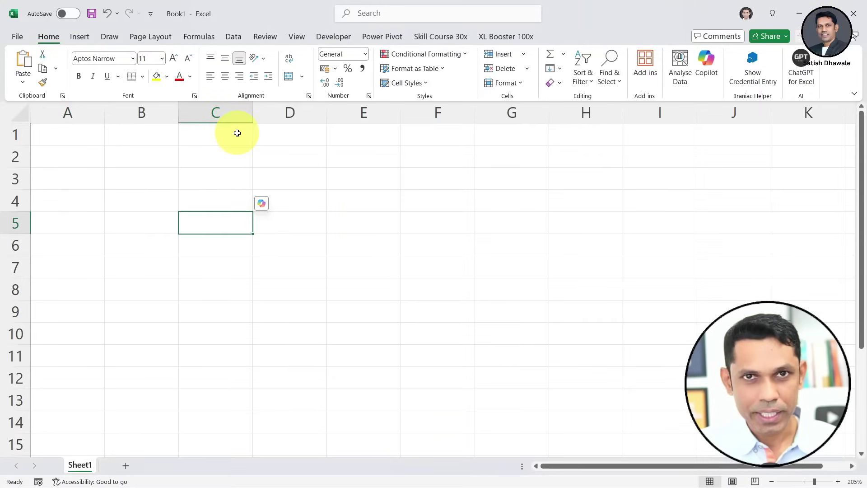
click(75, 130)
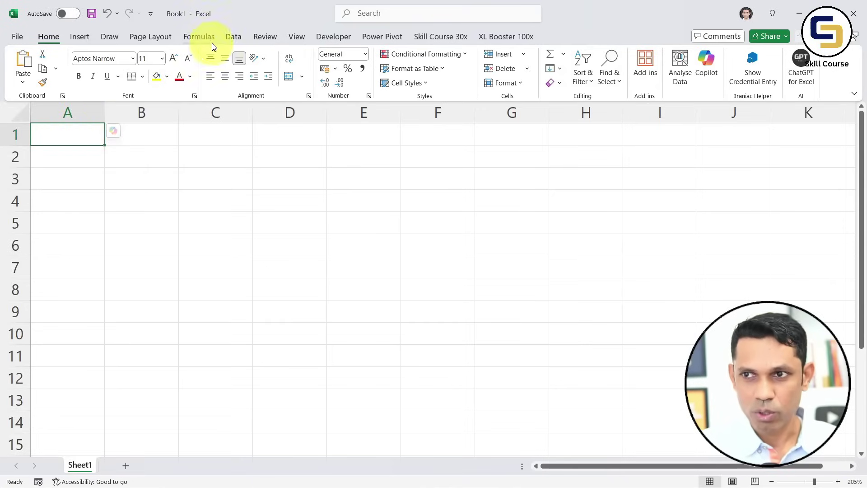
click(233, 37)
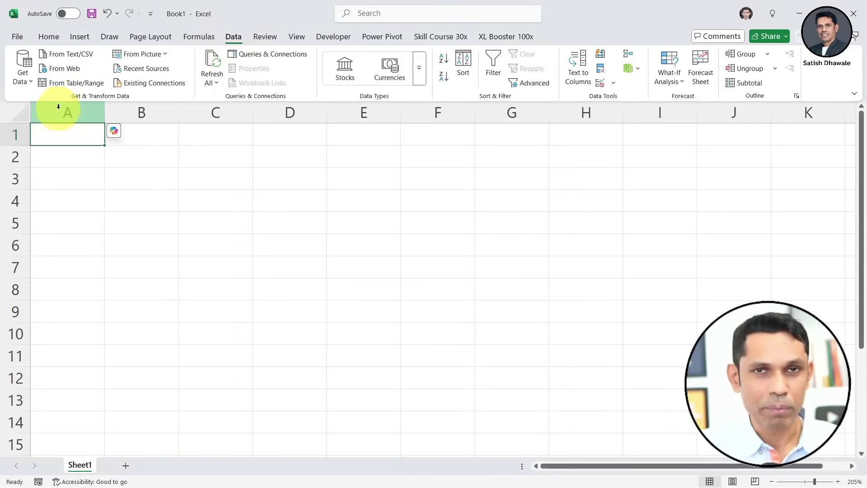
click(22, 81)
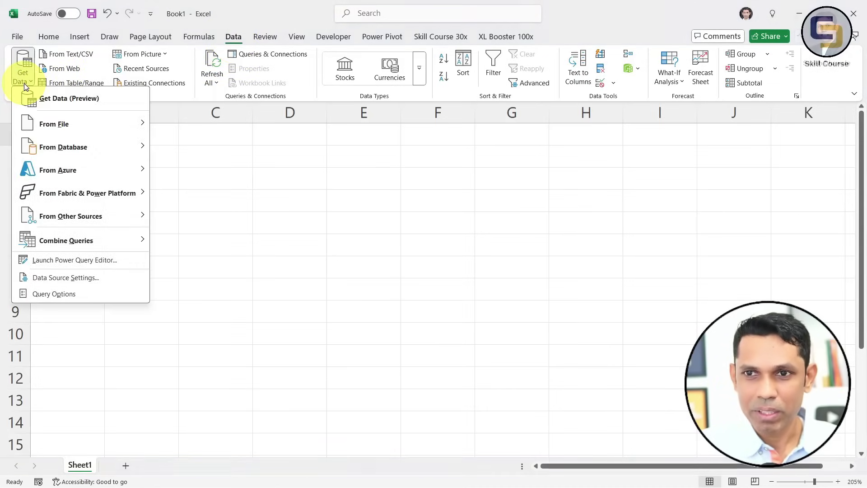
click(20, 83)
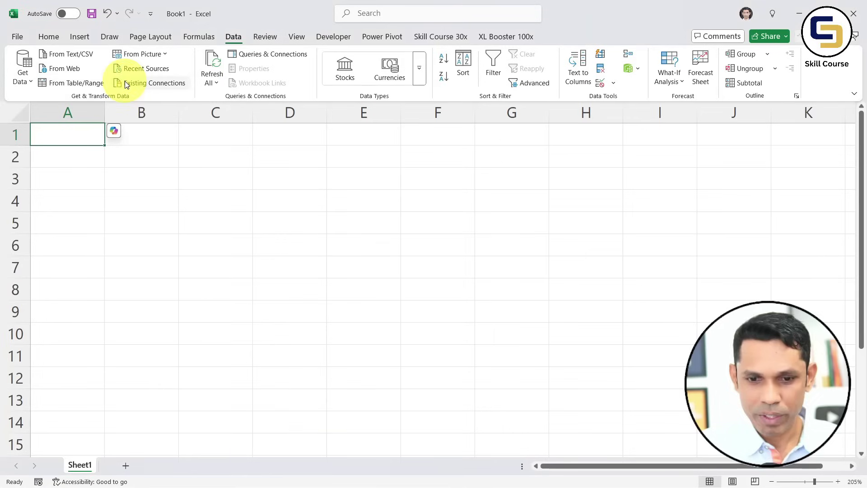
mouse_move(0, 44)
mouse_down()
mouse_move(342, 110)
mouse_move(325, 106)
mouse_up()
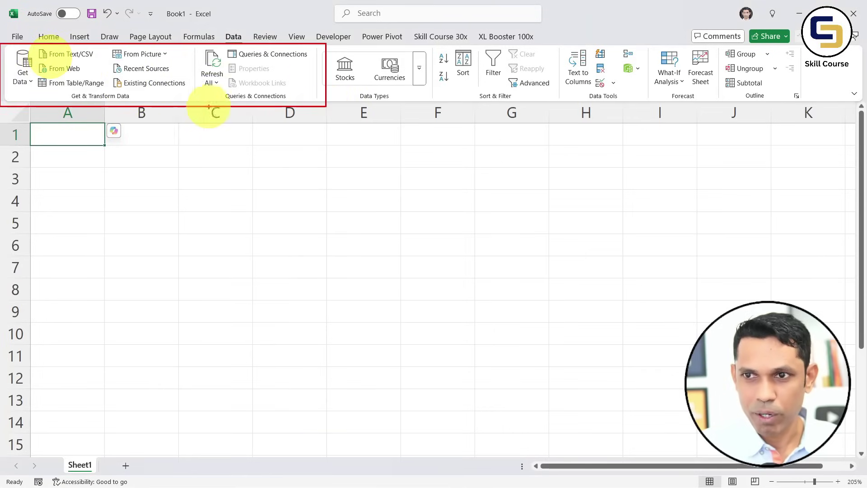
drag(173, 102, 185, 173)
click(19, 80)
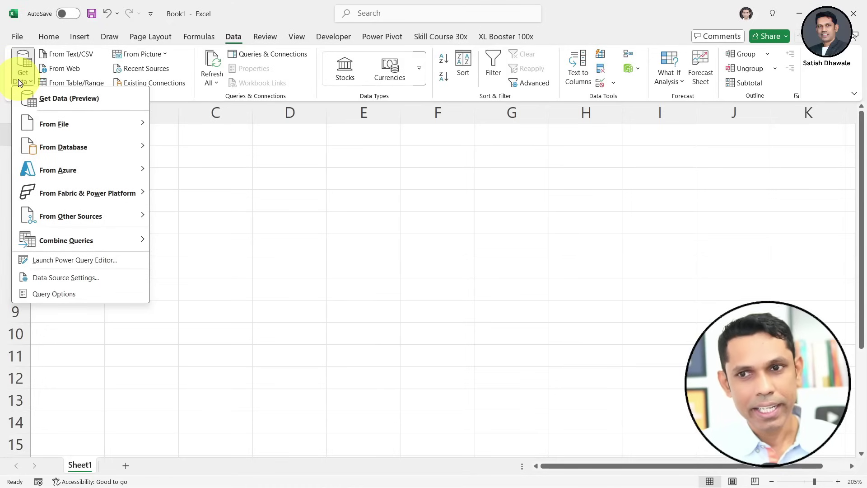
mouse_move(47, 129)
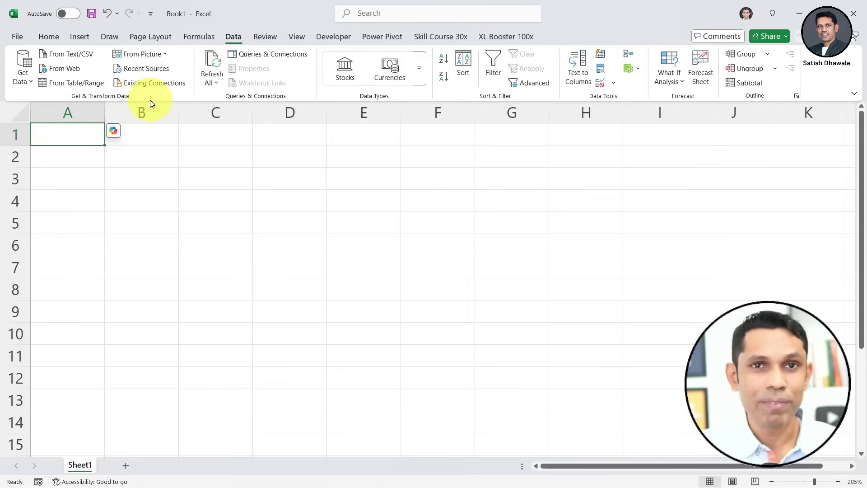
click(157, 136)
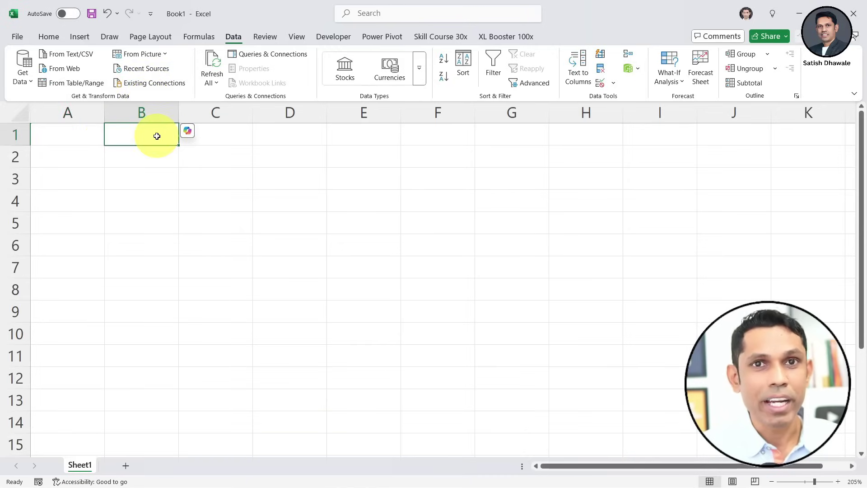
With cell A1 selected, import data from the Sales DATA folder on New Volume (D:) using Get Data's folder source.
click(102, 140)
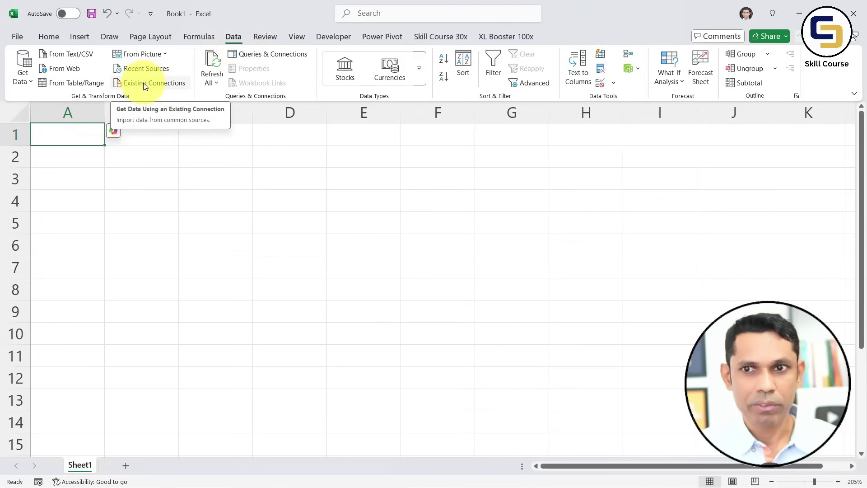
click(31, 86)
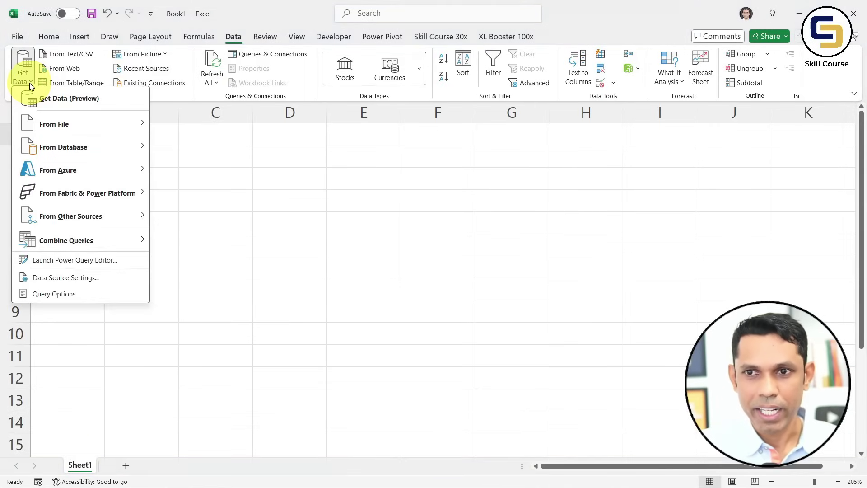
mouse_move(42, 122)
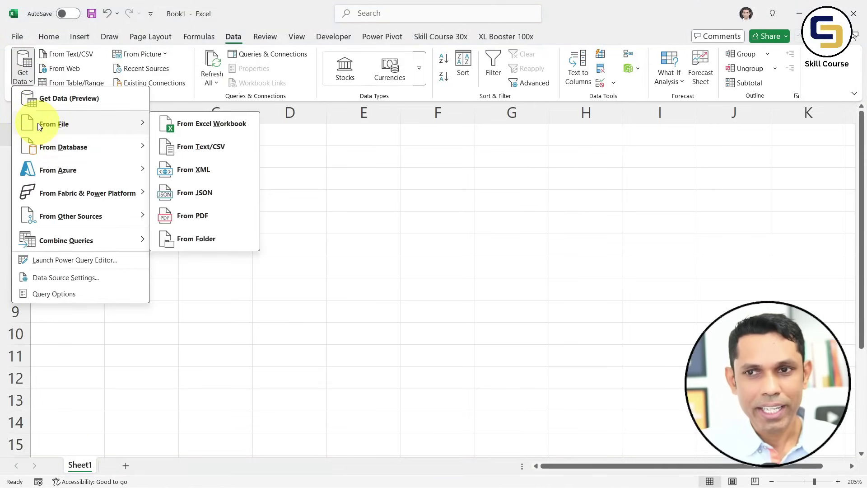
click(207, 232)
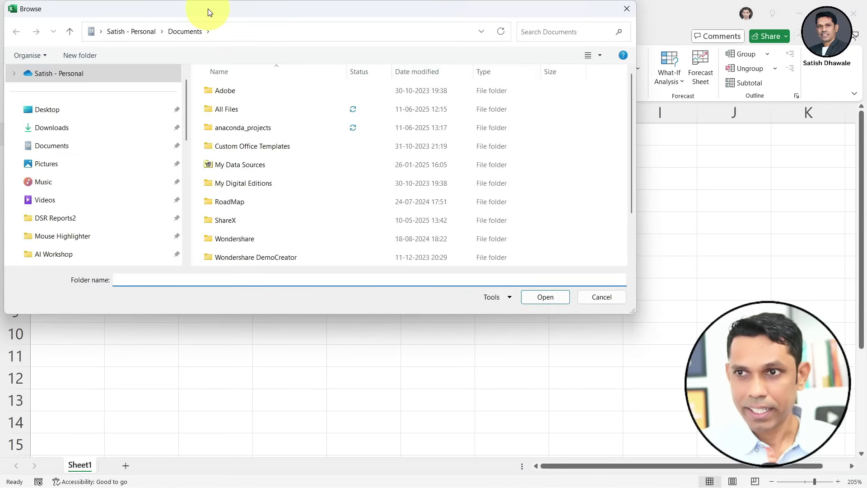
drag(207, 9, 265, 120)
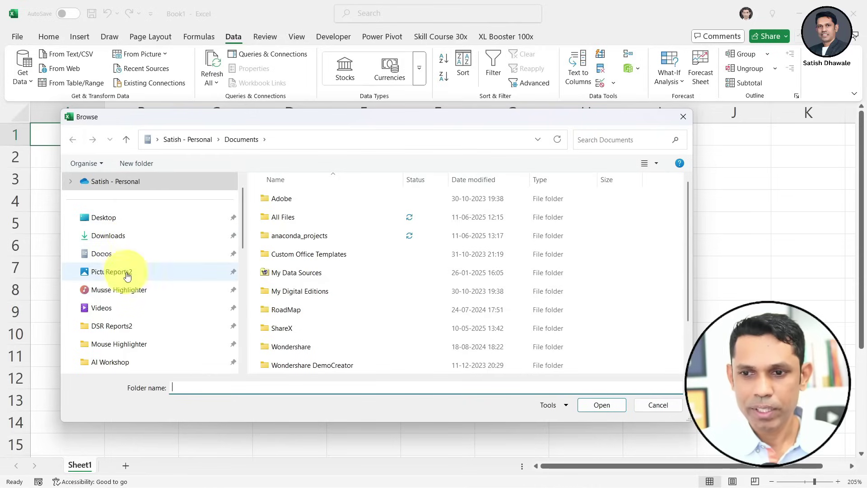
scroll(124, 272, down, 3)
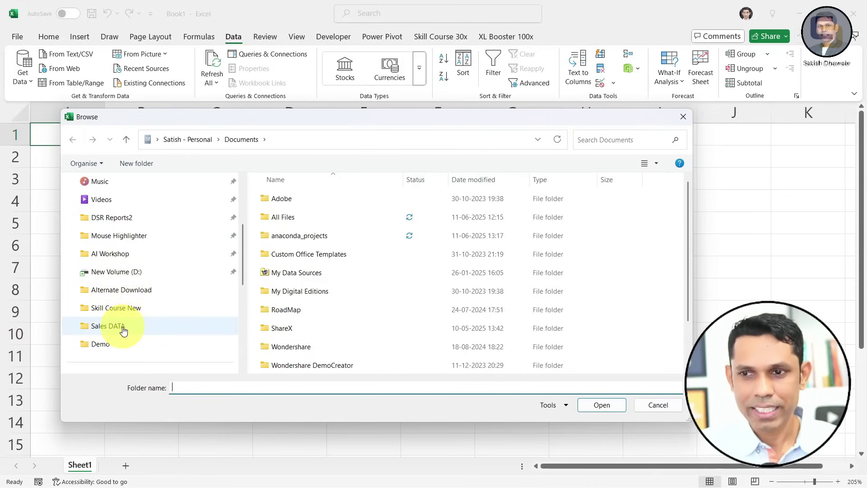
click(125, 327)
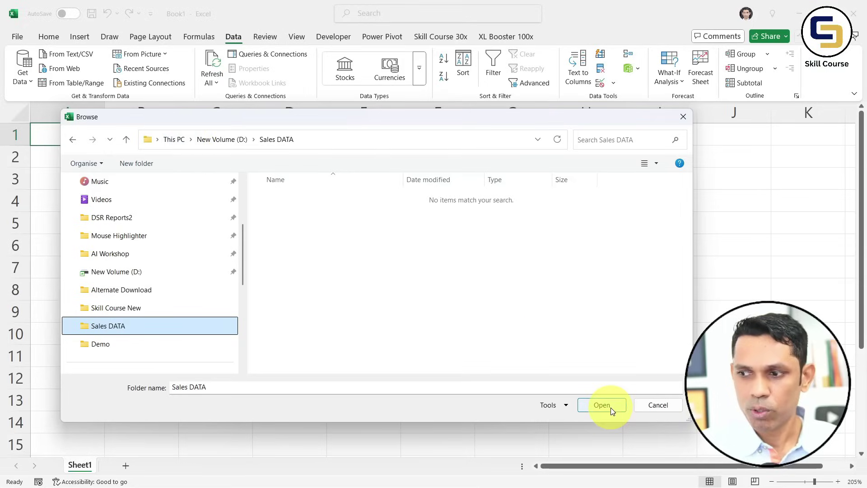
click(610, 407)
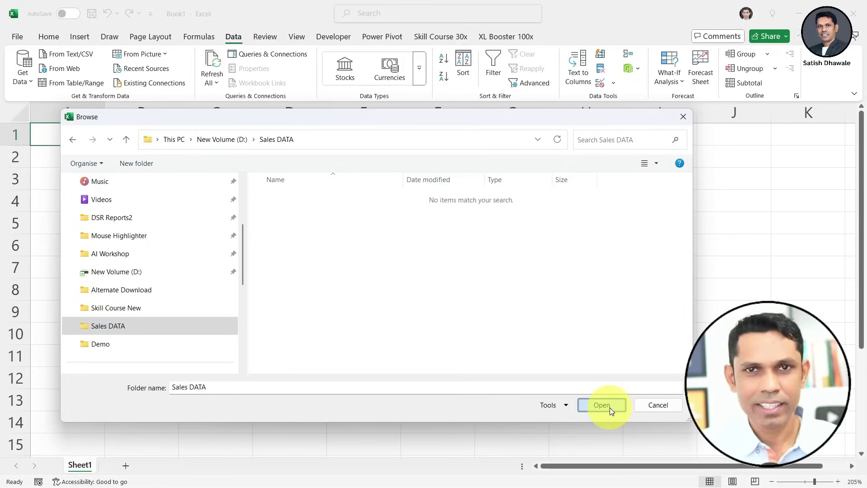
click(609, 407)
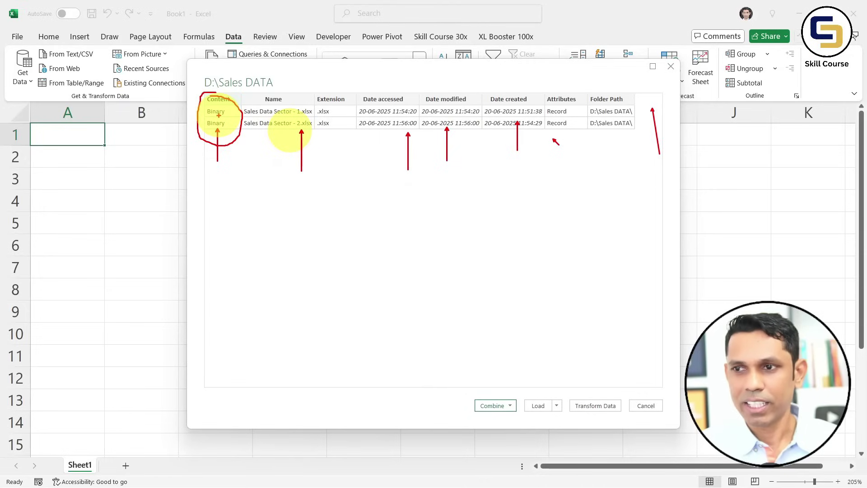
Choose to transform the sales files listed for D:\Sales DATA, opening them as a query in the Power Query Editor.
key(Escape)
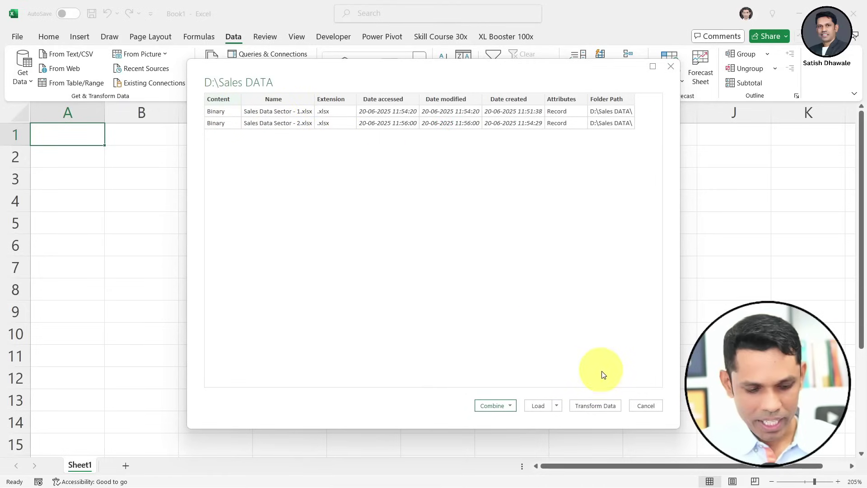
mouse_move(564, 388)
mouse_down()
mouse_move(630, 421)
mouse_move(599, 420)
mouse_up()
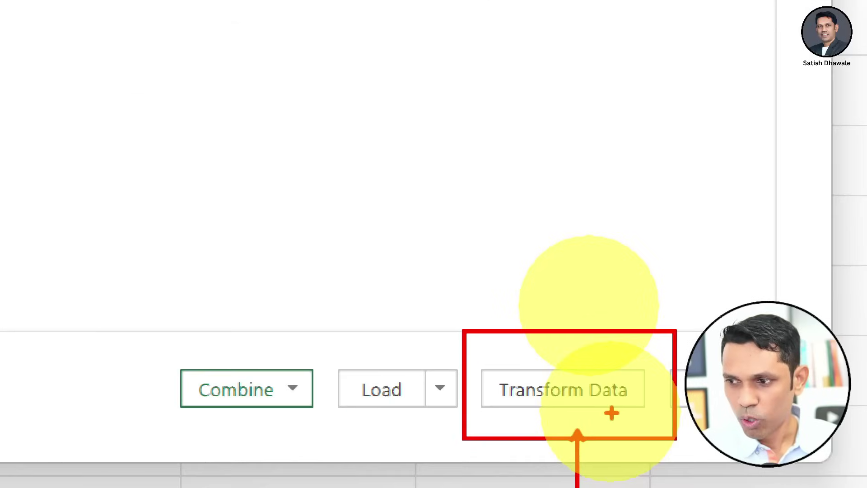
key(Escape)
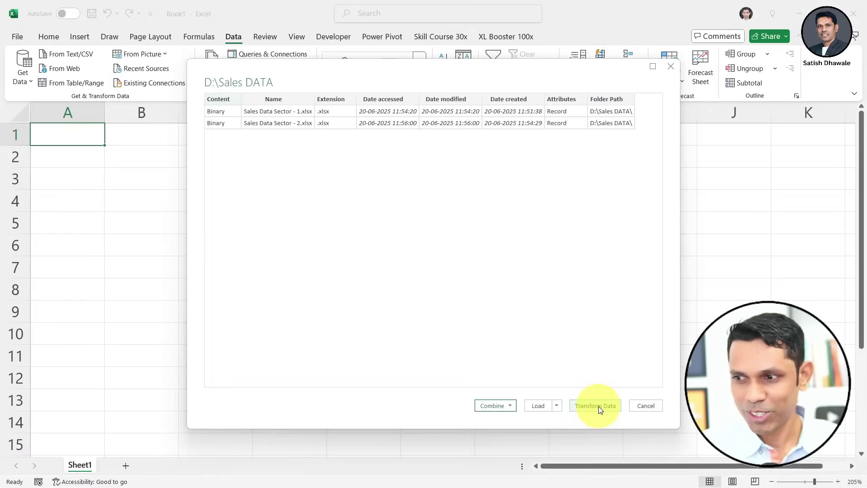
click(599, 408)
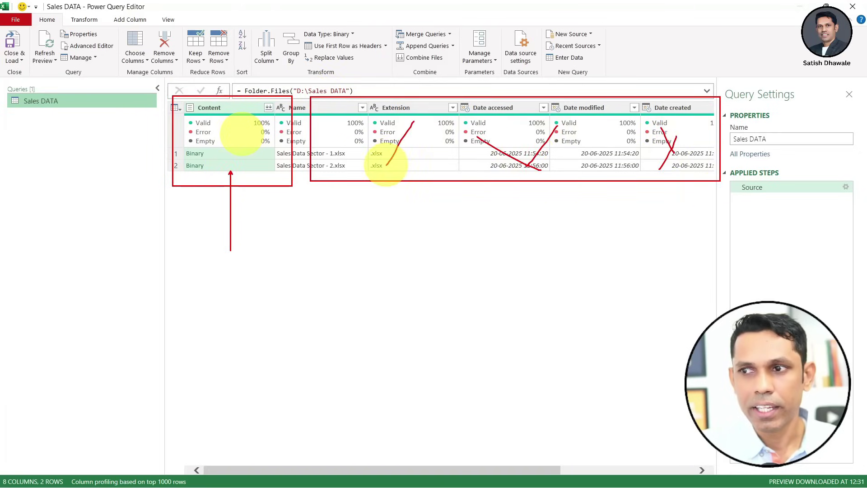
Remove every column except Content from the Sales DATA query, and delete the applied step this creates.
right_click(232, 109)
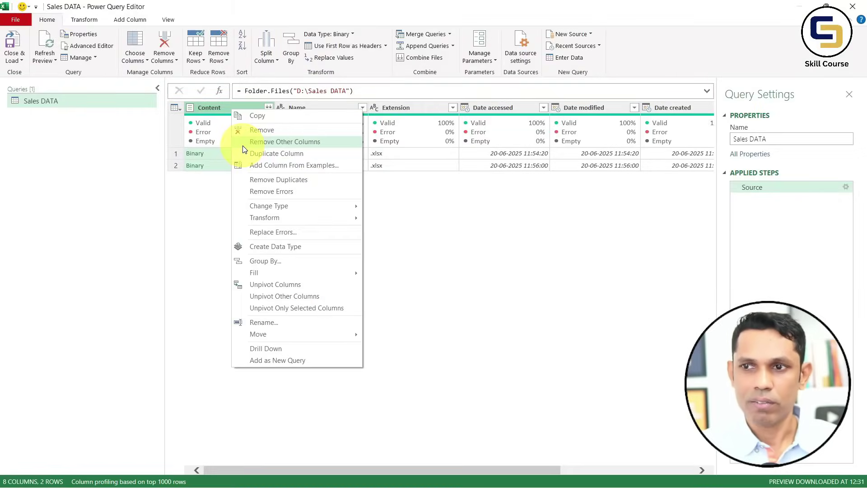
click(244, 149)
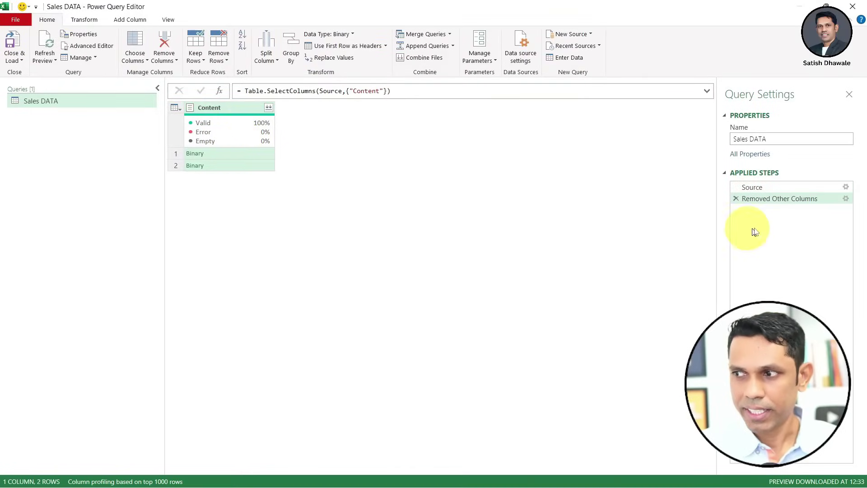
mouse_move(719, 170)
mouse_down()
mouse_move(757, 190)
mouse_move(866, 217)
mouse_up()
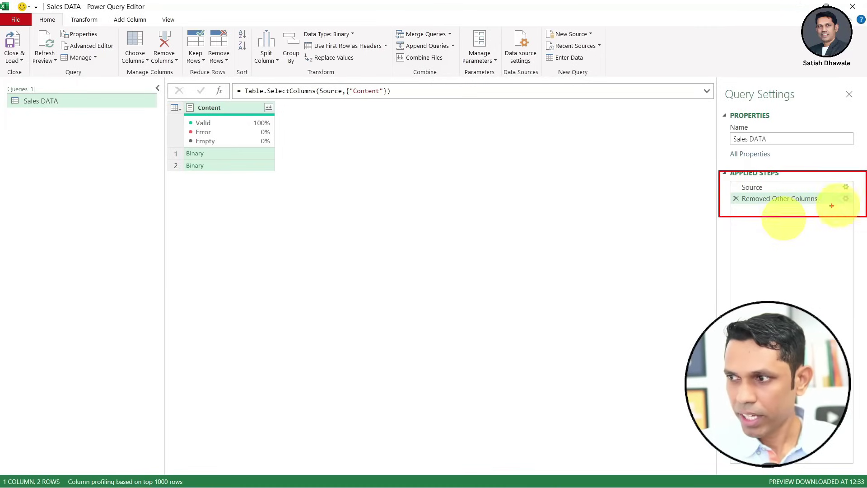
drag(727, 196, 581, 196)
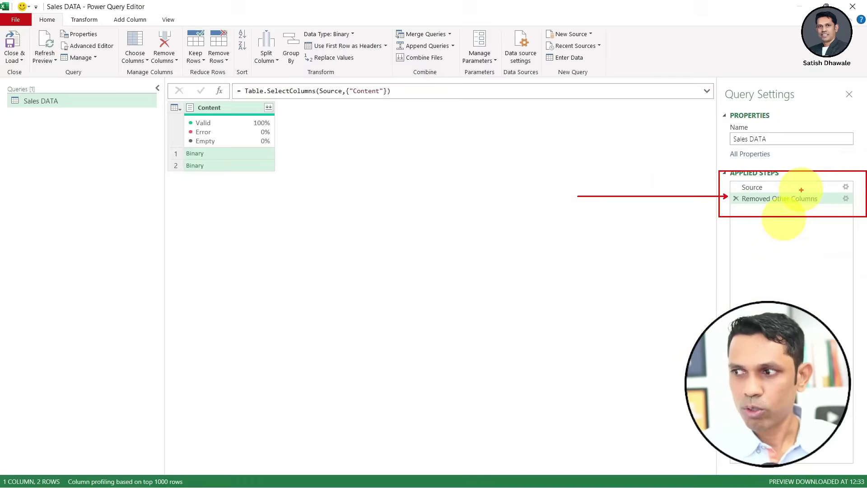
key(Escape)
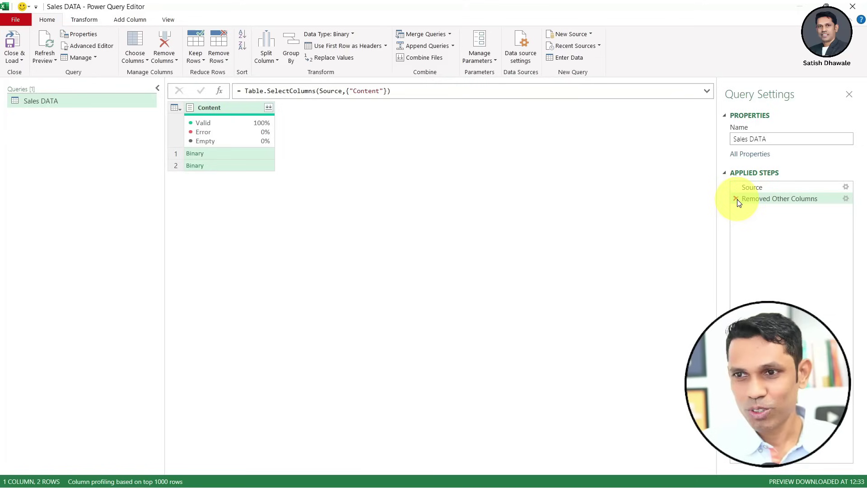
click(735, 199)
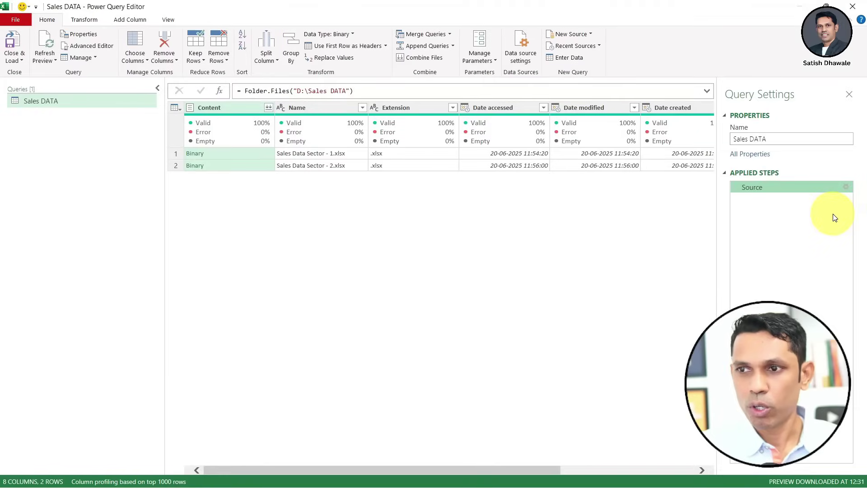
Keep only the Content column in the Sales DATA query by removing all other columns.
right_click(219, 106)
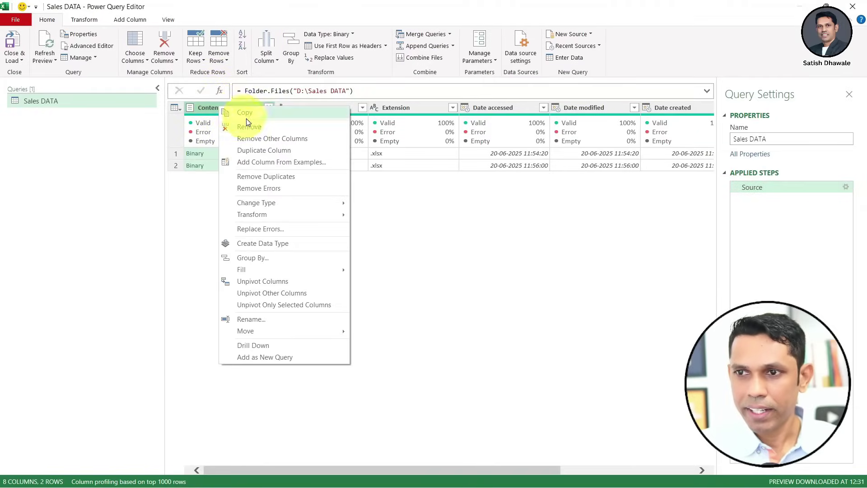
click(253, 138)
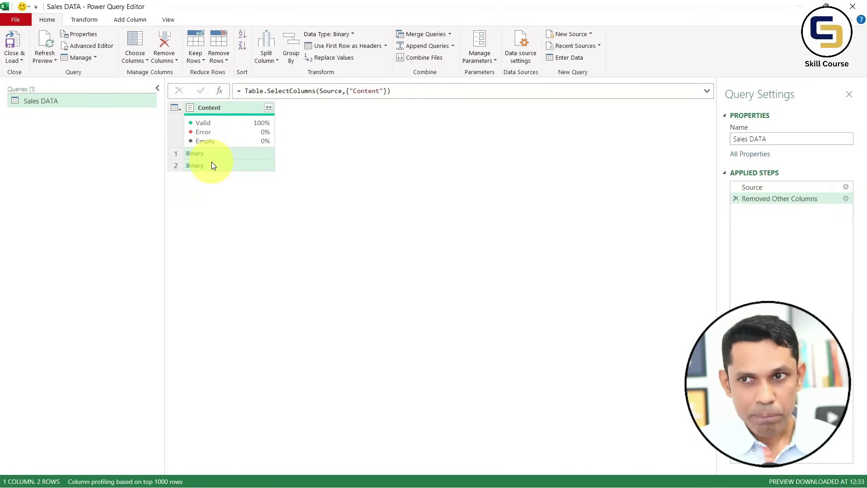
Start a custom column in the Sales DATA query, keeping the name Custom, and place the cursor in its formula.
click(130, 21)
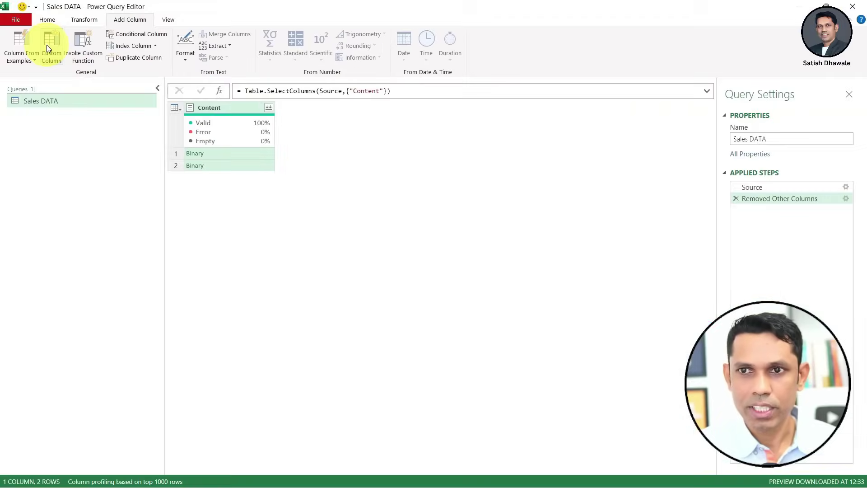
click(47, 45)
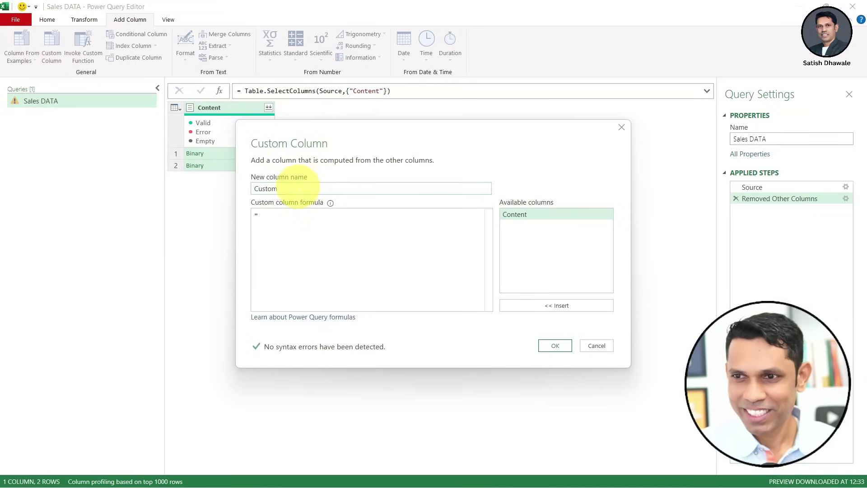
drag(289, 189, 237, 189)
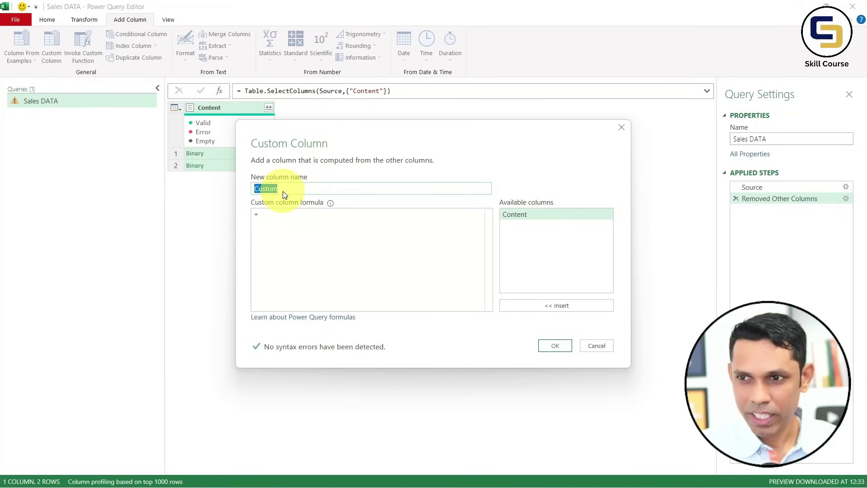
drag(289, 188, 344, 188)
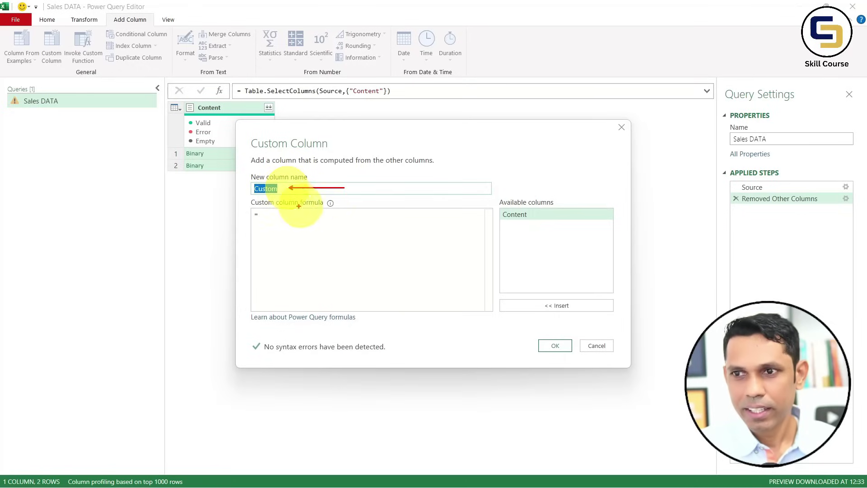
drag(271, 180, 265, 259)
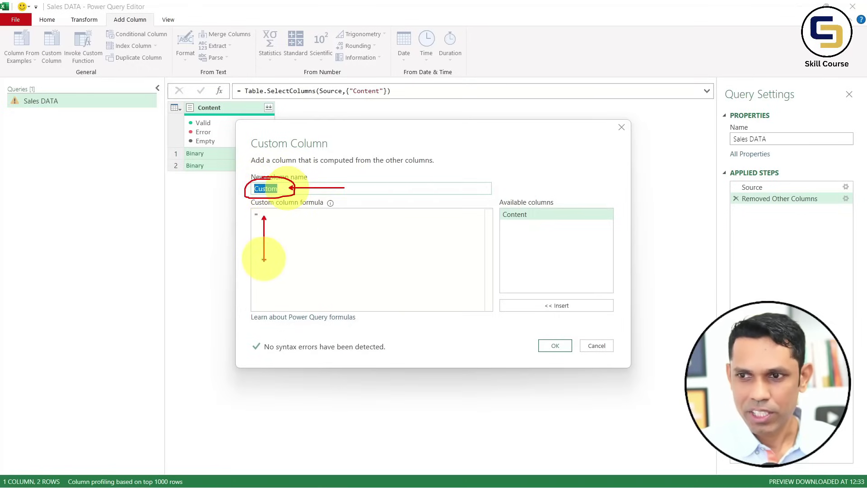
key(Escape)
click(274, 216)
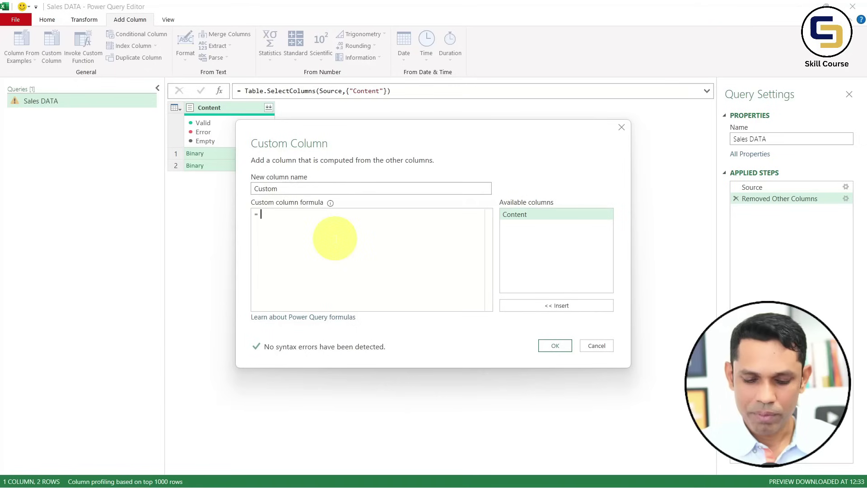
text(EXC)
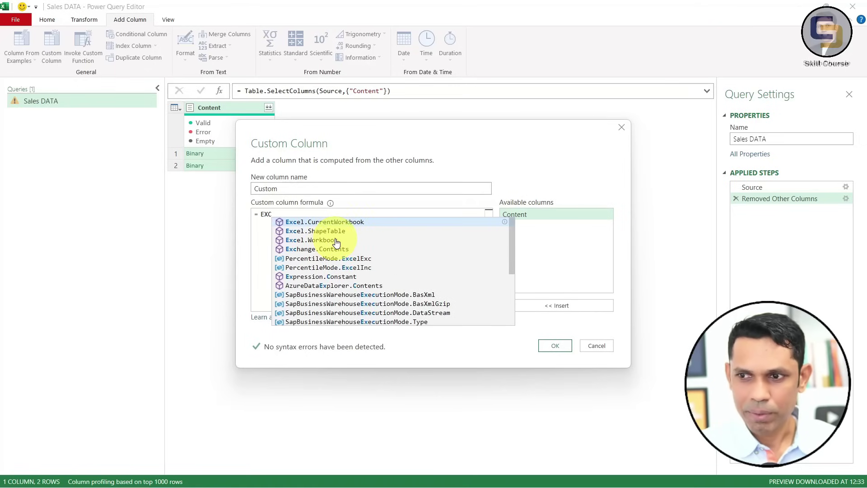
key(Down)
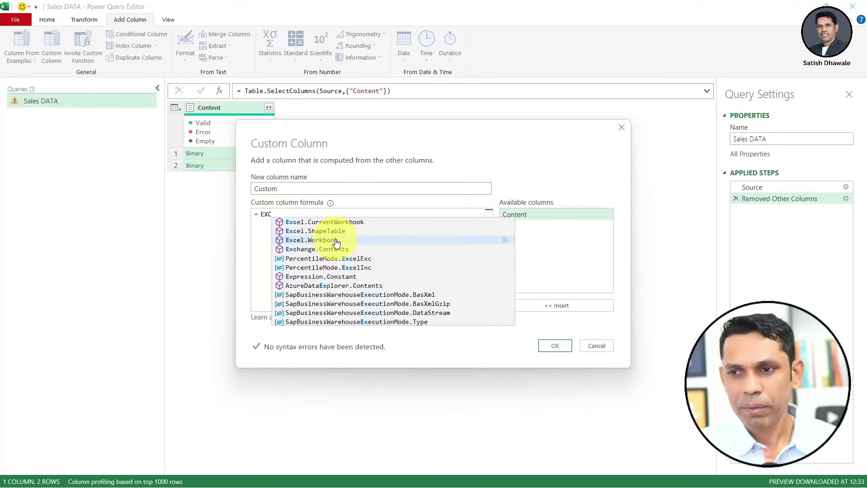
click(336, 242)
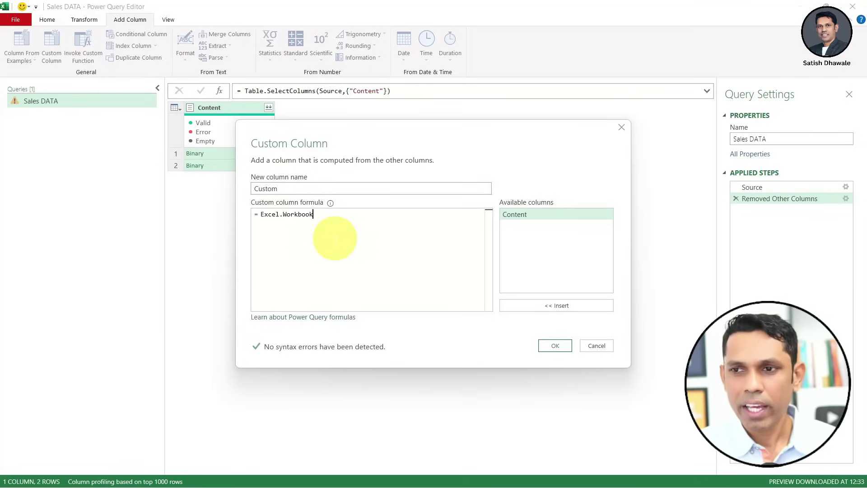
mouse_move(190, 142)
mouse_down()
mouse_move(165, 162)
mouse_move(217, 159)
mouse_move(188, 204)
mouse_up()
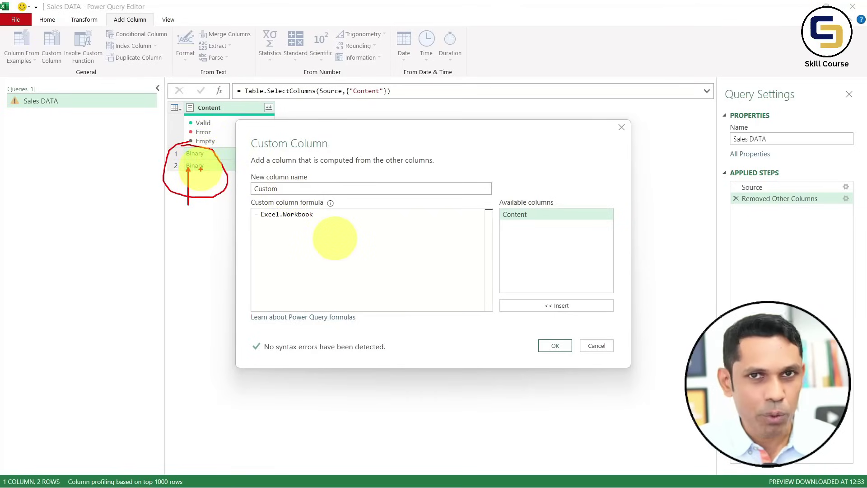
mouse_move(300, 203)
mouse_down()
mouse_move(241, 204)
mouse_move(326, 232)
mouse_move(273, 198)
mouse_up()
drag(291, 227, 290, 275)
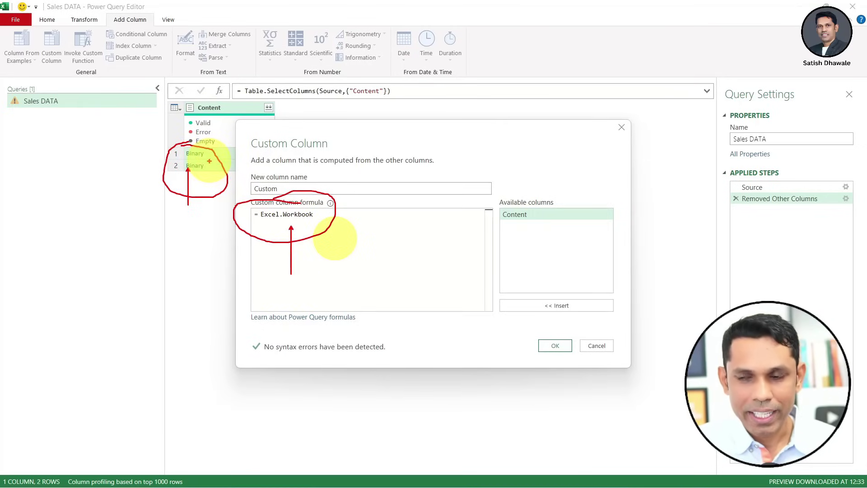
drag(211, 153, 259, 168)
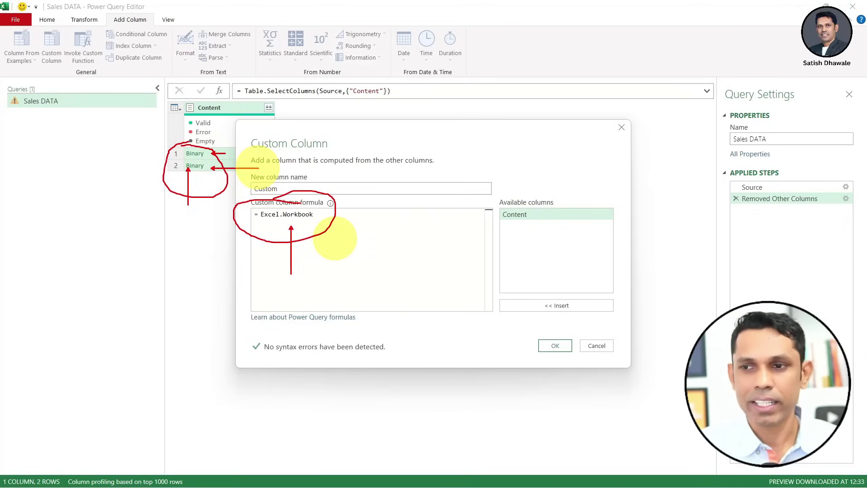
drag(307, 226, 312, 269)
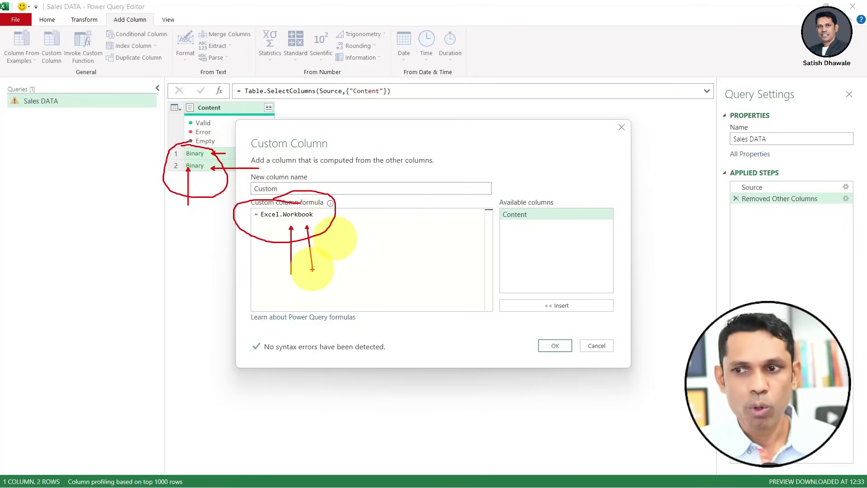
key(Escape)
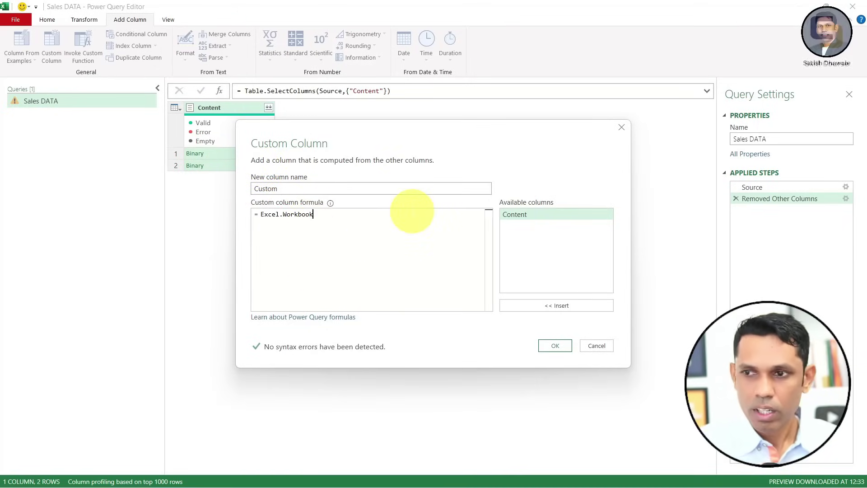
text(()
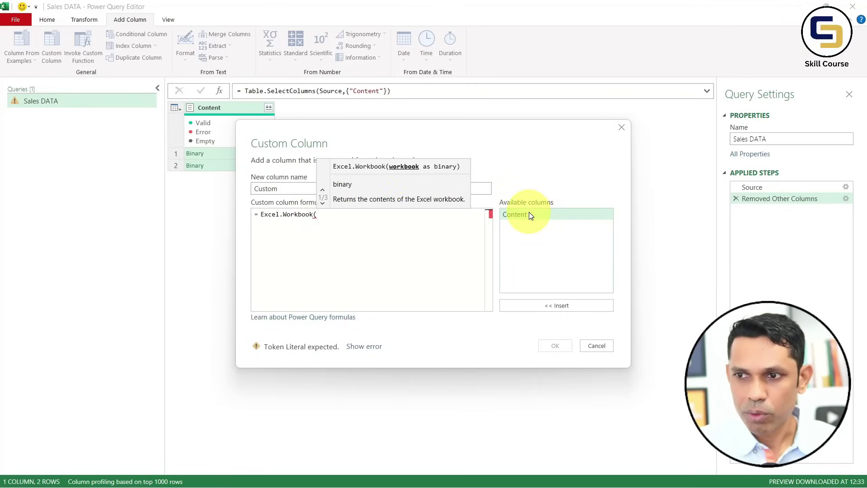
drag(318, 215, 260, 215)
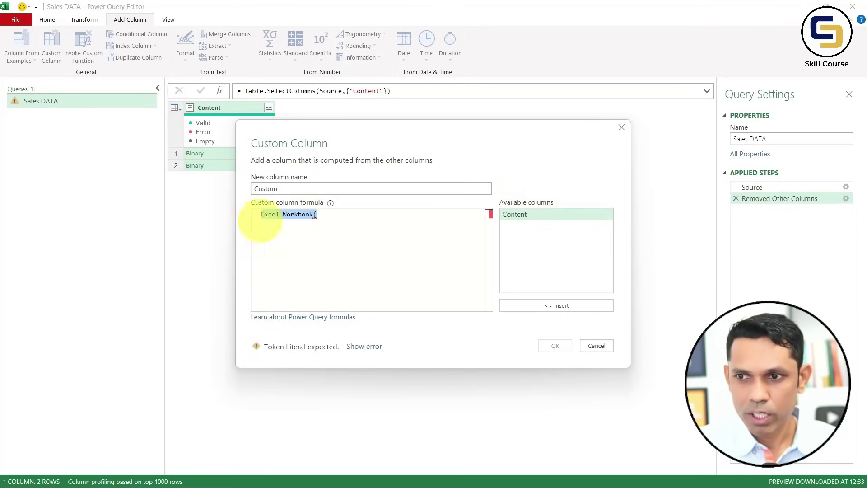
key(BackSpace)
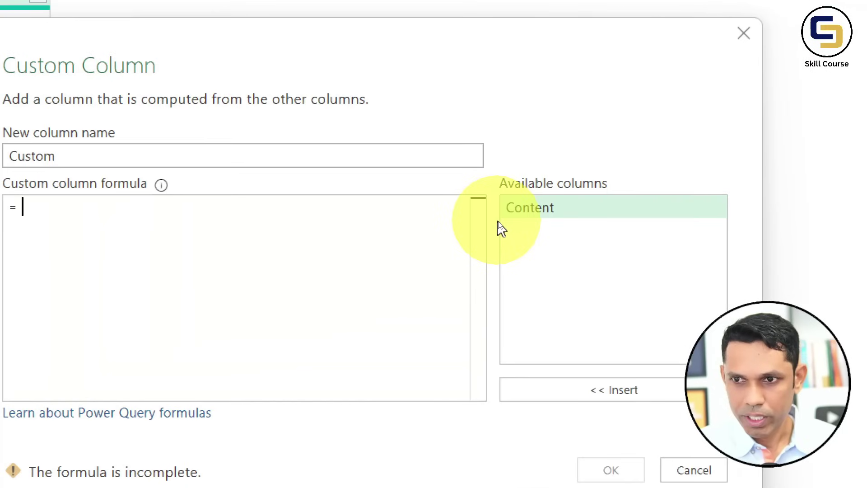
Enter the Excel.Workbook function as the start of the custom column formula.
text(eXCE)
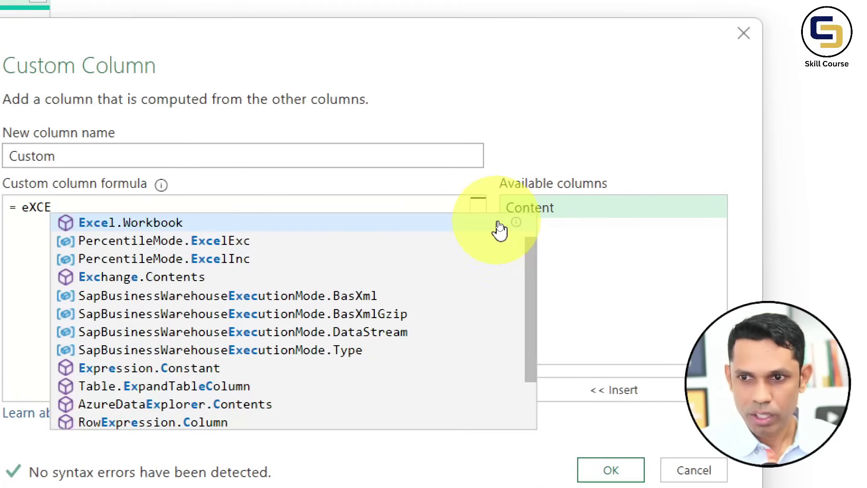
key(Tab)
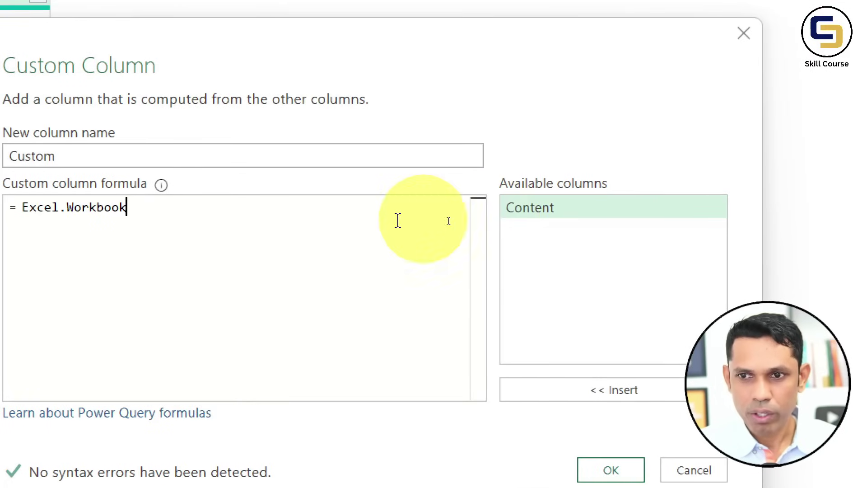
click(23, 208)
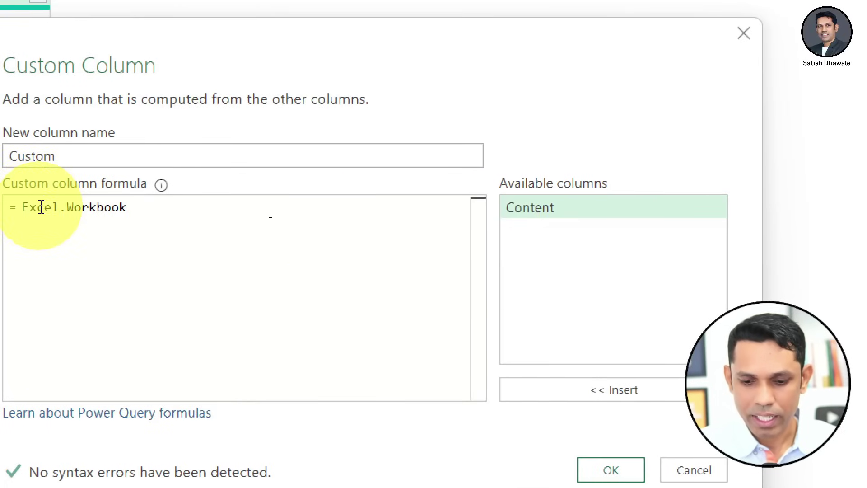
text(excel)
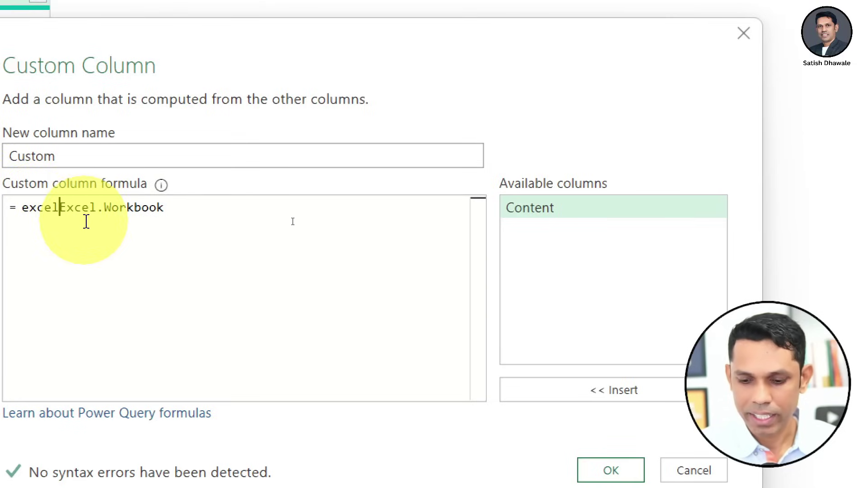
key(BackSpace)
key(BackSpace)
key(BackSpace)
key(BackSpace)
key(BackSpace)
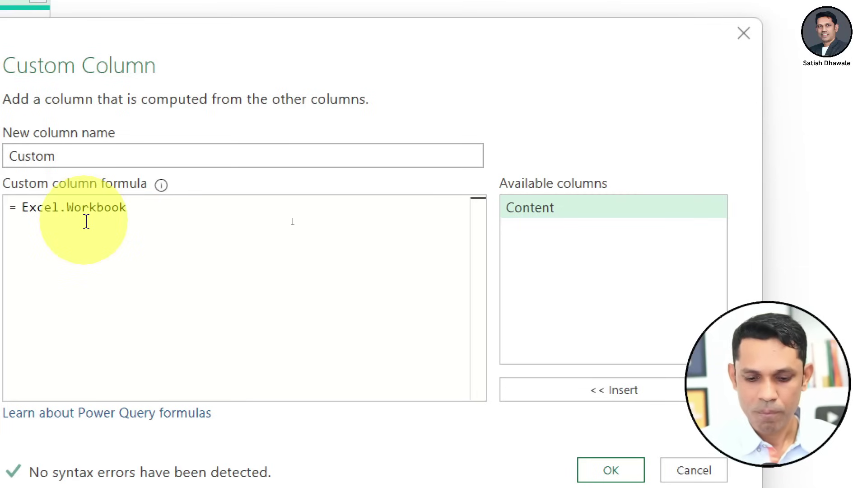
Pass the Content column as the function's argument, completing the formula as Excel.Workbook([Content]).
text(()
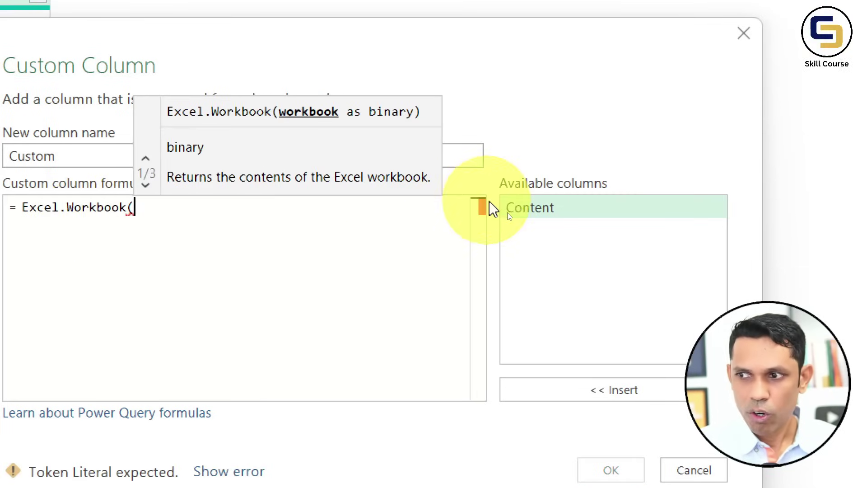
double_click(519, 204)
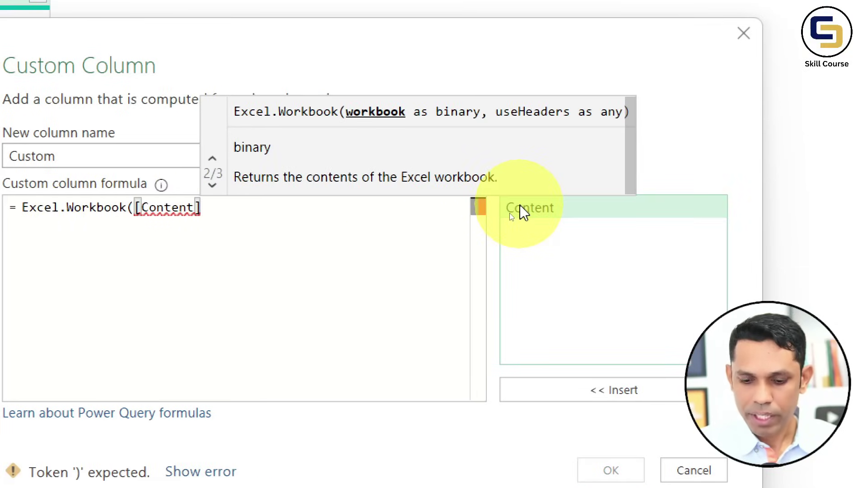
text())
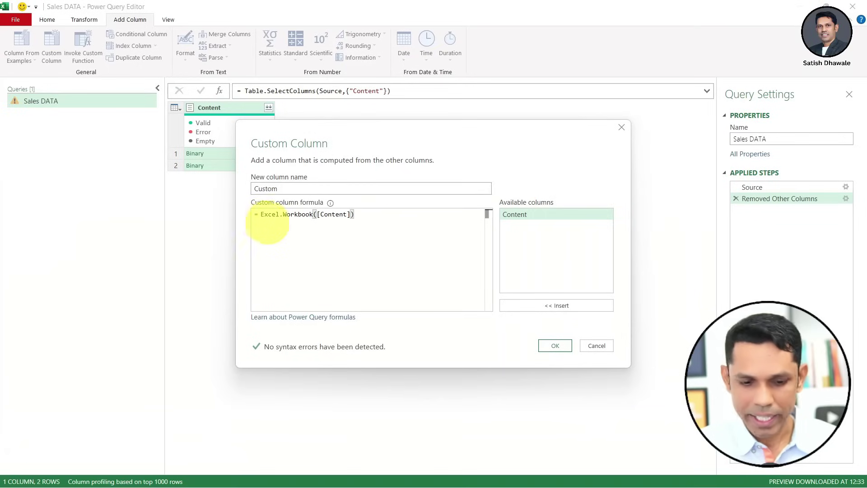
key(ctrl+2)
drag(314, 219, 314, 252)
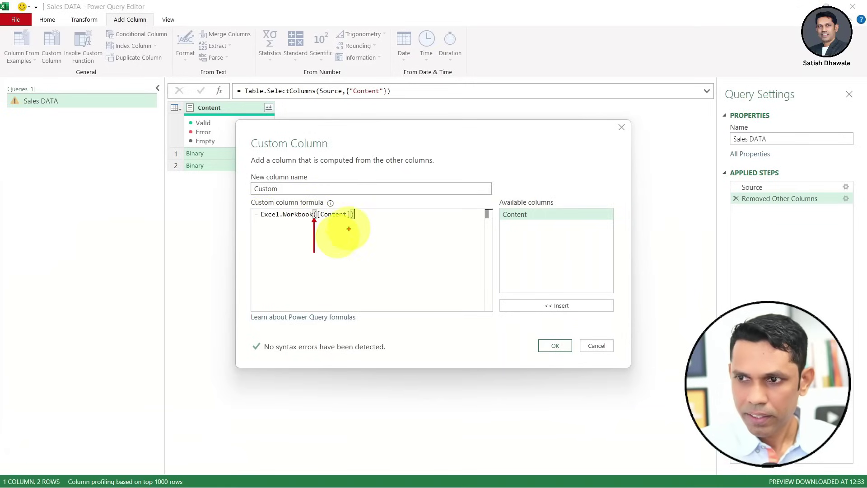
drag(355, 215, 368, 280)
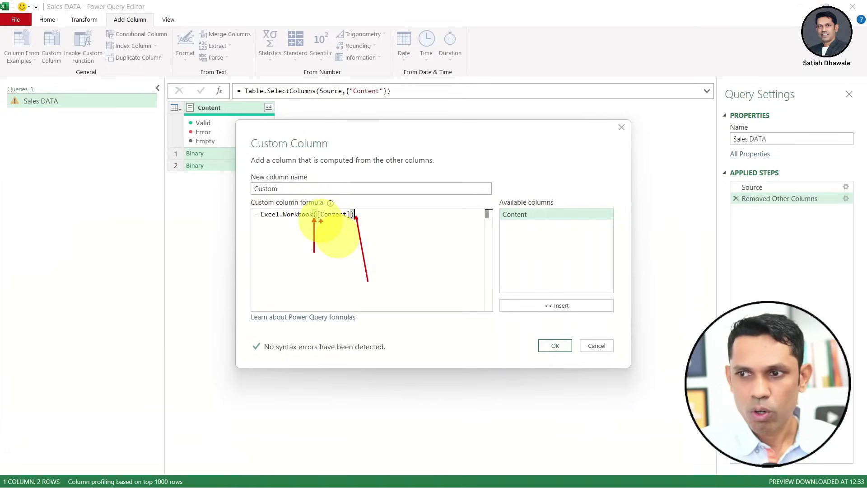
drag(319, 220, 353, 220)
drag(509, 221, 346, 222)
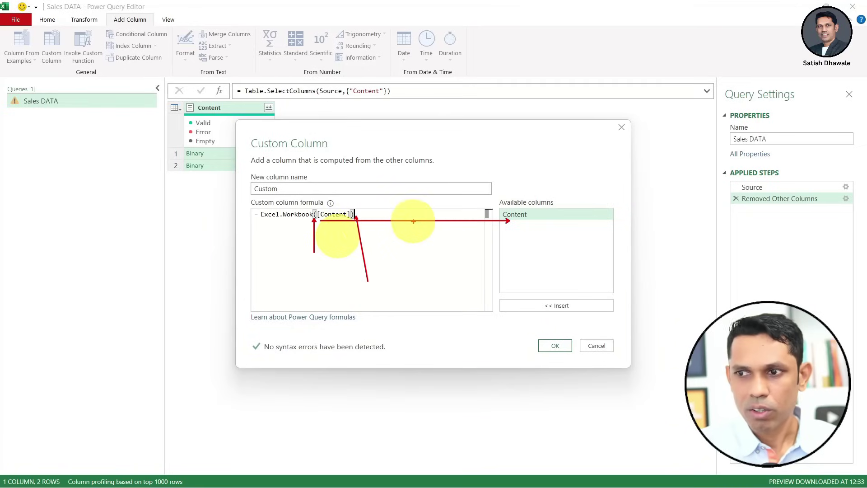
key(Escape)
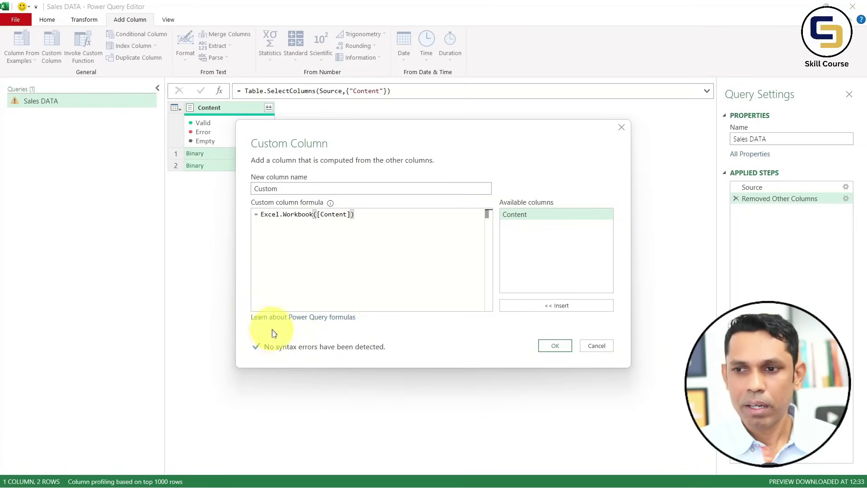
drag(240, 330, 401, 358)
drag(347, 407, 346, 365)
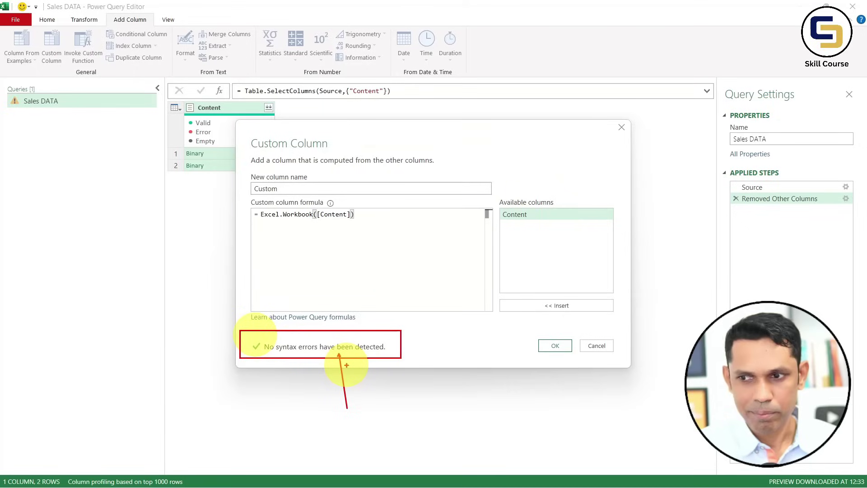
key(Escape)
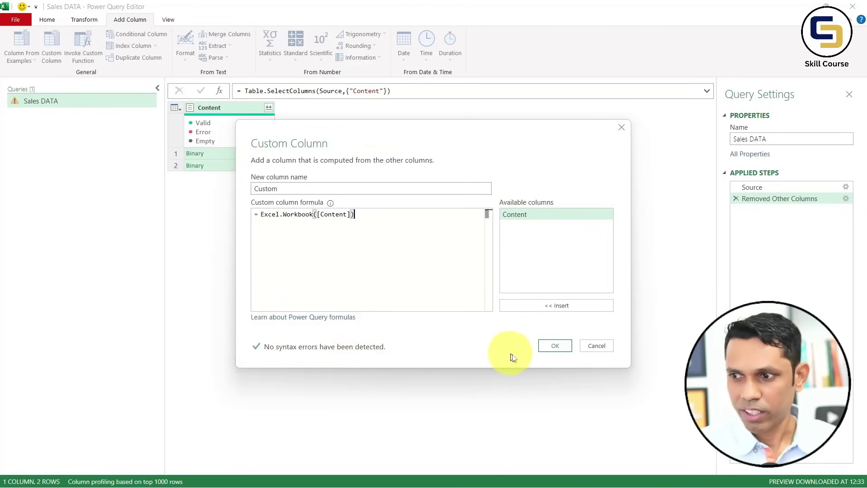
Confirm the custom column definition to add the Custom column to the Sales DATA query.
click(554, 346)
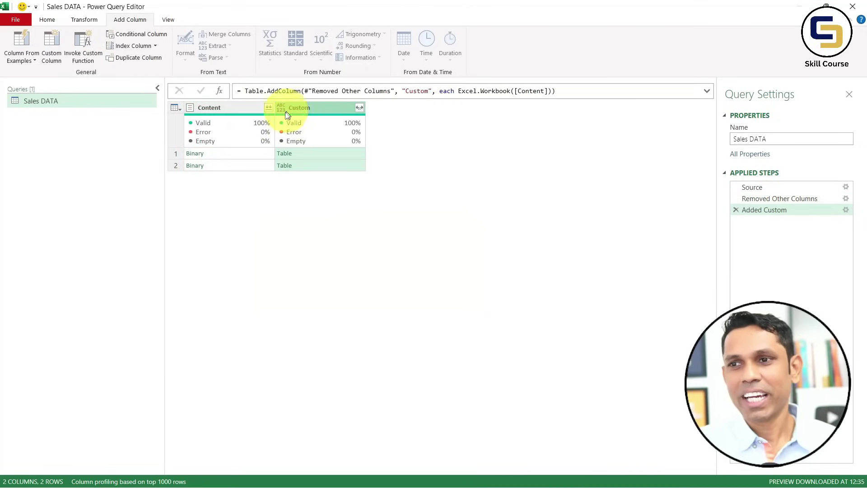
mouse_move(312, 126)
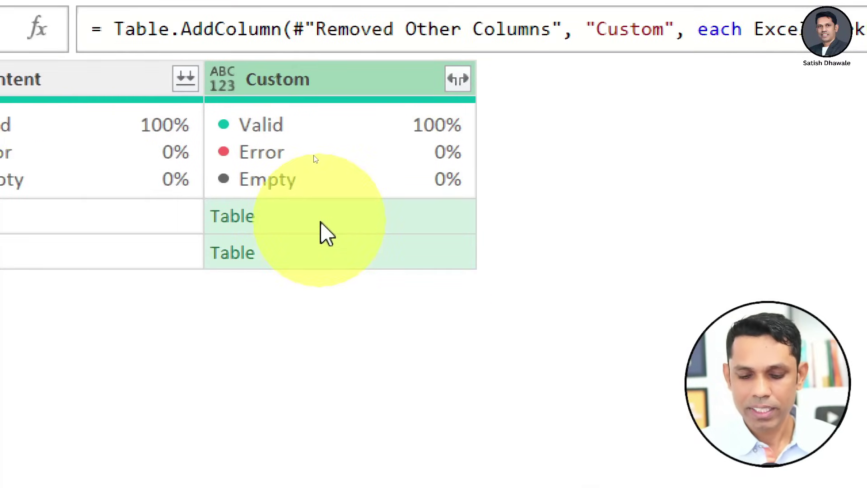
click(234, 109)
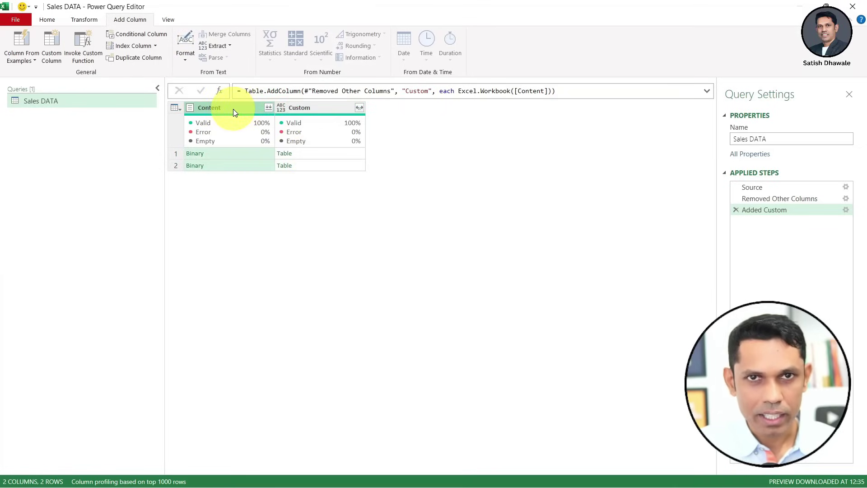
right_click(231, 109)
key(Escape)
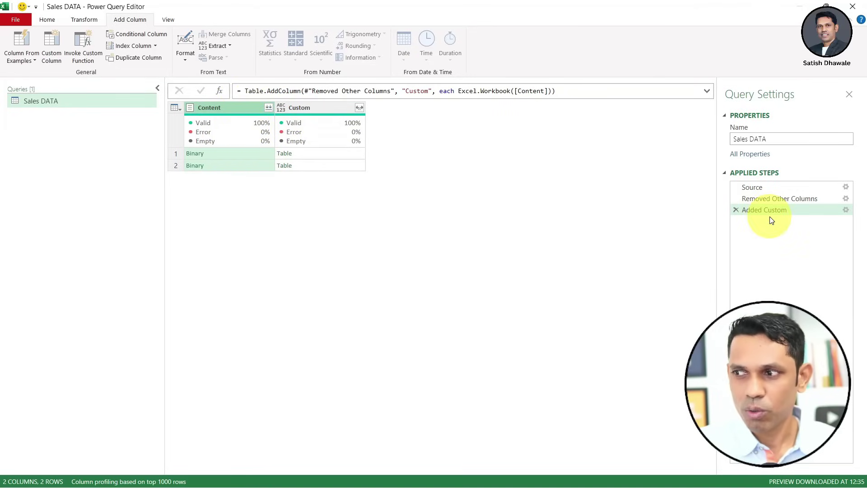
Remove the Content column from the Sales DATA query, leaving only the Custom column.
right_click(237, 109)
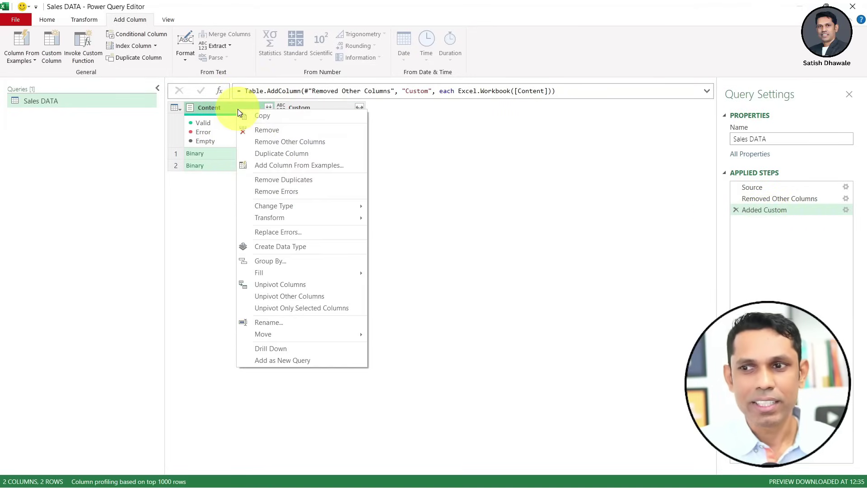
click(267, 130)
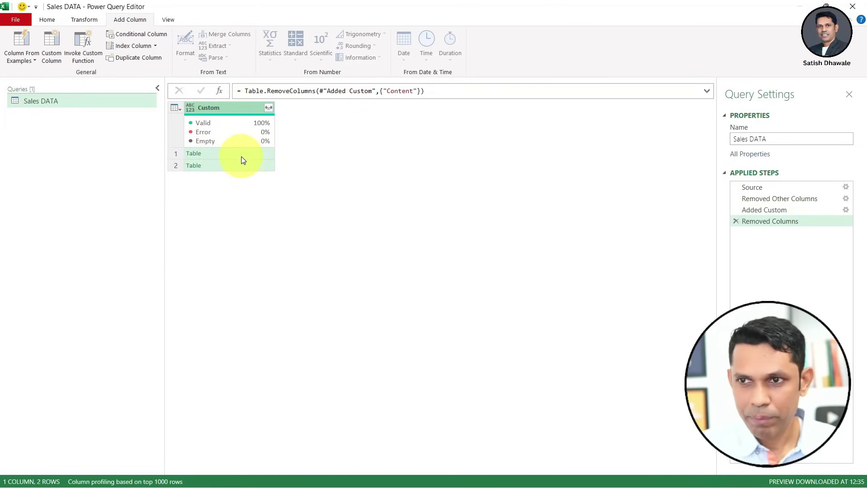
Preview the nested table in each row of the Custom column, enlarging the preview area to examine its fields.
click(221, 156)
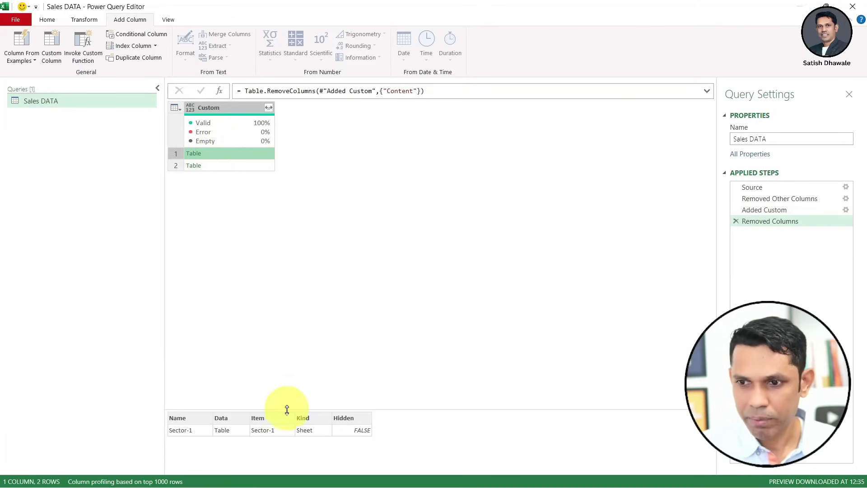
drag(269, 409, 289, 290)
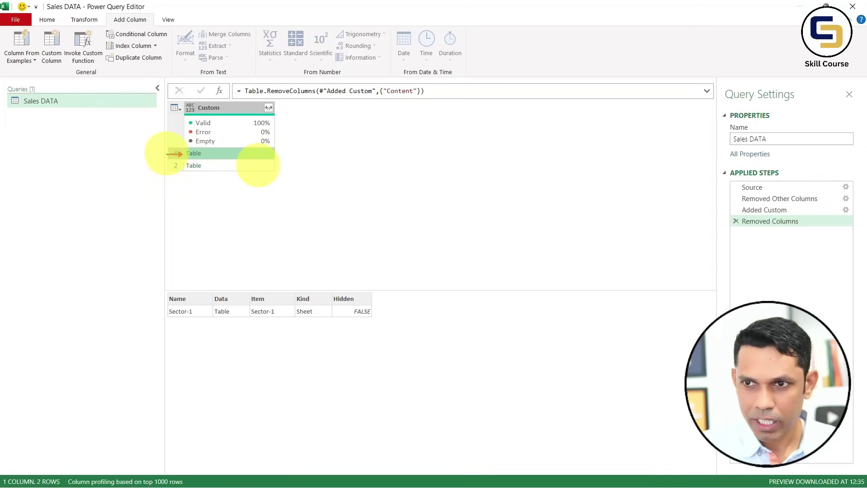
drag(239, 157, 240, 189)
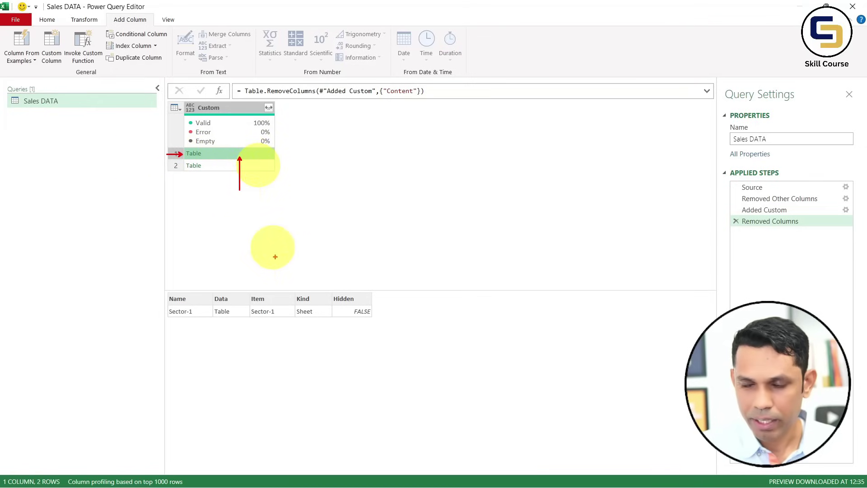
mouse_move(194, 271)
mouse_down()
mouse_move(137, 321)
mouse_move(402, 290)
mouse_move(135, 278)
mouse_up()
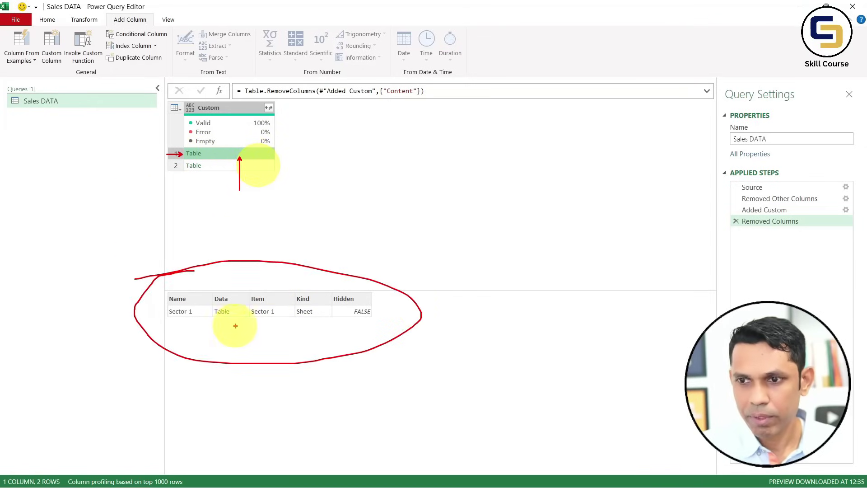
drag(265, 329, 264, 371)
key(Escape)
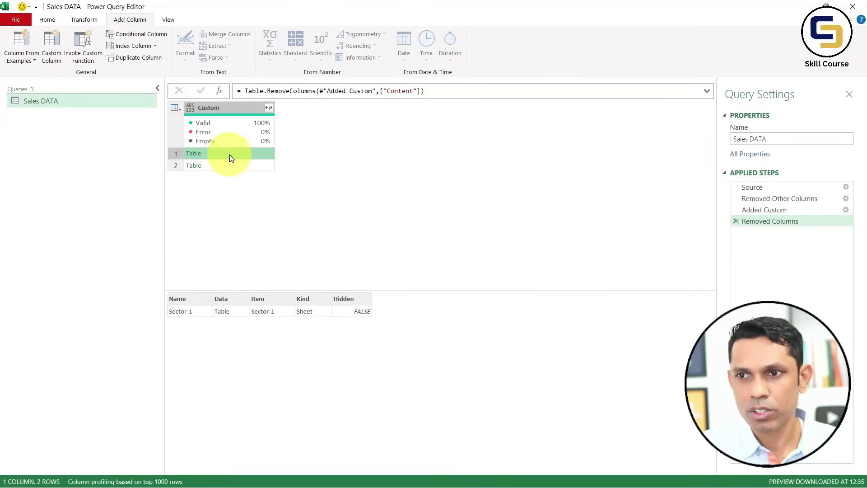
click(226, 166)
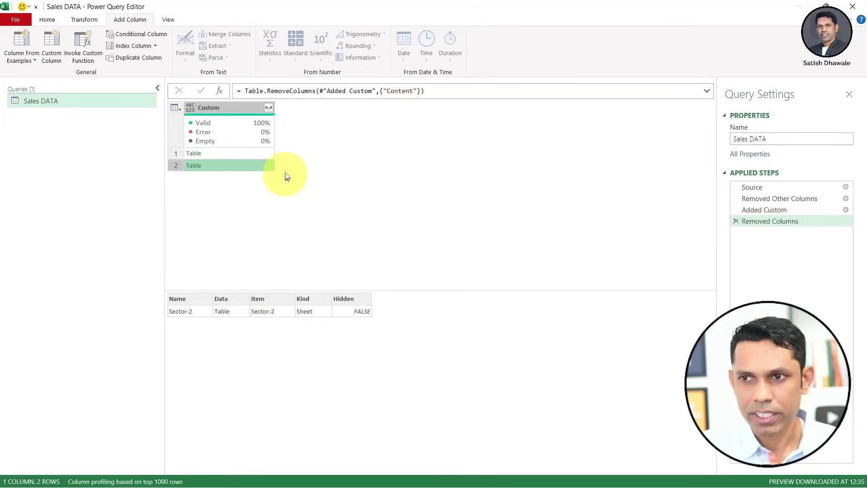
click(269, 109)
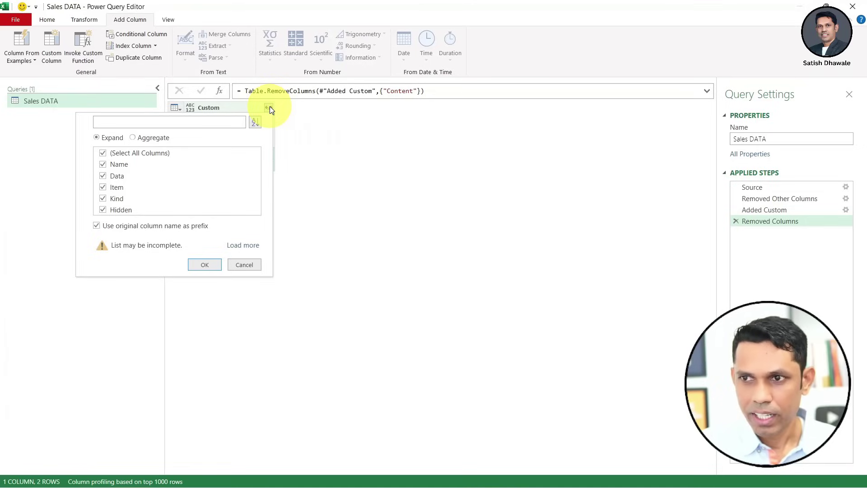
click(270, 108)
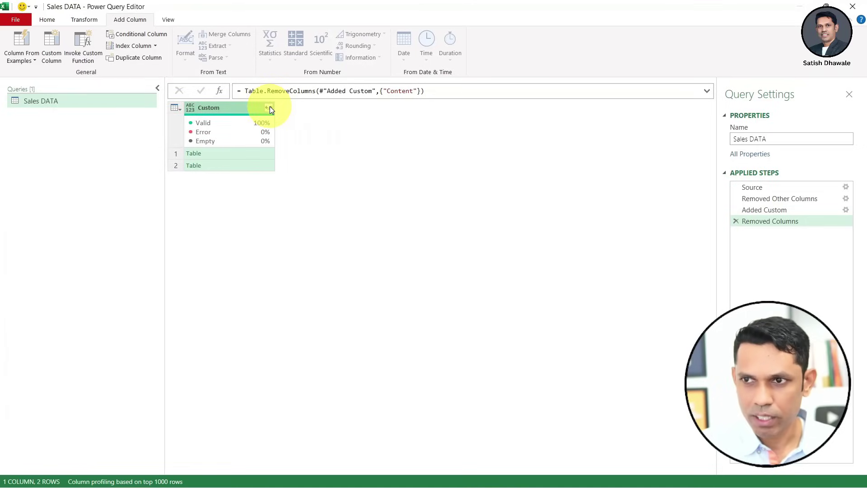
click(269, 108)
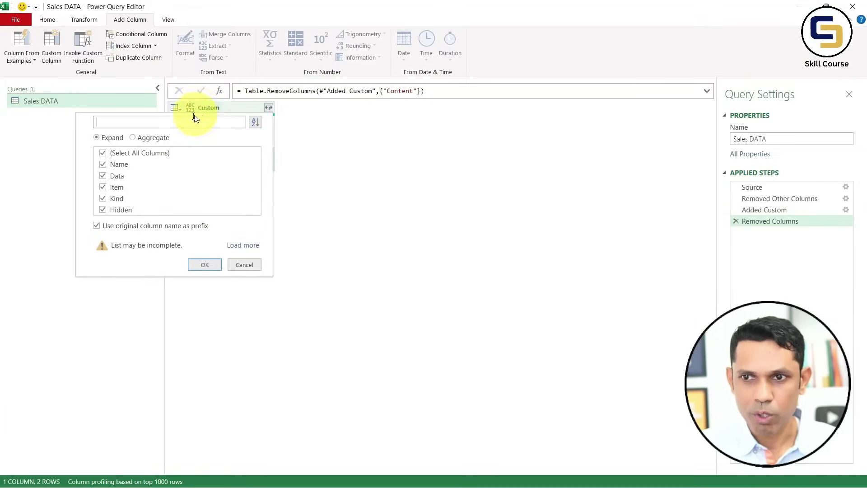
click(103, 153)
click(102, 177)
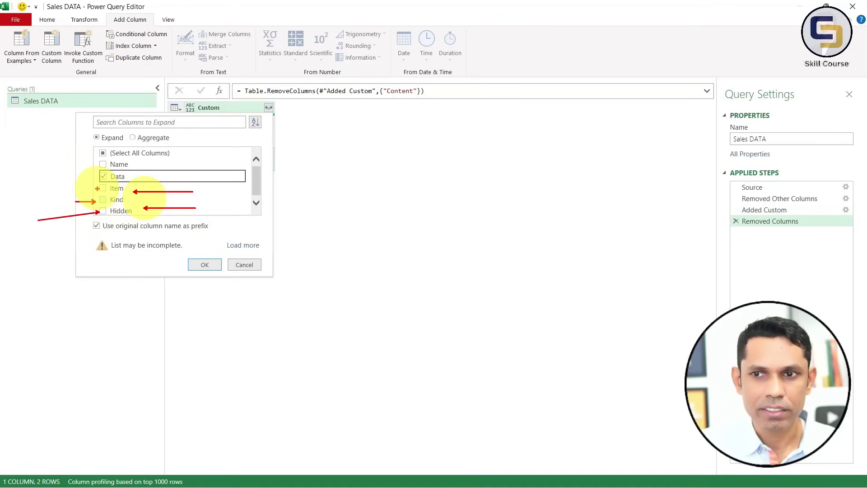
drag(102, 166, 1, 166)
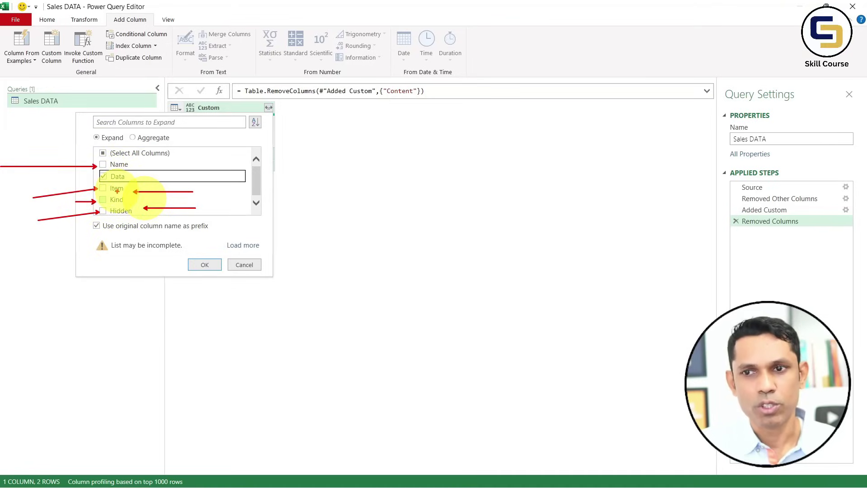
key(Escape)
Expand the Custom column to only its Data field, without using the original column name as prefix.
click(268, 108)
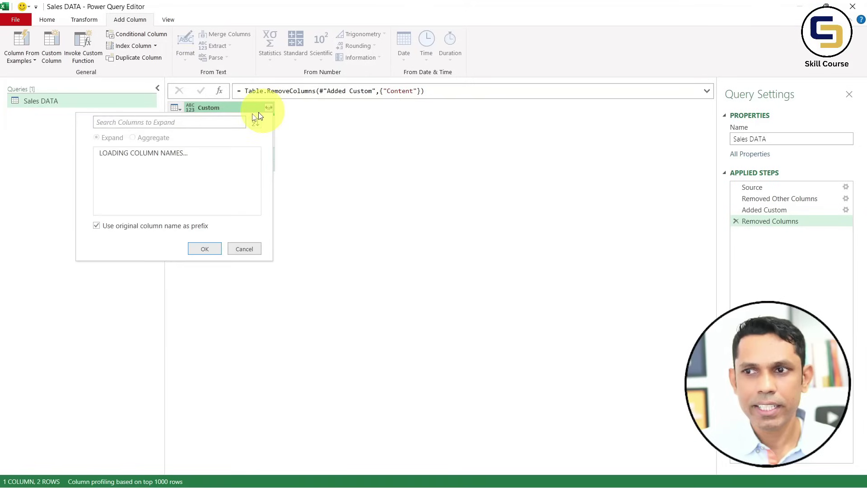
click(103, 153)
click(104, 177)
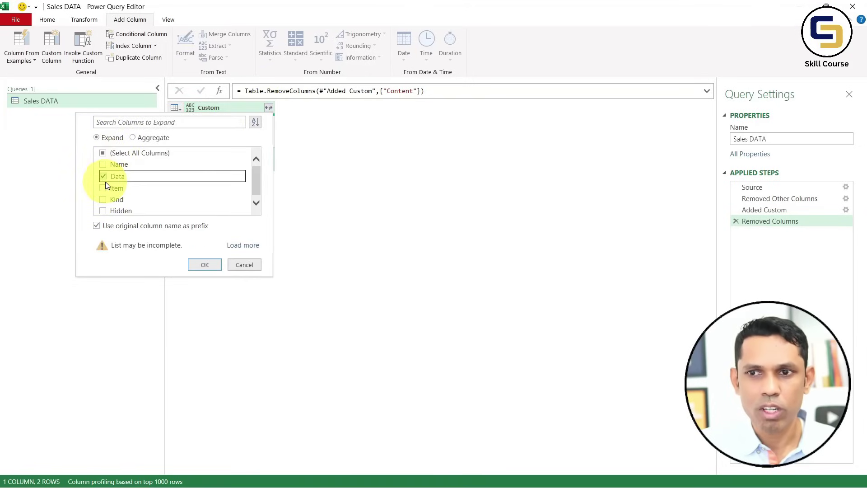
click(98, 227)
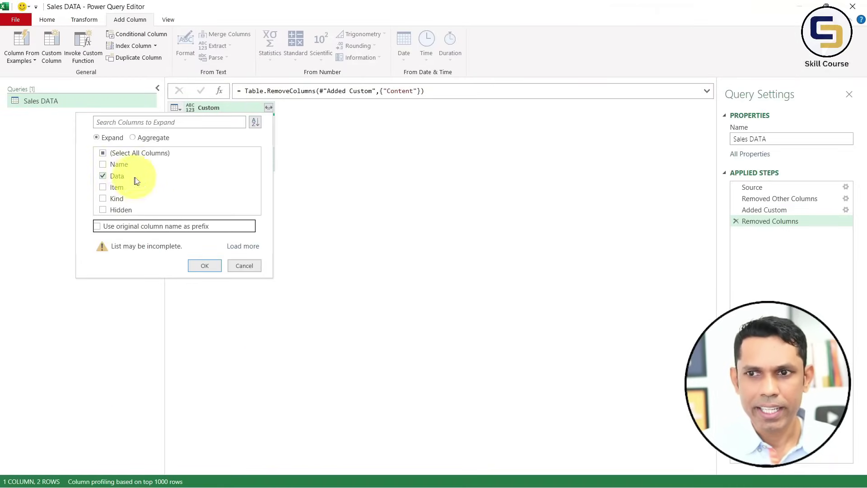
click(206, 266)
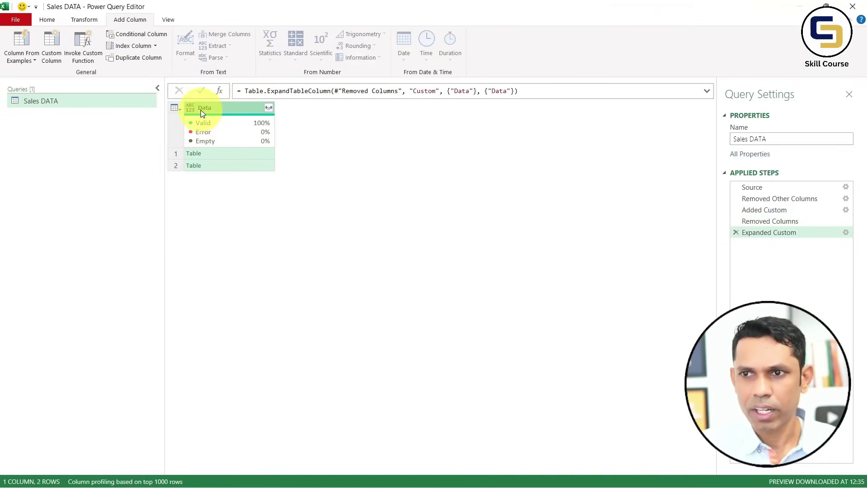
Preview the first table in the Data column and examine its Item Name, Qty and Uom rows in an enlarged preview.
key(ctrl+2)
drag(167, 96, 285, 115)
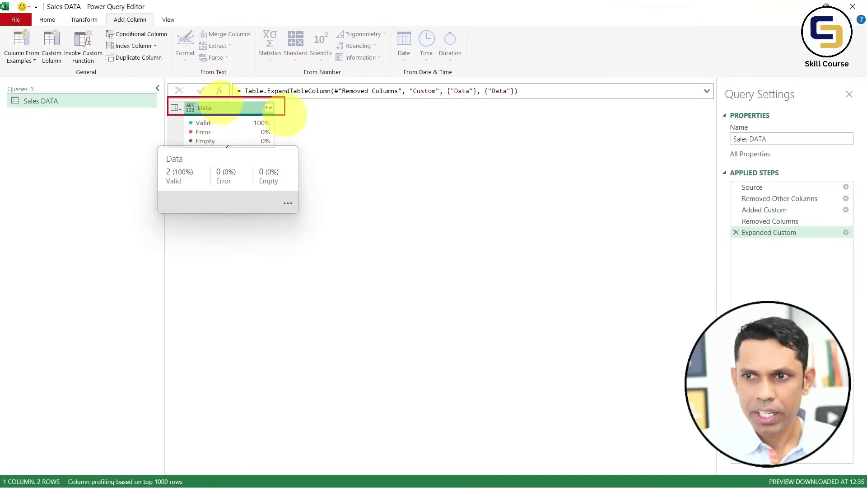
drag(199, 134, 199, 115)
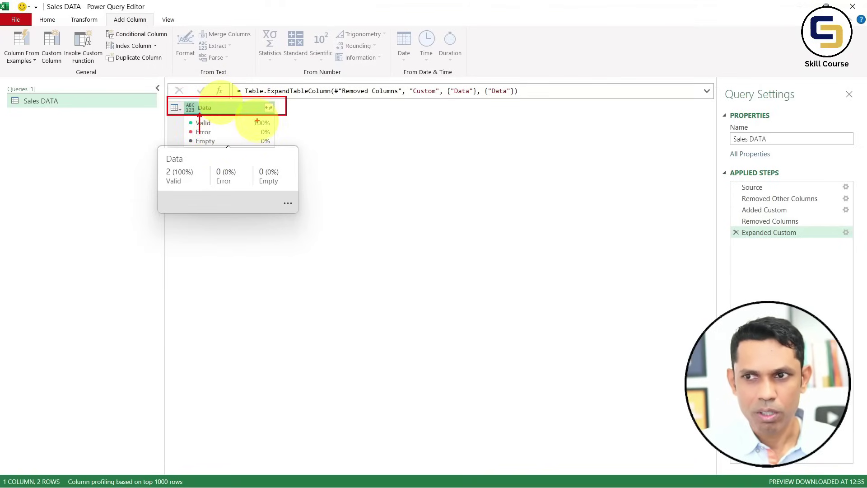
key(Escape)
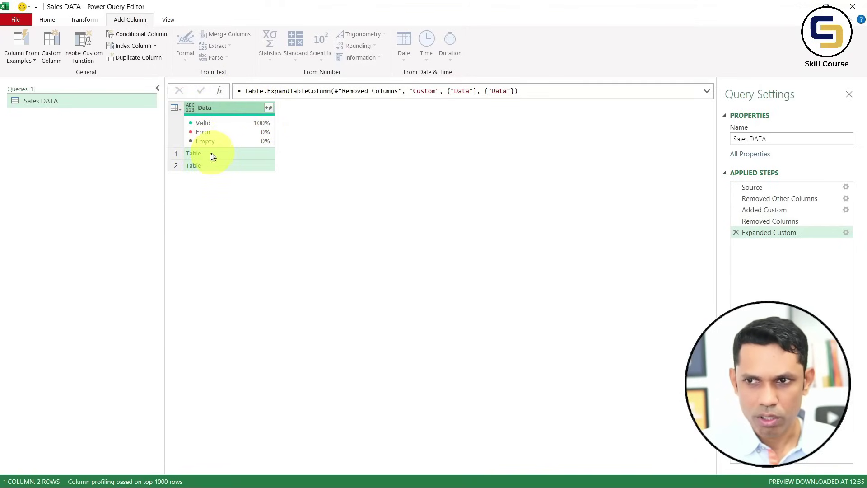
click(251, 154)
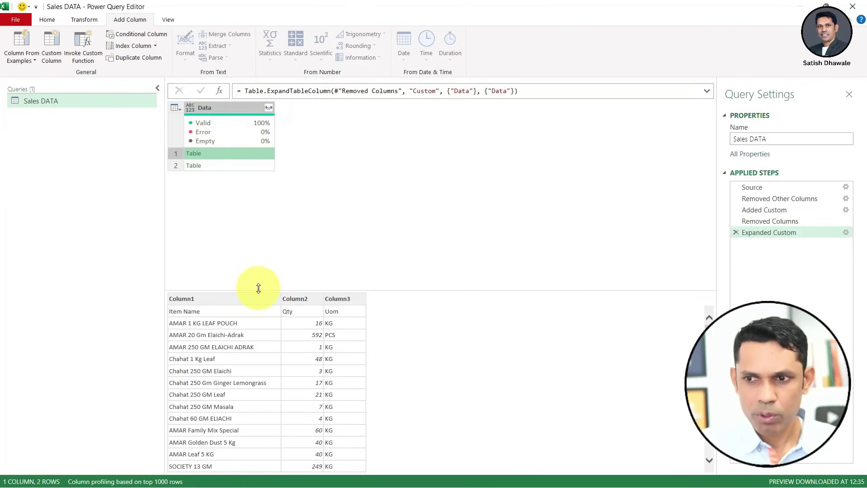
drag(257, 291, 257, 234)
key(ctrl+2)
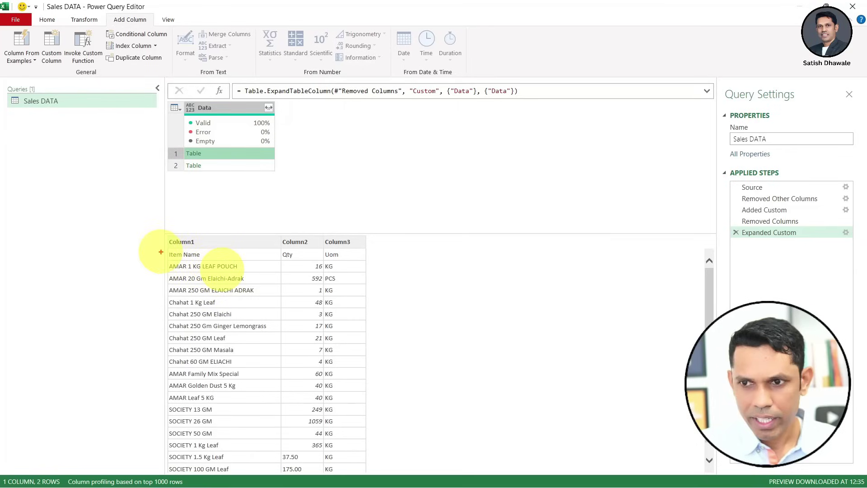
drag(155, 247, 398, 260)
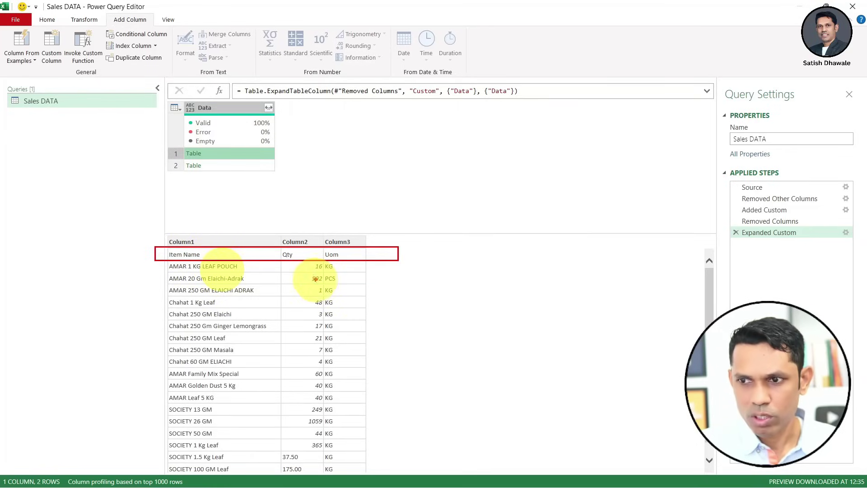
drag(288, 269, 363, 286)
drag(307, 293, 306, 303)
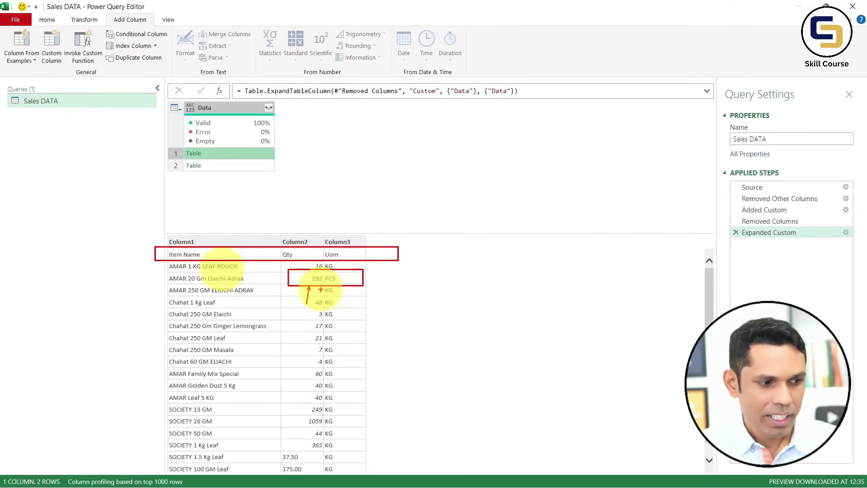
key(Escape)
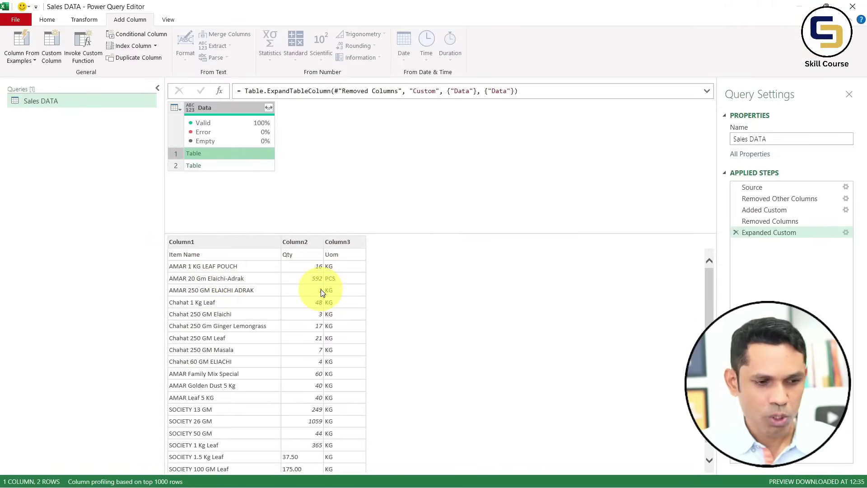
Compare the previews of the first and second tables in the Data column, checking their layout and quantities.
click(232, 166)
click(235, 155)
click(236, 163)
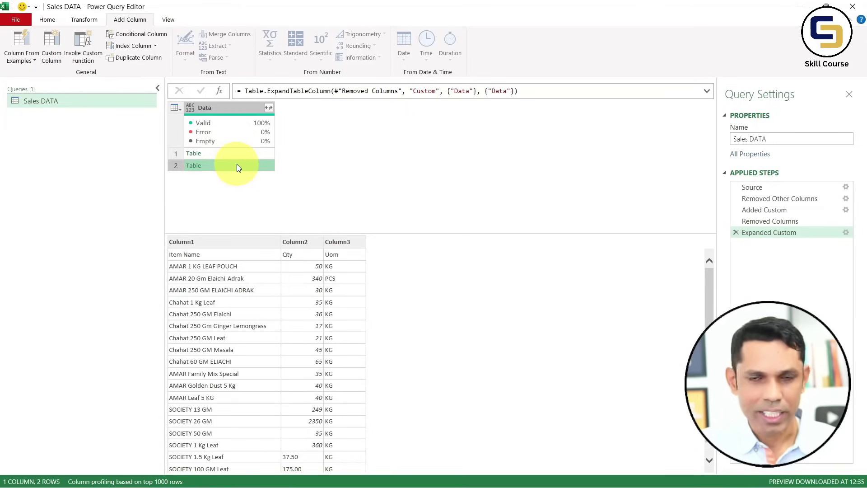
click(239, 153)
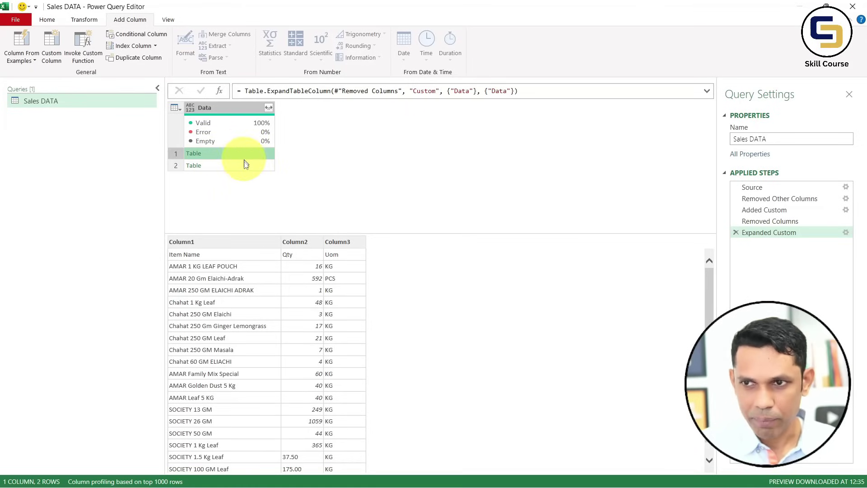
click(244, 167)
click(248, 153)
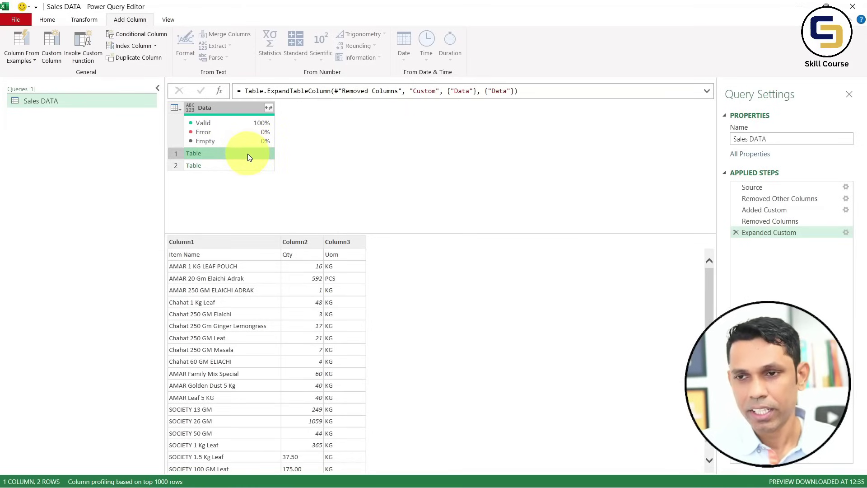
click(246, 166)
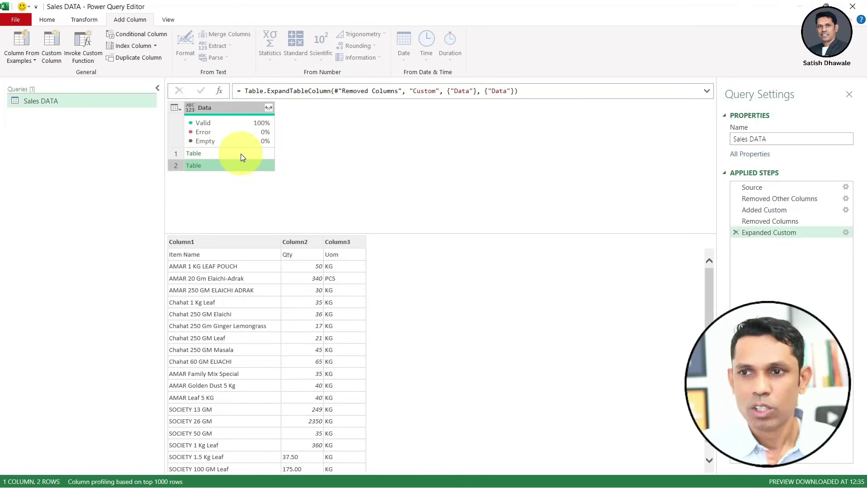
click(240, 153)
click(238, 168)
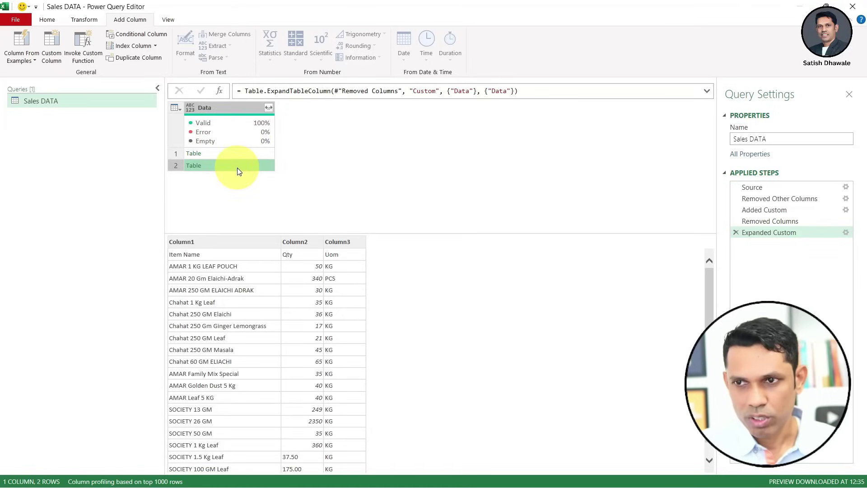
click(240, 154)
click(242, 167)
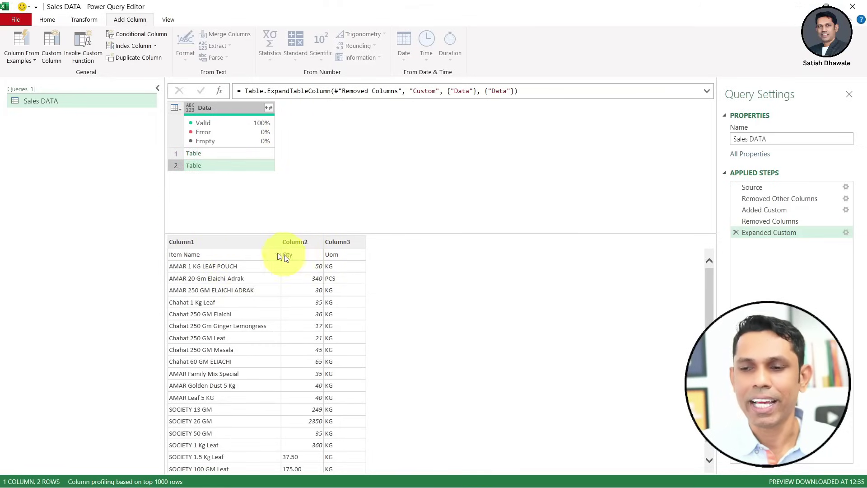
Examine the column headers above the Item Name, Qty and Uom row in the previews of both Data tables.
key(ctrl+2)
drag(162, 228, 376, 248)
drag(249, 238, 249, 209)
mouse_move(302, 238)
mouse_down()
mouse_move(302, 223)
mouse_move(325, 221)
mouse_up()
key(Escape)
click(239, 154)
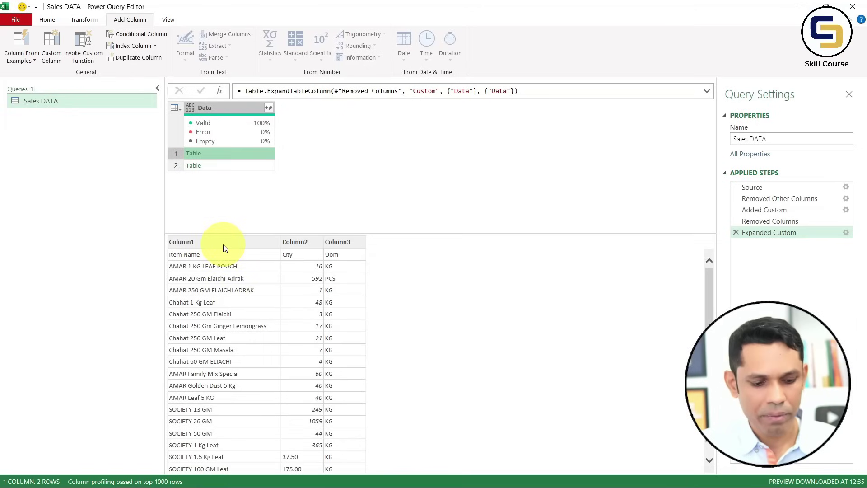
drag(153, 225, 369, 248)
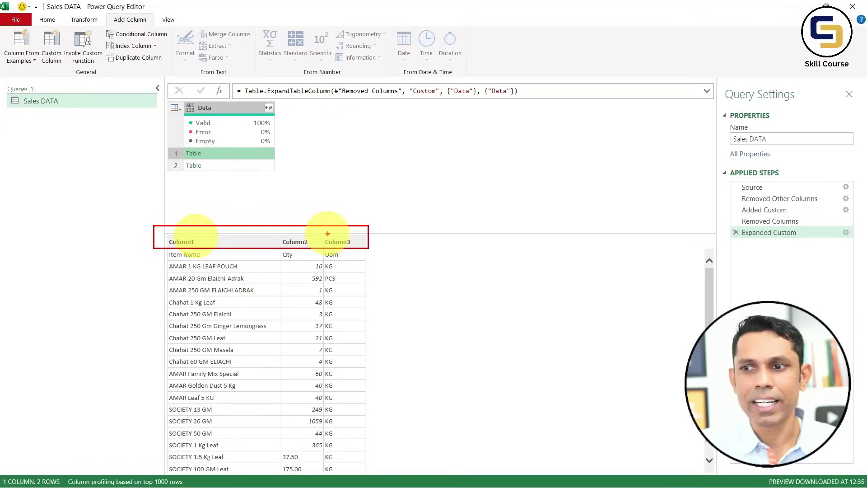
drag(326, 230, 323, 210)
key(Escape)
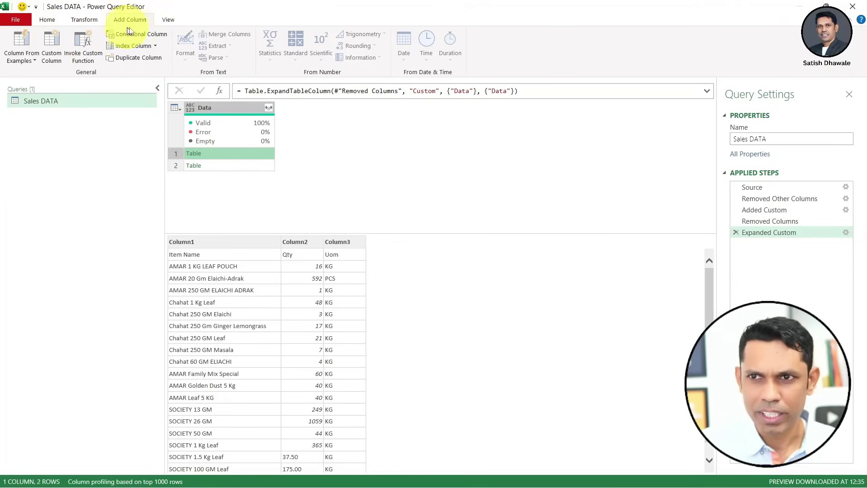
Start a new custom column named Custom and give it the formula Table.PromoteHeaders([Data]).
click(46, 44)
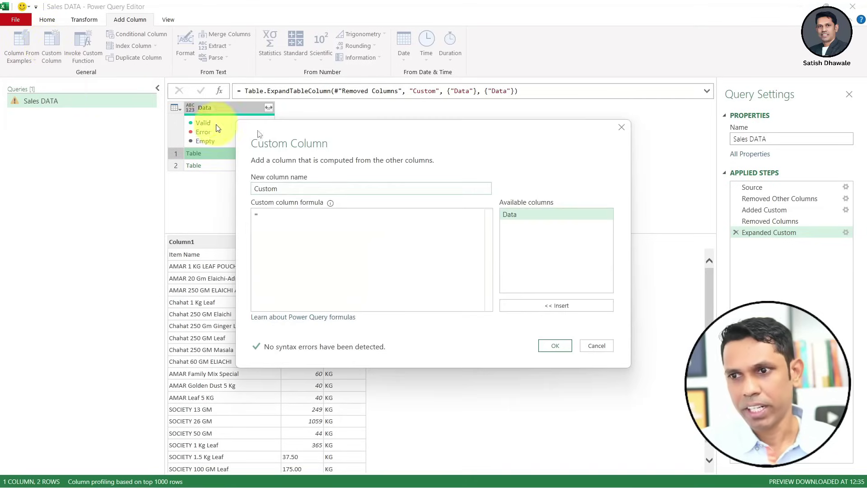
double_click(289, 188)
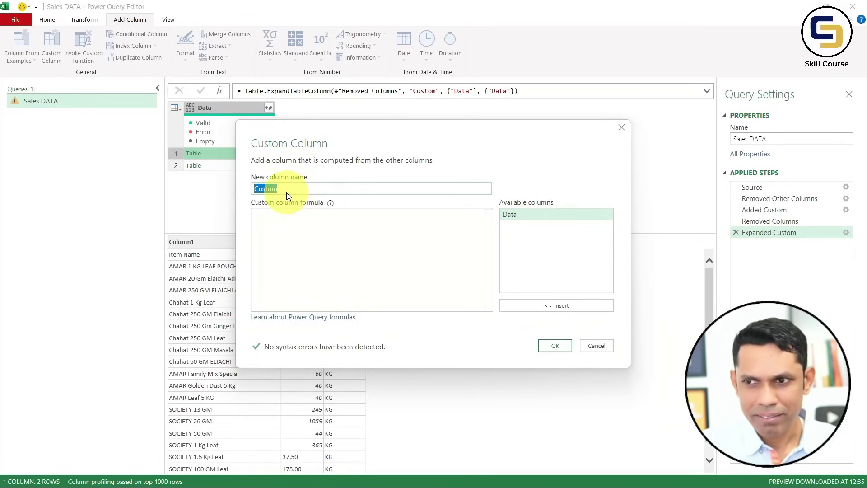
click(290, 219)
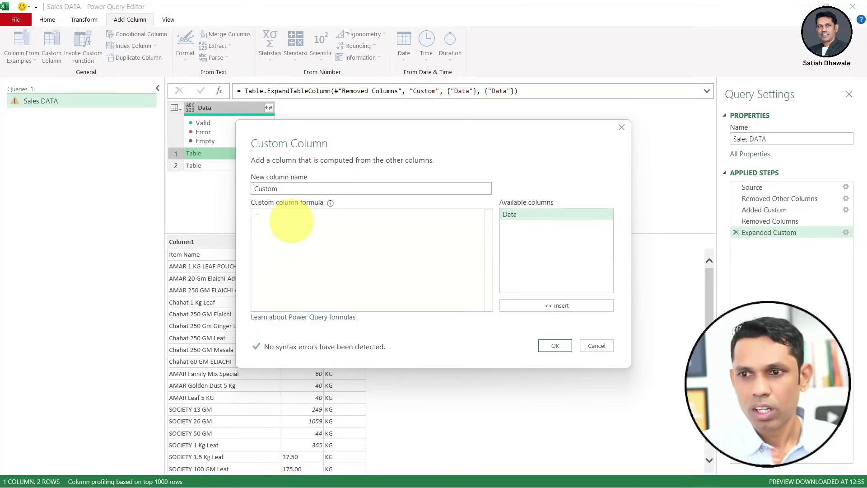
text(ead)
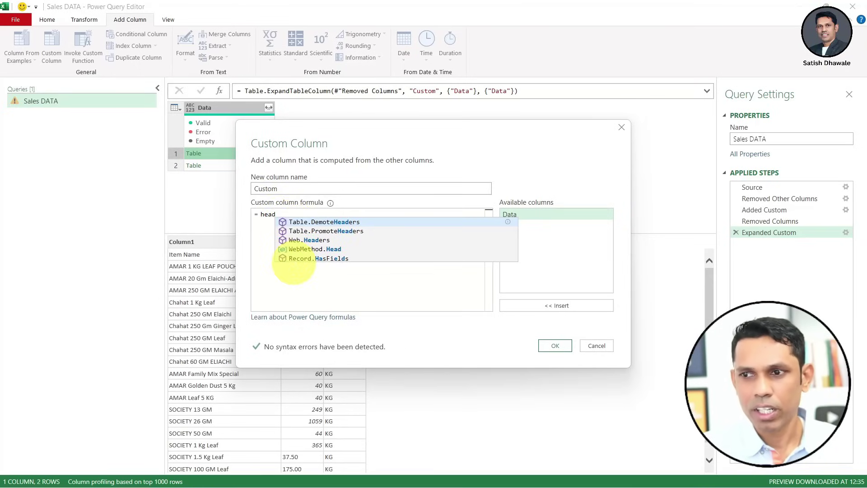
key(Down)
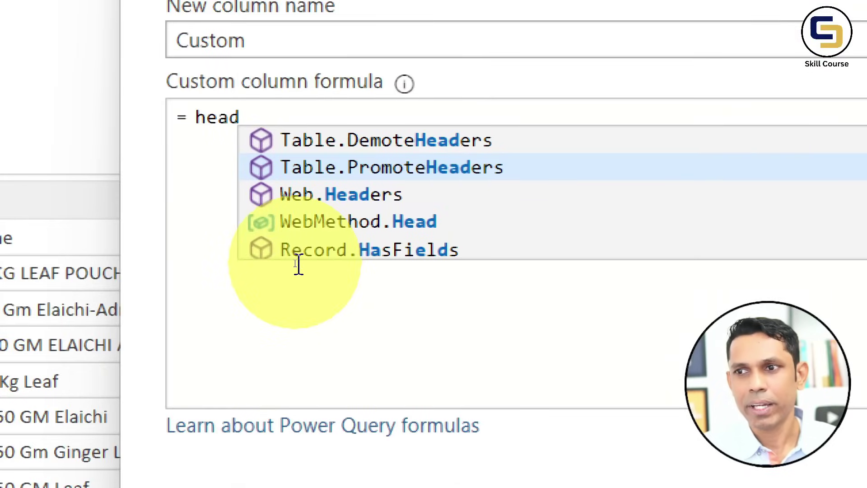
key(Tab)
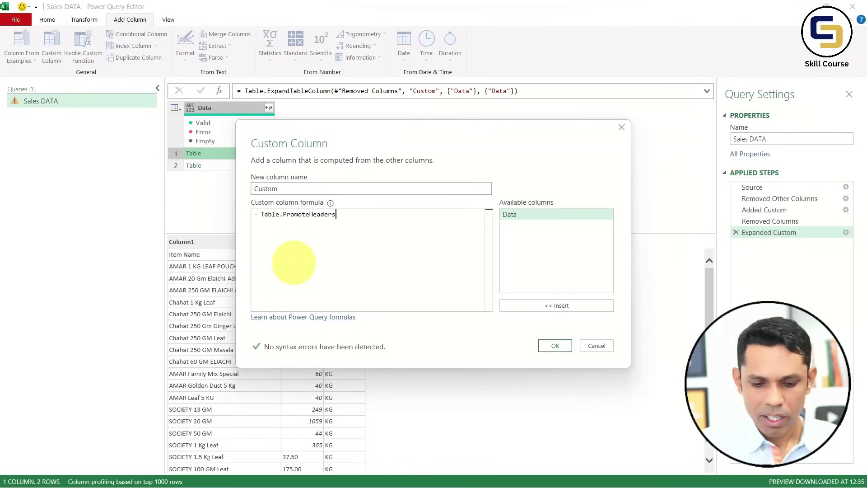
text(()
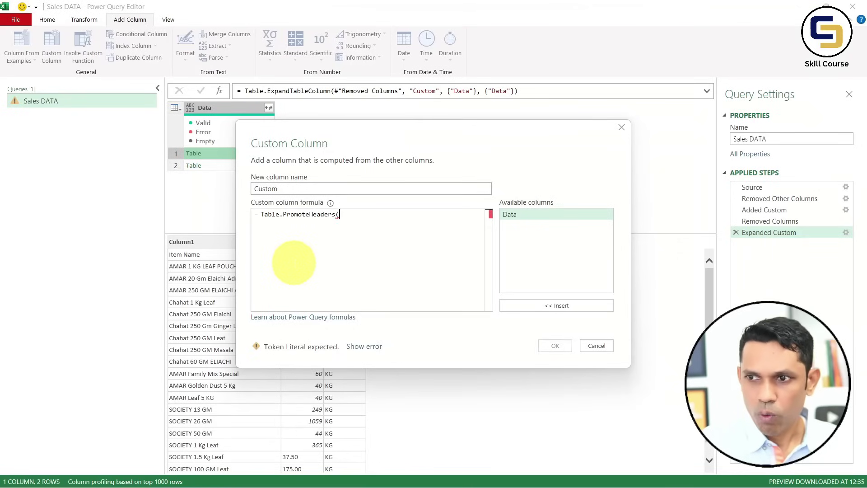
double_click(545, 214)
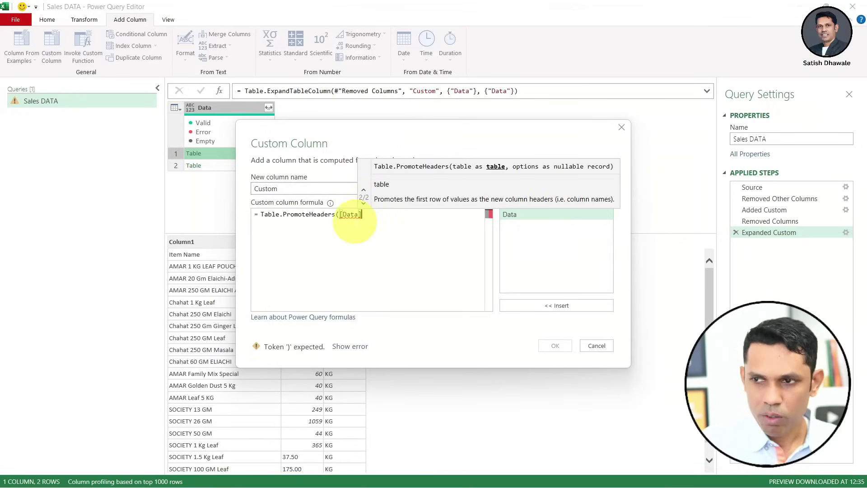
text())
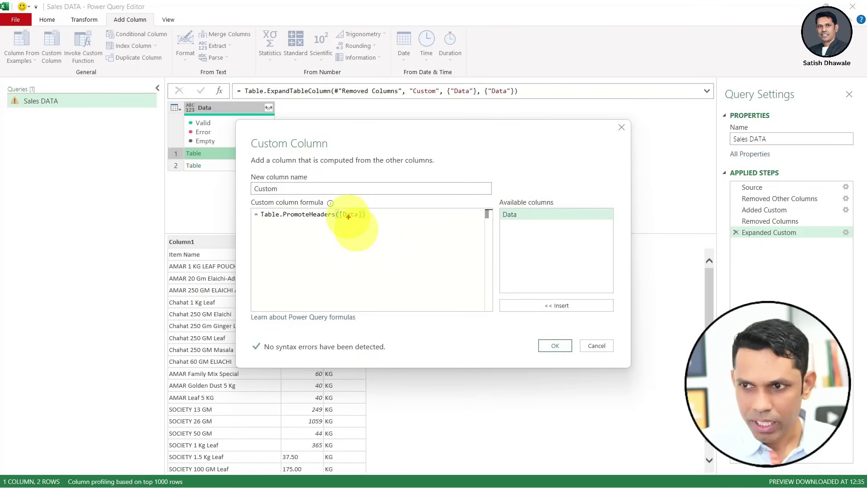
Check the formula's Data argument against the available columns and its syntax status, and add the custom column.
drag(348, 268, 348, 218)
mouse_move(273, 201)
mouse_down()
mouse_move(262, 246)
mouse_move(388, 193)
mouse_move(265, 206)
mouse_move(344, 224)
mouse_up()
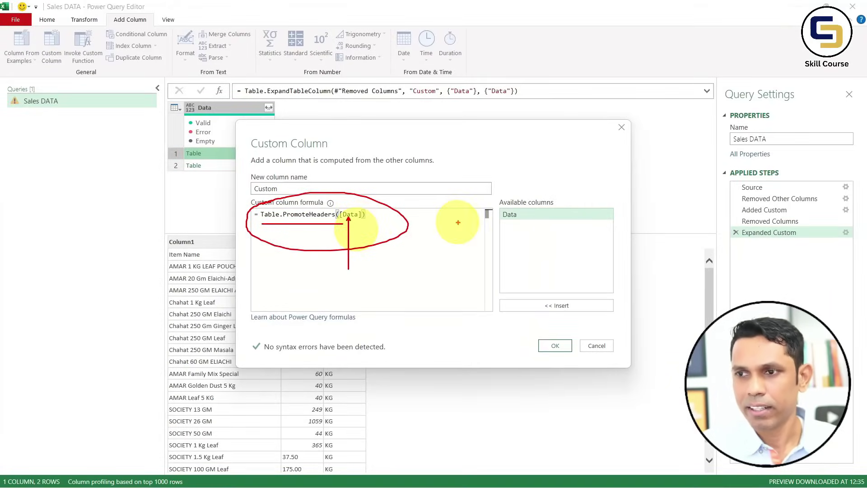
mouse_move(501, 219)
mouse_down()
mouse_move(431, 233)
mouse_move(362, 222)
mouse_up()
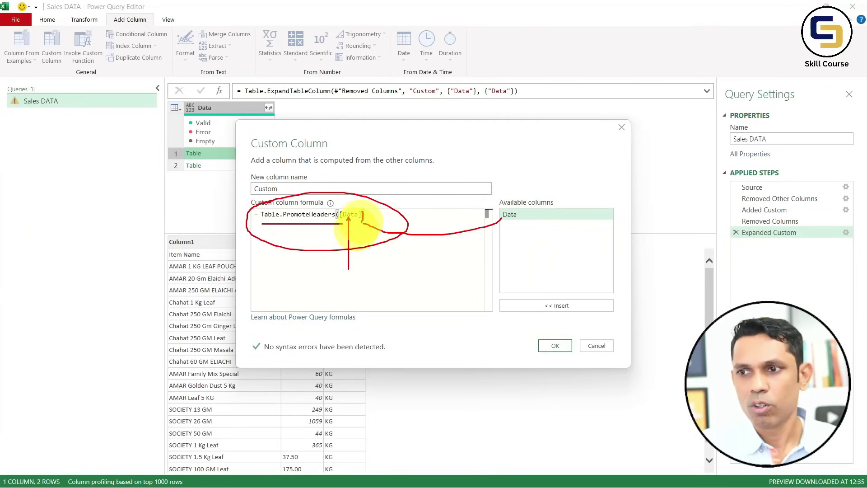
mouse_move(208, 101)
mouse_down()
mouse_move(217, 116)
mouse_move(205, 100)
mouse_up()
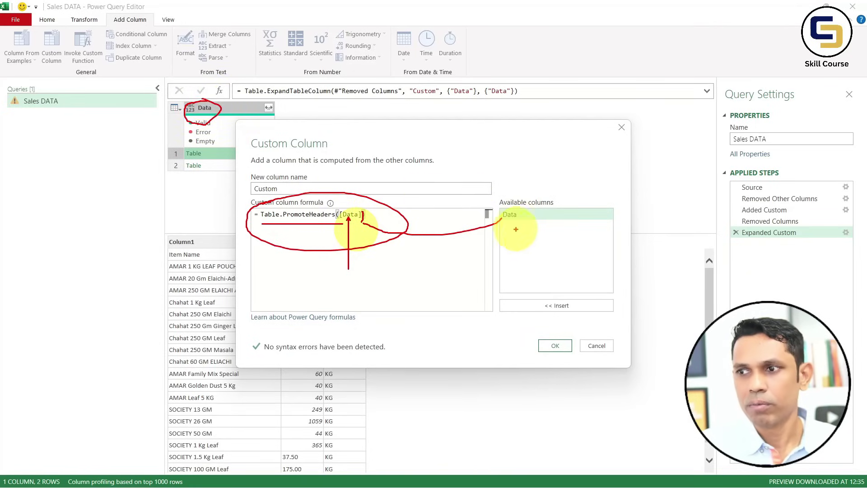
mouse_move(537, 199)
mouse_down()
mouse_move(469, 212)
mouse_move(498, 214)
mouse_up()
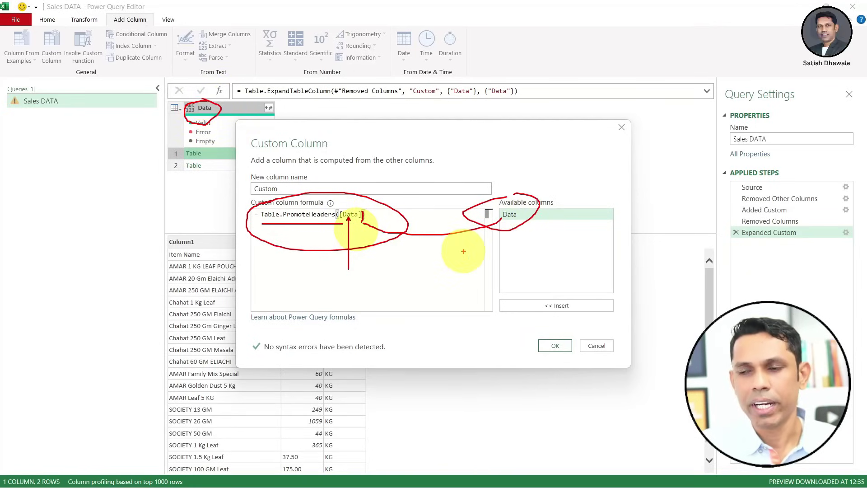
key(Escape)
key(ctrl+2)
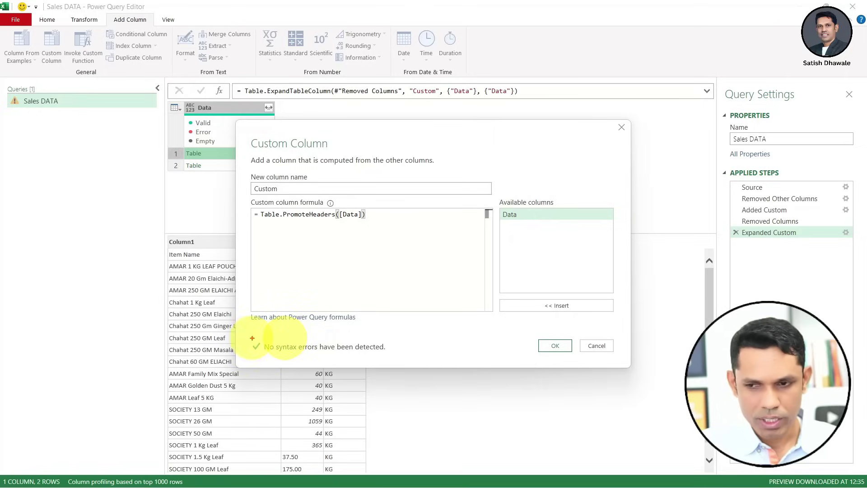
mouse_move(238, 335)
mouse_down()
mouse_move(348, 354)
mouse_move(429, 350)
mouse_up()
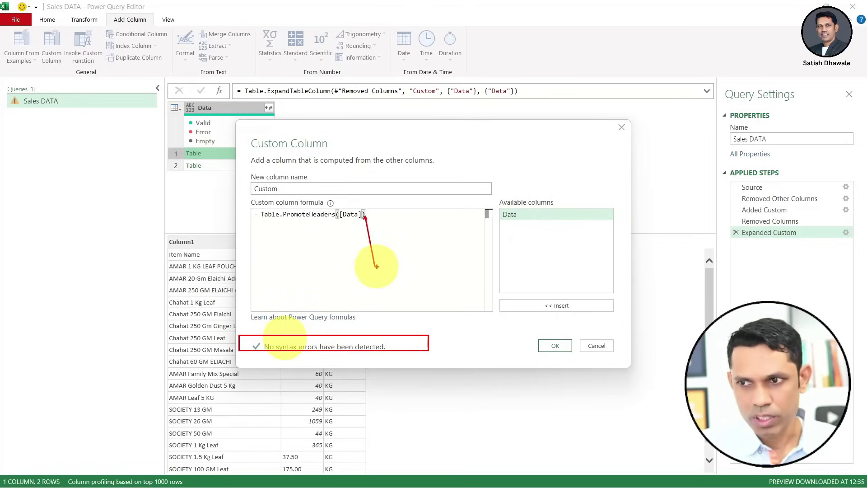
key(Escape)
click(555, 346)
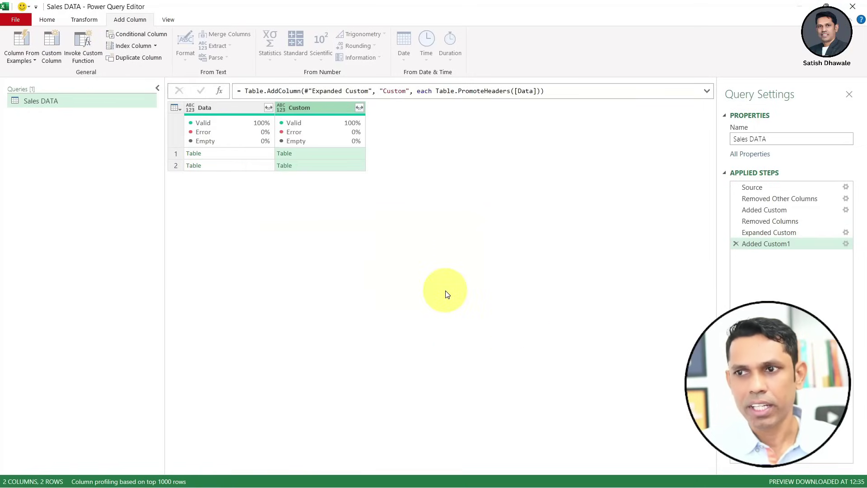
Preview the first table in the Custom column and examine its Item Name, Qty and Uom header row.
click(320, 157)
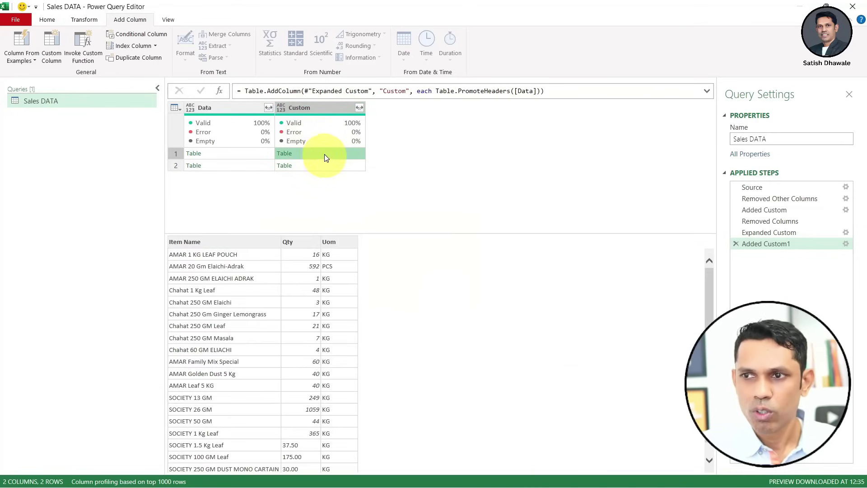
key(ctrl+2)
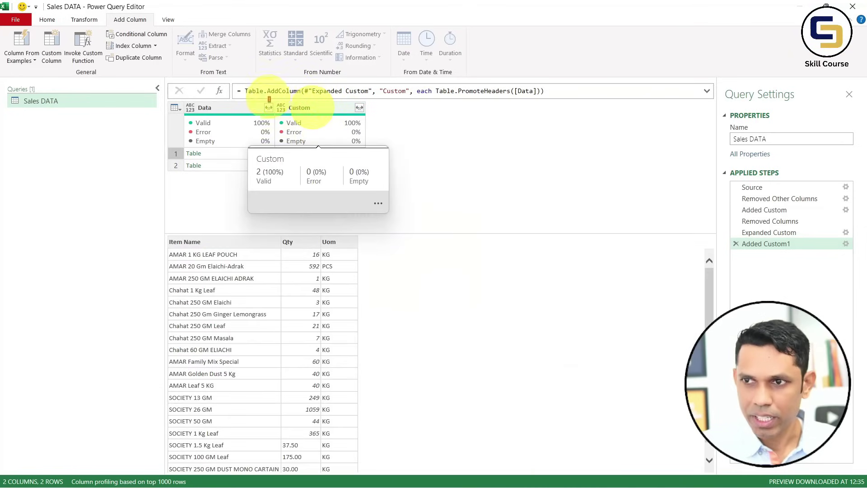
drag(268, 96, 387, 181)
key(Escape)
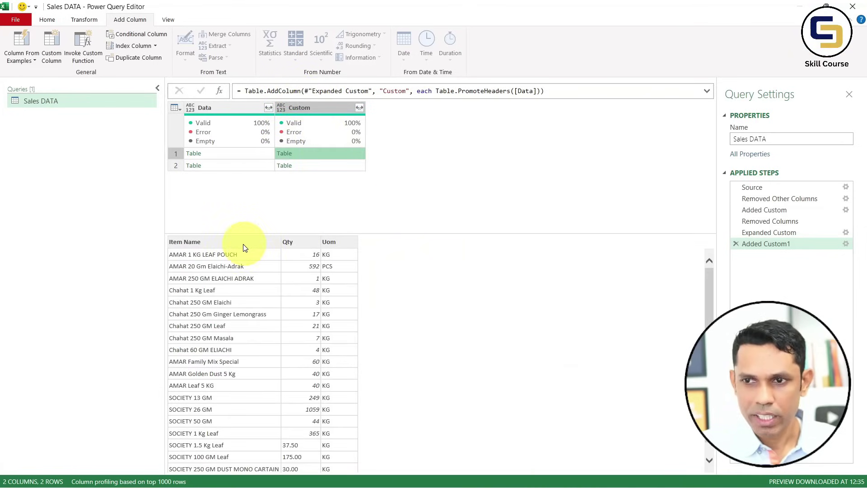
key(ctrl+2)
drag(165, 235, 371, 260)
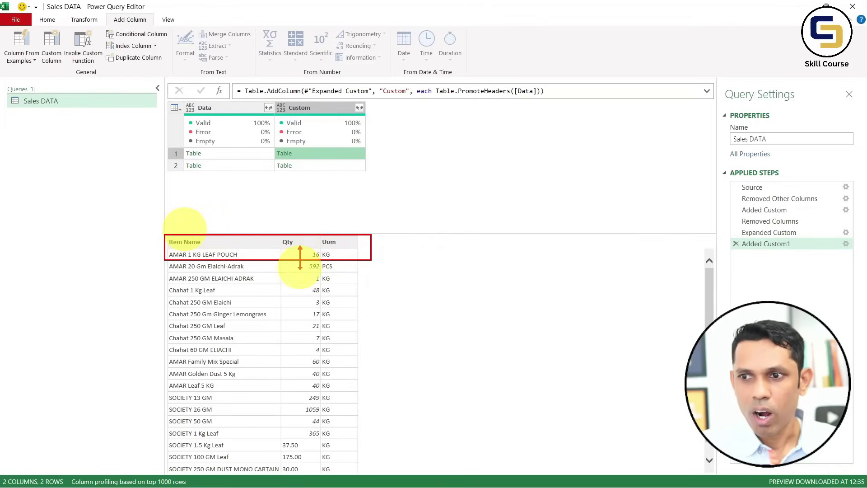
drag(300, 268, 300, 246)
drag(334, 270, 334, 247)
key(Escape)
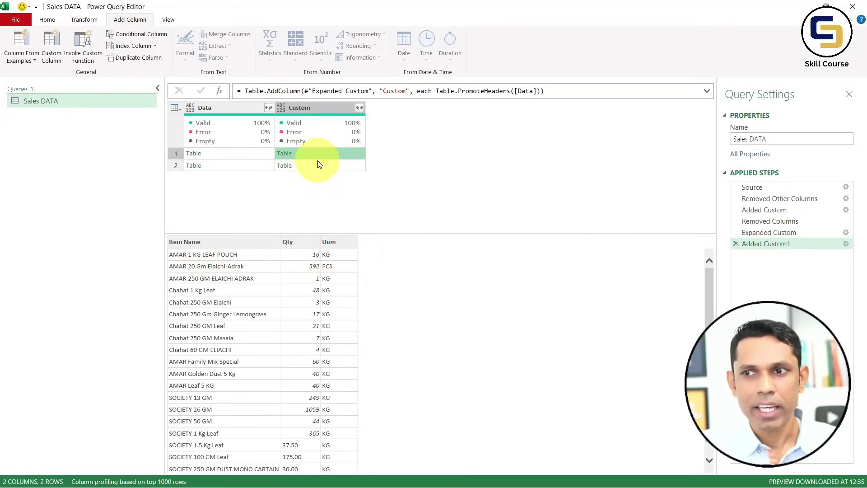
Preview the second table in the Custom column and check its header row.
click(320, 169)
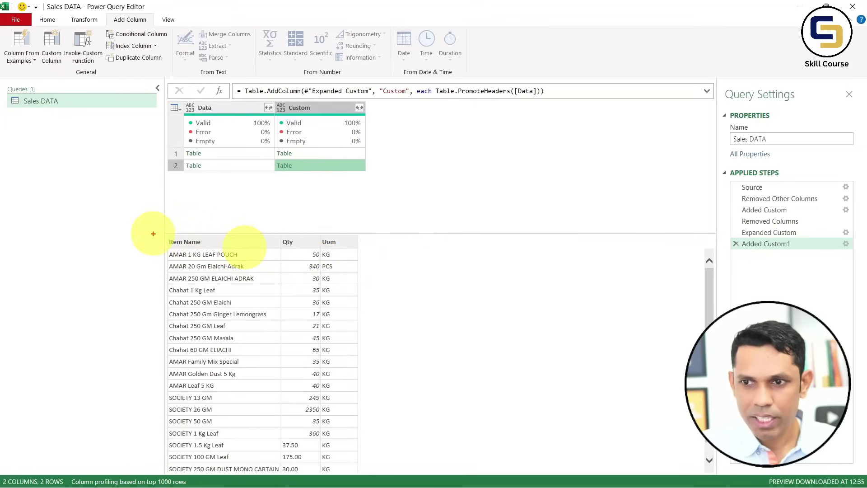
key(ctrl+2)
drag(154, 234, 355, 248)
drag(301, 291, 301, 252)
drag(335, 282, 335, 249)
key(Escape)
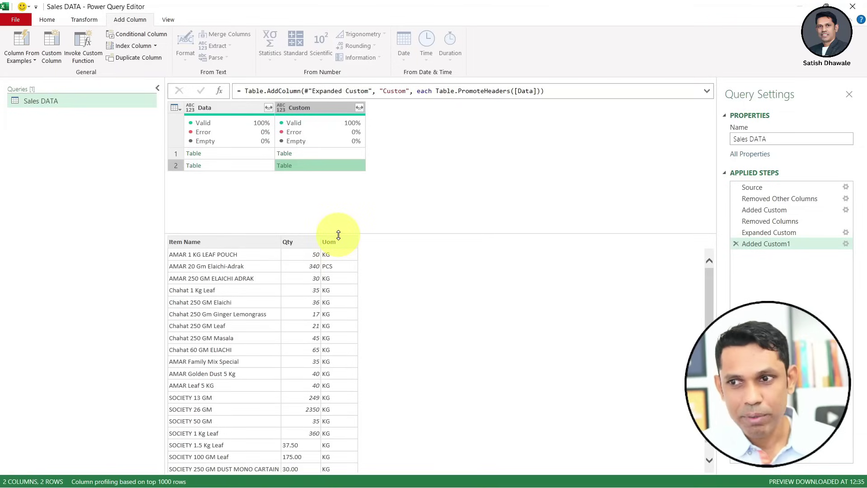
Compare the previews of both tables in the Custom column and review the formula of the Added Custom1 step.
click(334, 153)
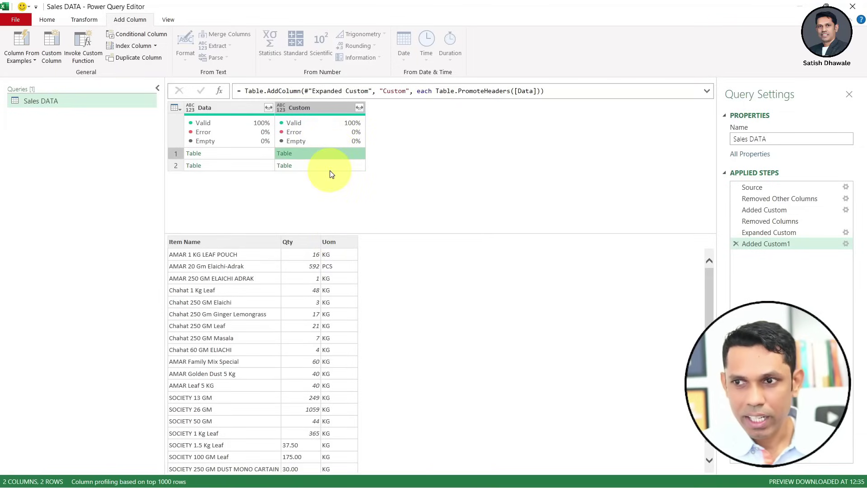
click(329, 169)
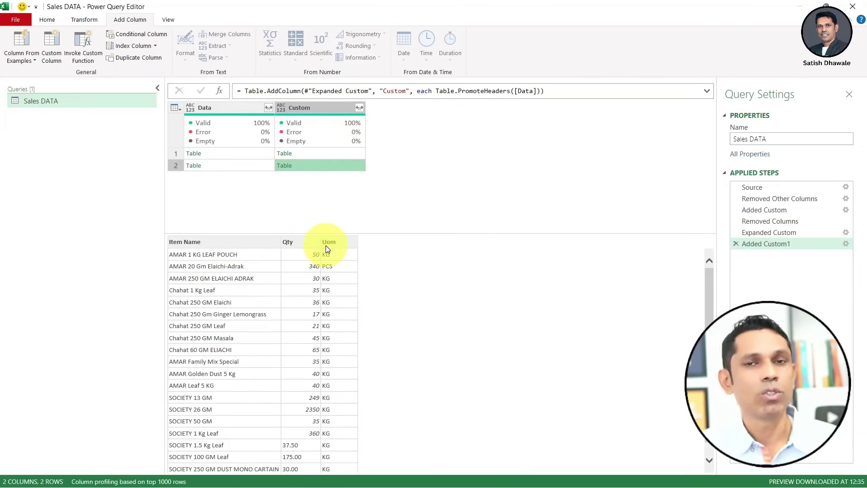
click(333, 154)
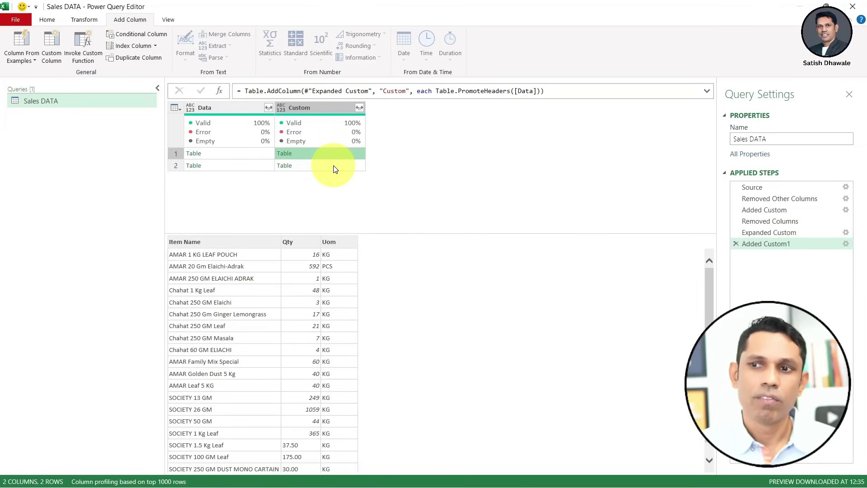
click(334, 167)
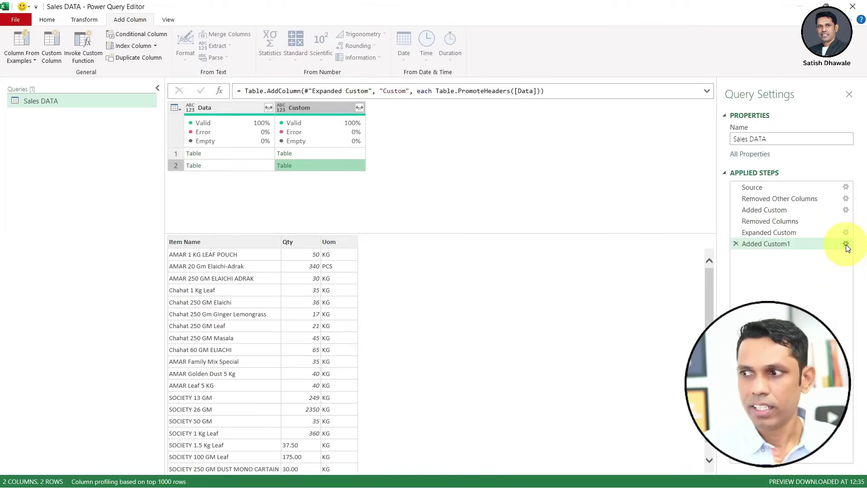
click(845, 244)
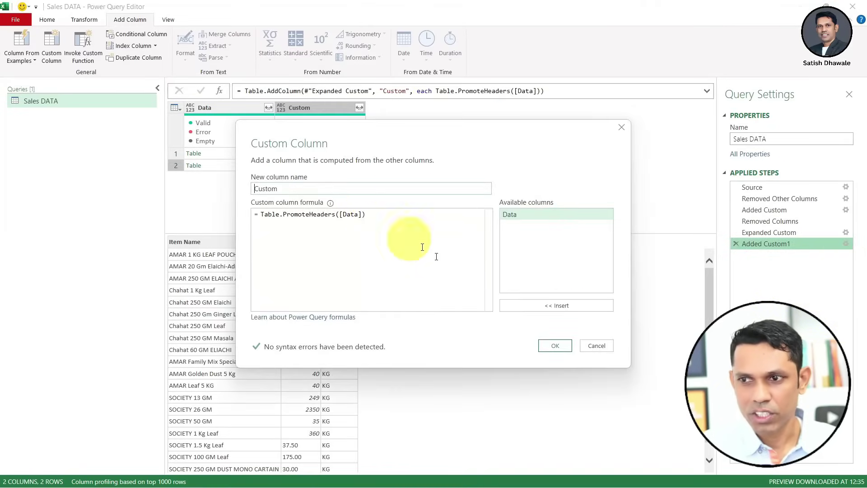
click(556, 345)
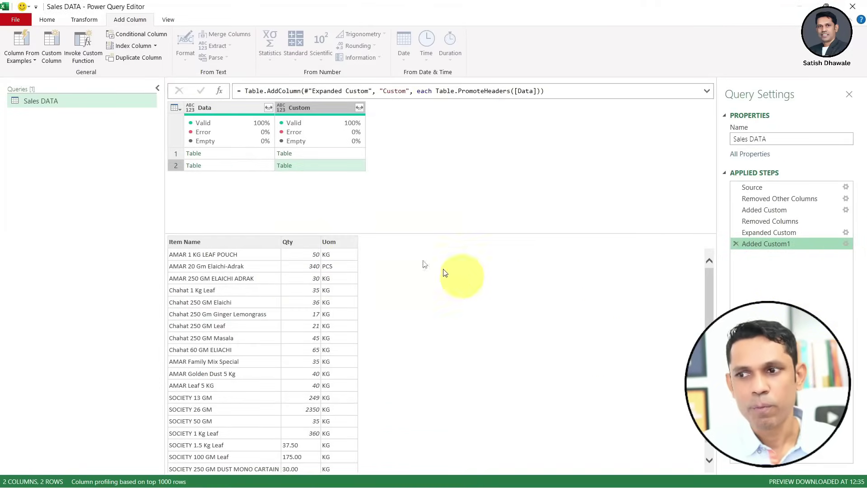
Try to keep only the Data column by removing all other columns.
click(247, 107)
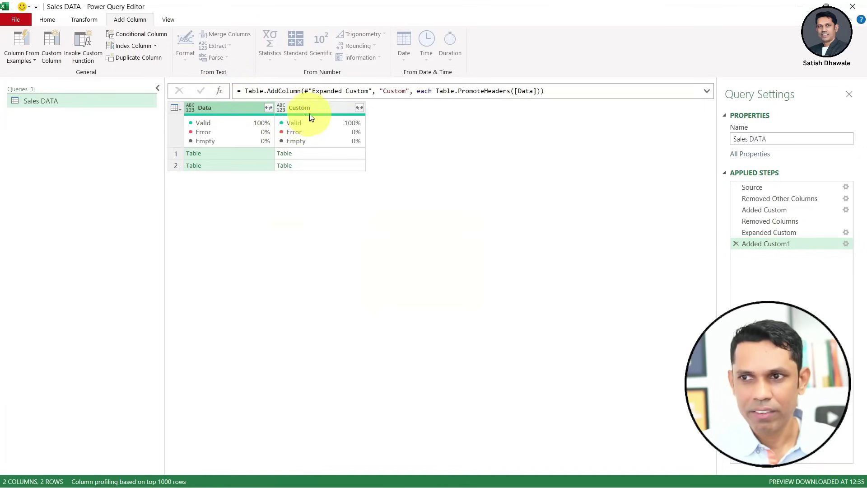
click(314, 109)
click(223, 108)
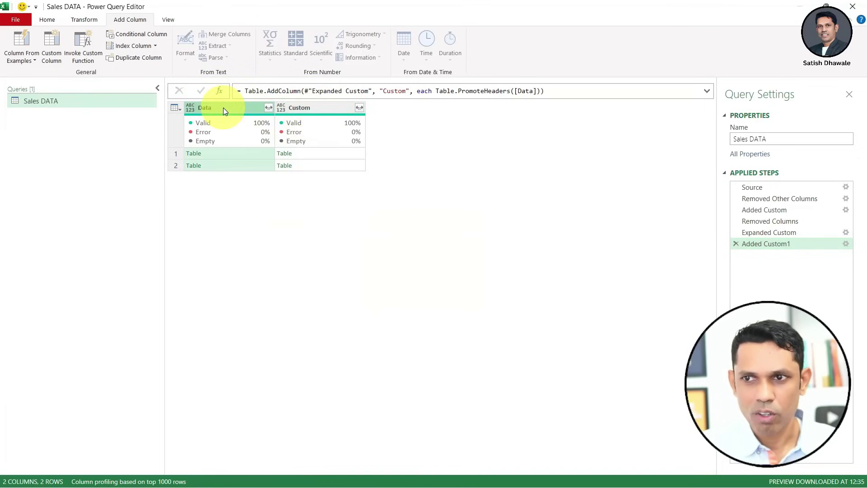
right_click(220, 107)
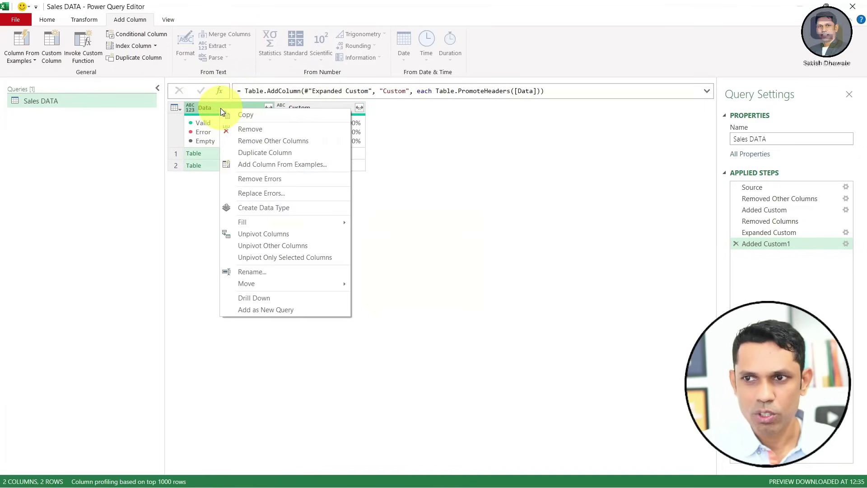
click(247, 141)
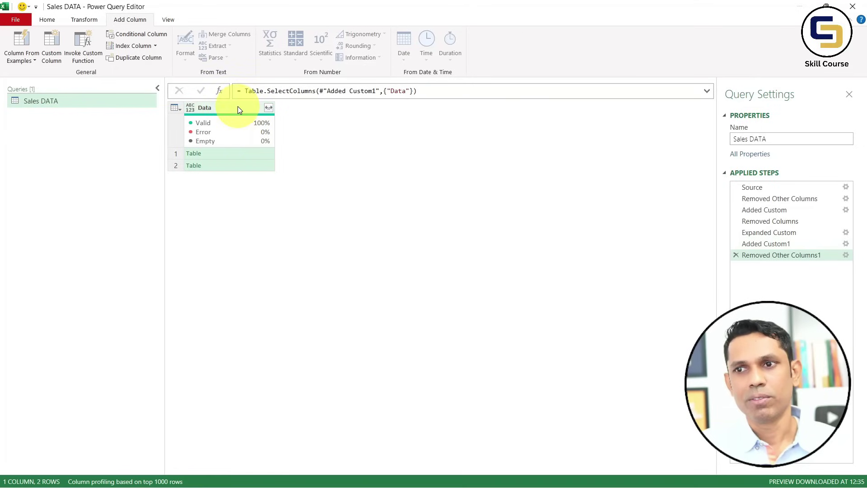
Preview both tables in the remaining Data column to check their column headers.
click(235, 157)
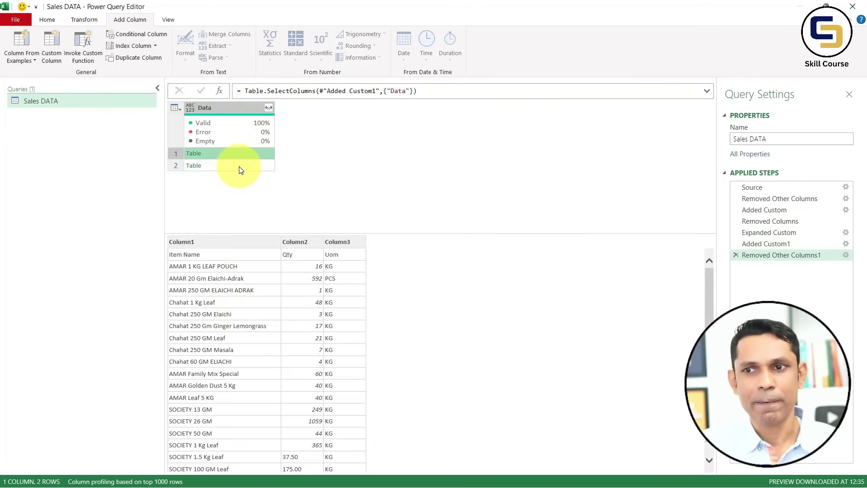
click(238, 168)
click(238, 155)
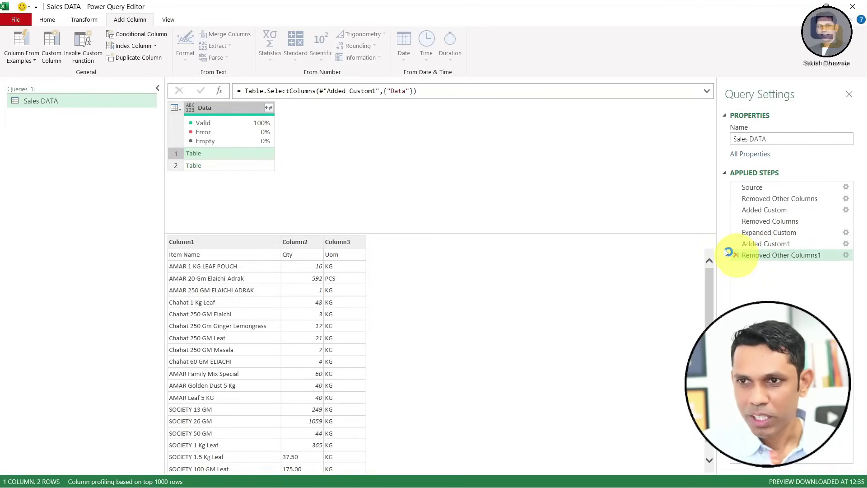
Delete the Removed Other Columns1 step and remove the Data column, keeping the Custom column.
click(736, 255)
right_click(220, 107)
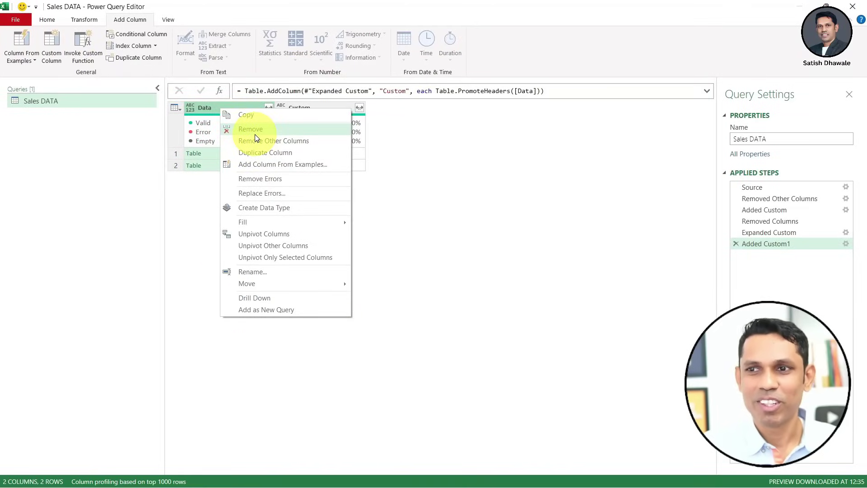
click(254, 133)
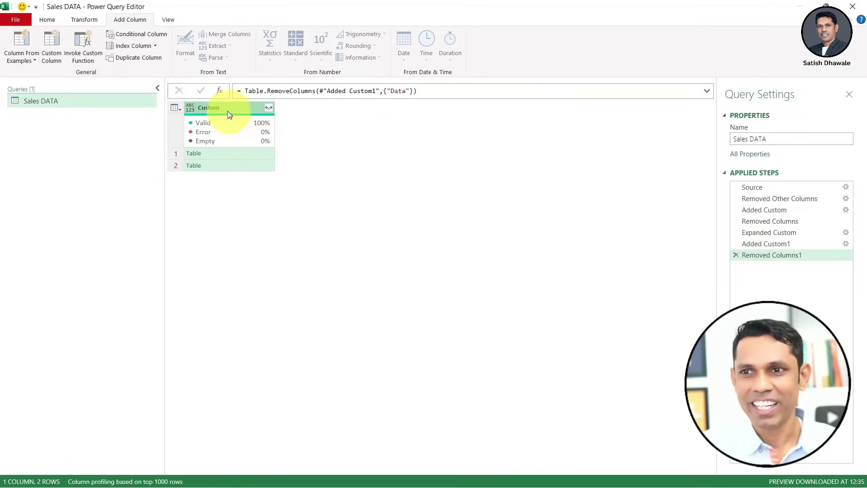
Preview both tables in the remaining Custom column and compare their column headers.
click(226, 158)
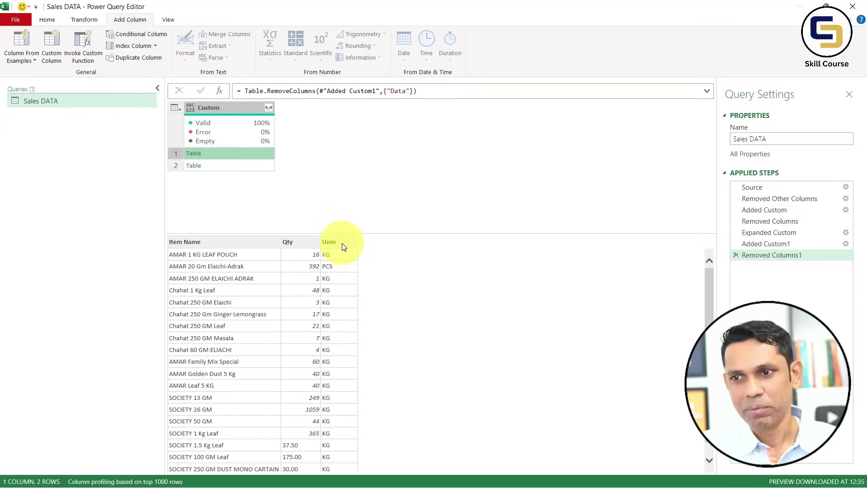
click(232, 165)
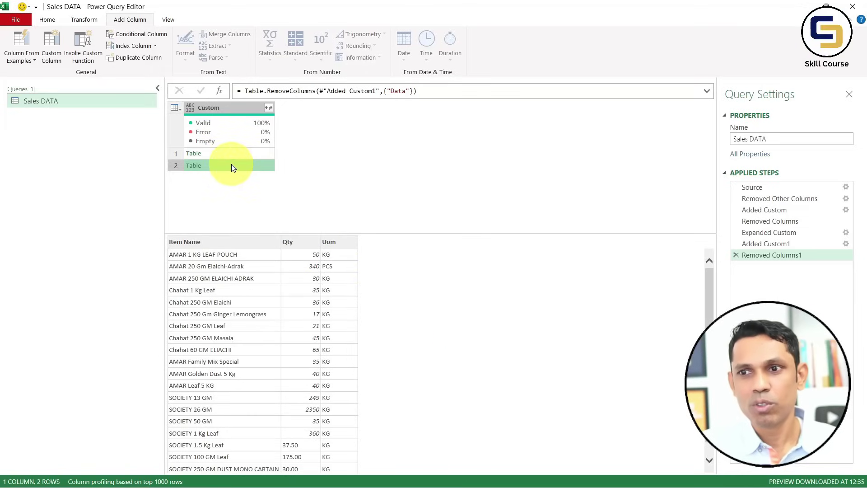
click(231, 153)
click(234, 165)
click(238, 153)
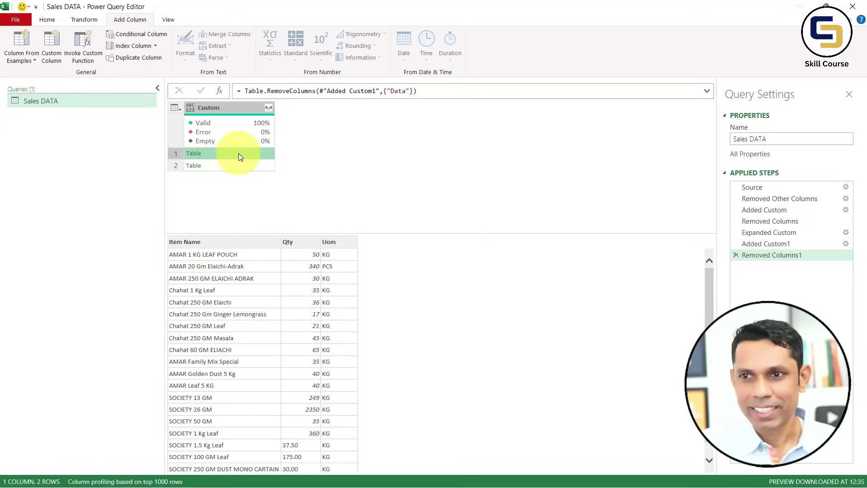
click(239, 160)
click(239, 153)
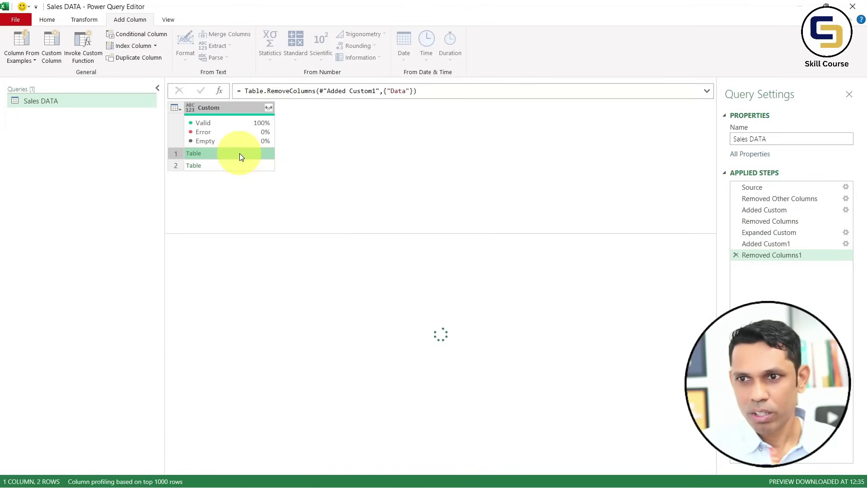
click(239, 165)
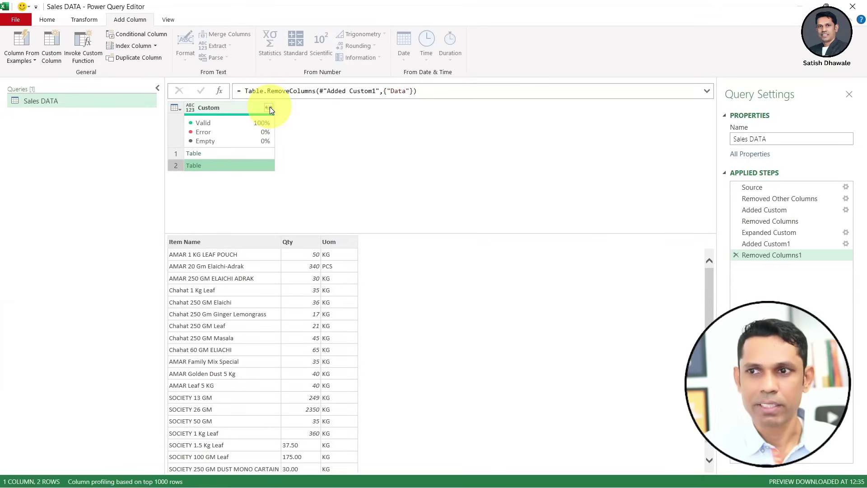
Expand the Custom column into Item Name, Qty and Uom without using the original column name as prefix.
click(269, 108)
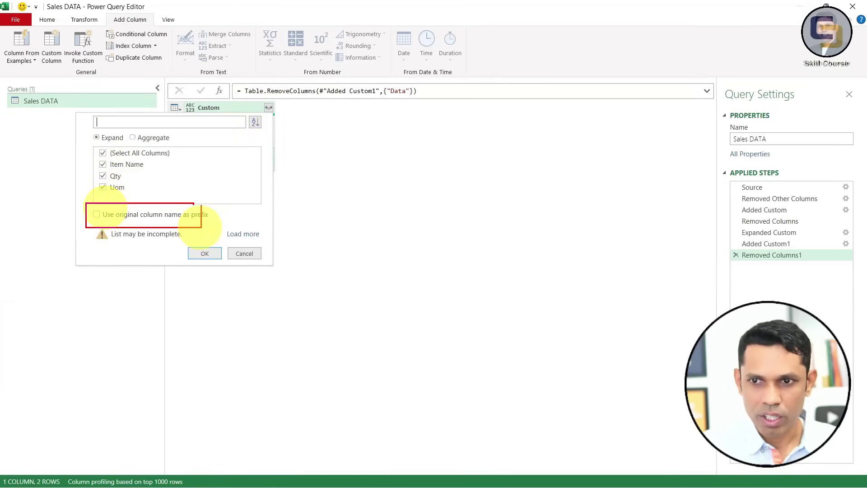
drag(88, 222, 113, 237)
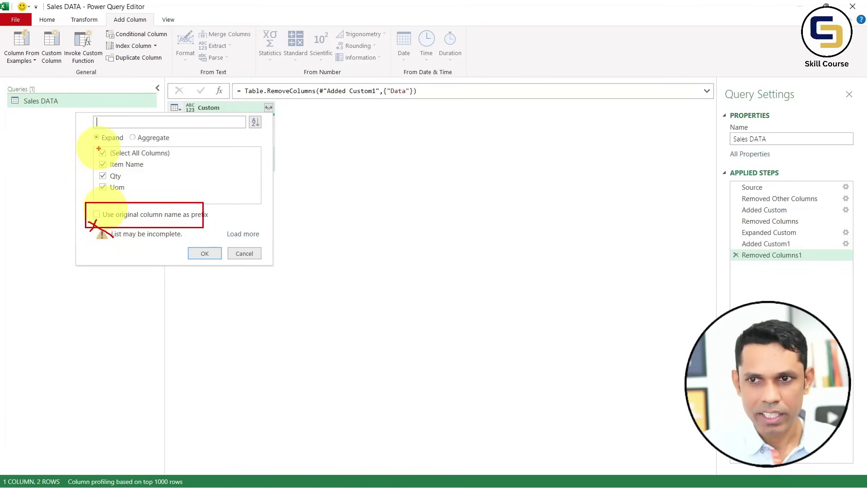
mouse_move(96, 146)
mouse_down()
mouse_move(90, 188)
mouse_move(116, 150)
mouse_move(92, 144)
mouse_up()
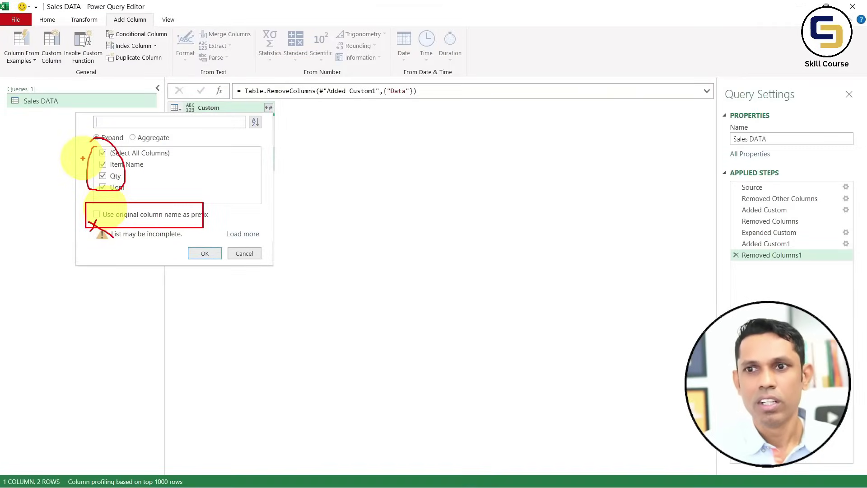
key(Escape)
click(269, 107)
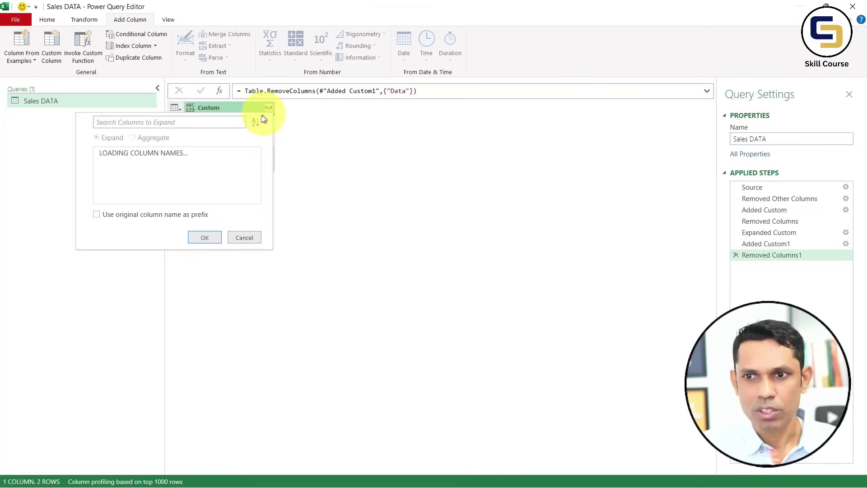
click(200, 255)
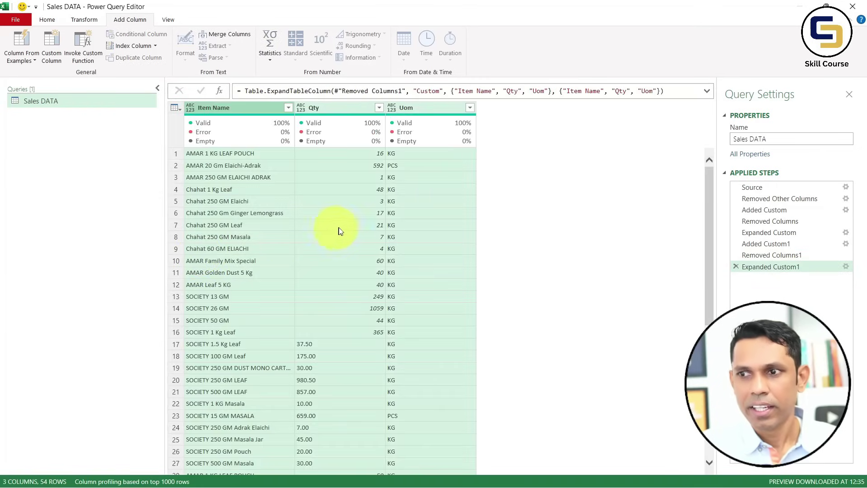
Examine the combined rows of the expanded table and the data types of the Item Name, Qty and Uom columns.
scroll(339, 226, down, 8)
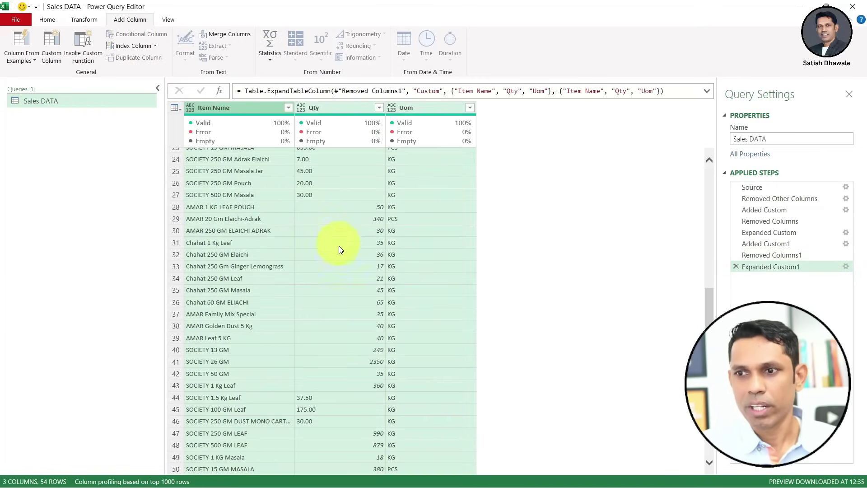
scroll(340, 252, up, 6)
click(325, 276)
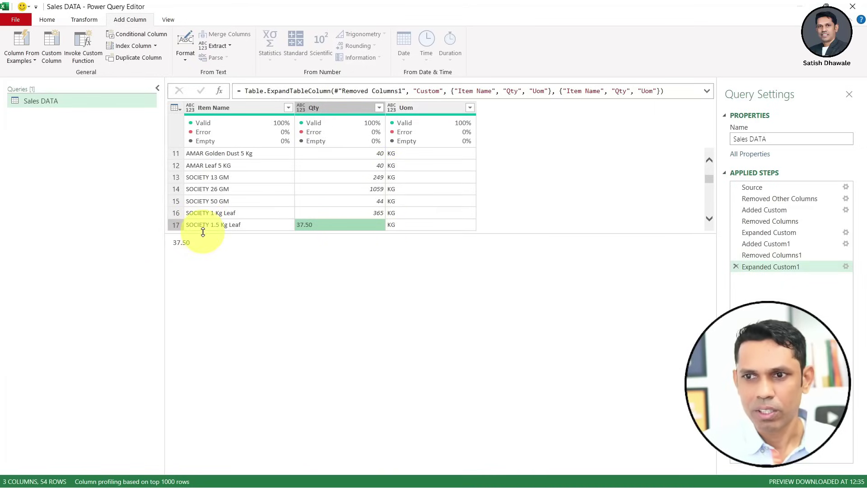
drag(203, 232, 209, 416)
scroll(230, 234, down, 7)
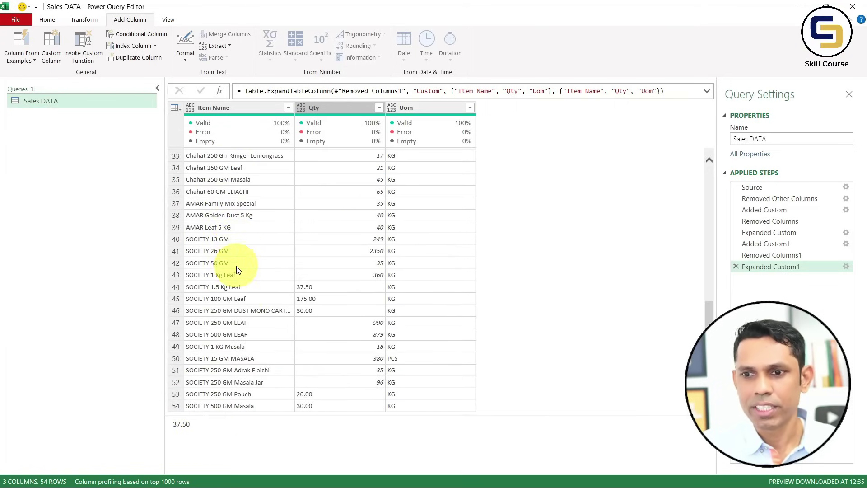
scroll(246, 277, up, 10)
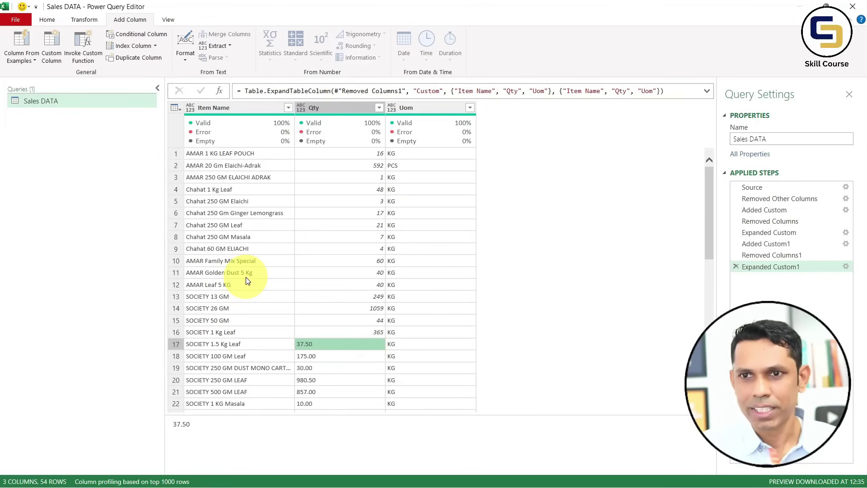
click(253, 189)
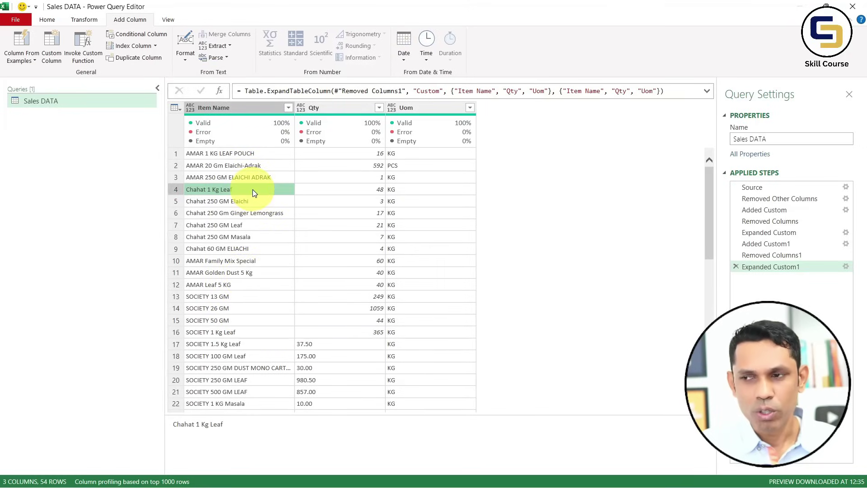
click(251, 155)
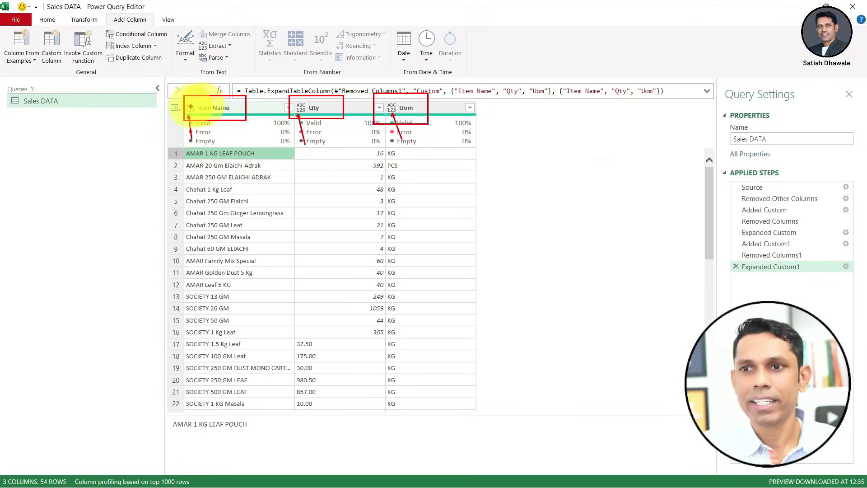
drag(196, 106, 184, 105)
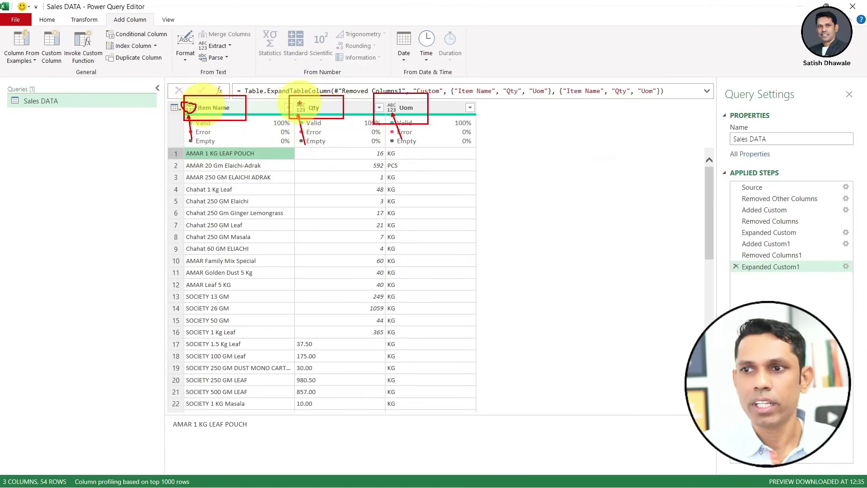
mouse_move(301, 100)
mouse_down()
mouse_move(289, 110)
mouse_move(305, 99)
mouse_move(293, 99)
mouse_up()
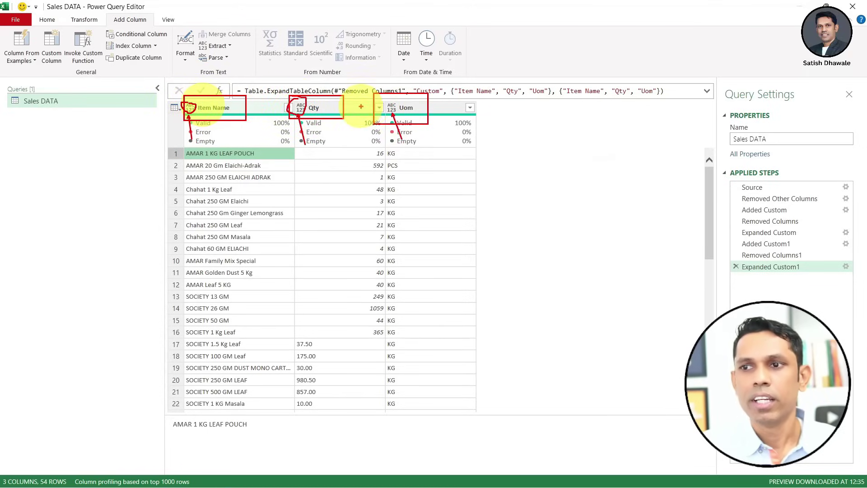
key(Escape)
Detect the data types of the Item Name, Qty and Uom columns together.
click(247, 107)
click(355, 109)
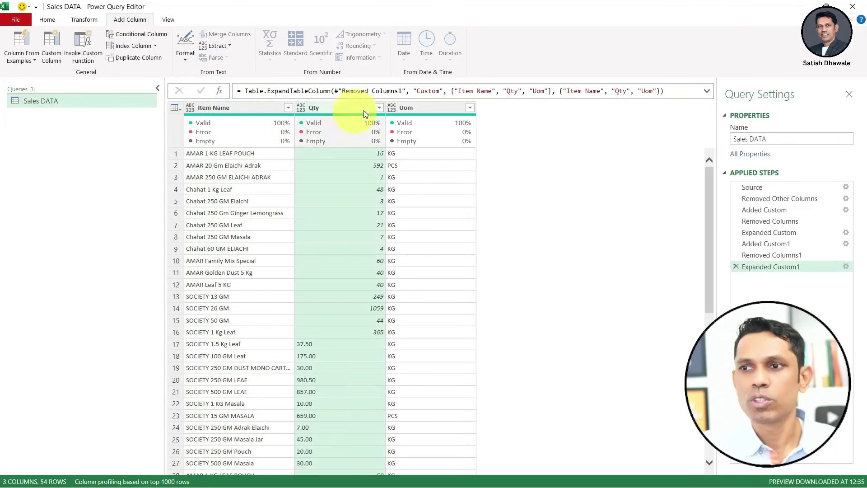
ctrl+click(413, 108)
click(254, 110)
ctrl+click(334, 105)
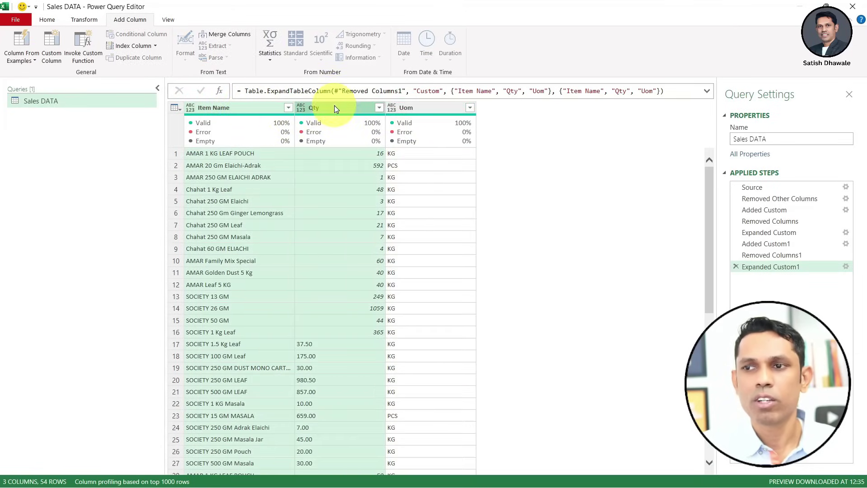
ctrl+click(420, 104)
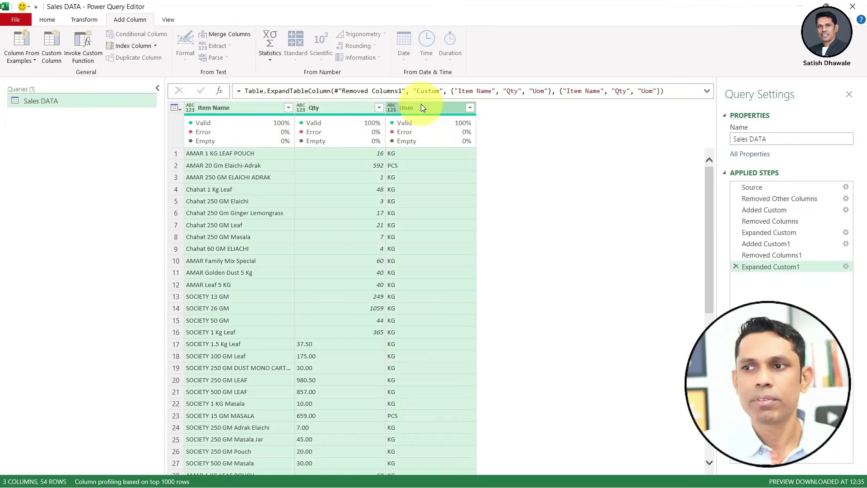
click(246, 106)
ctrl+click(335, 105)
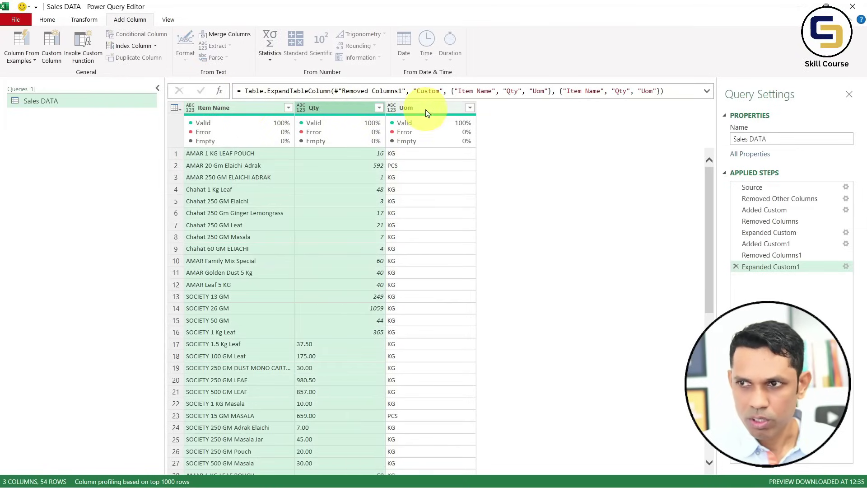
ctrl+click(425, 109)
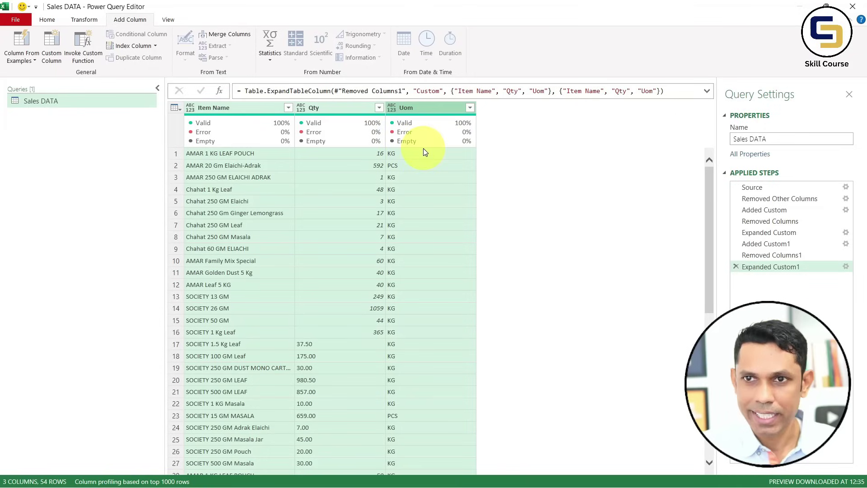
click(48, 23)
click(93, 21)
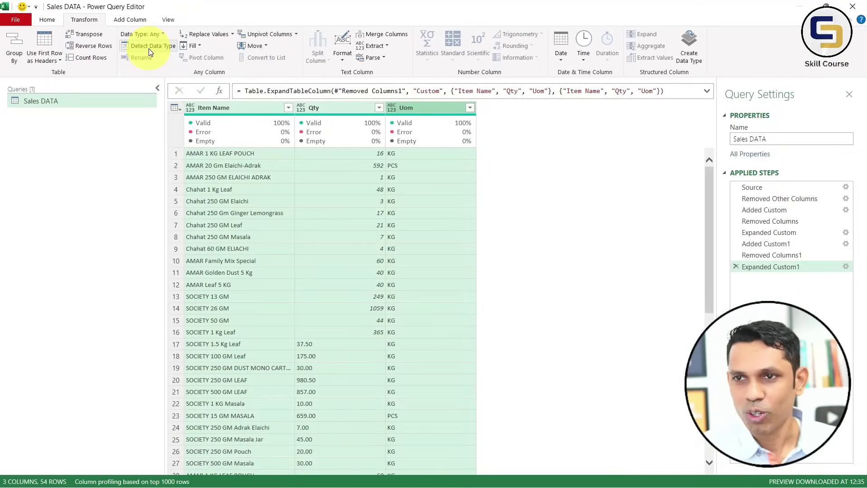
click(151, 50)
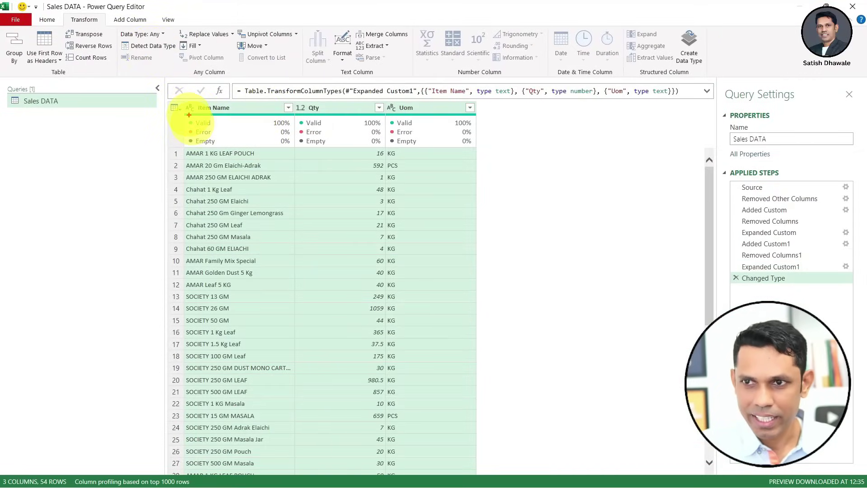
Check the data types detected for the Item Name, Qty and Uom columns.
drag(301, 114, 302, 148)
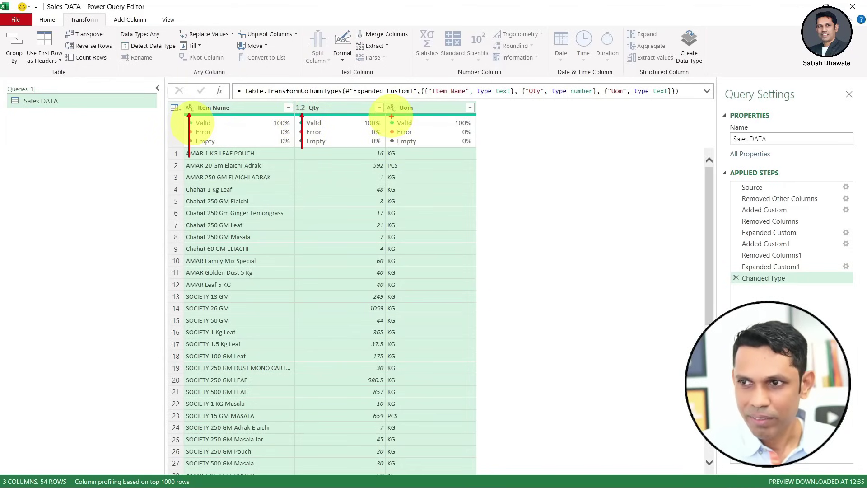
drag(391, 110, 390, 166)
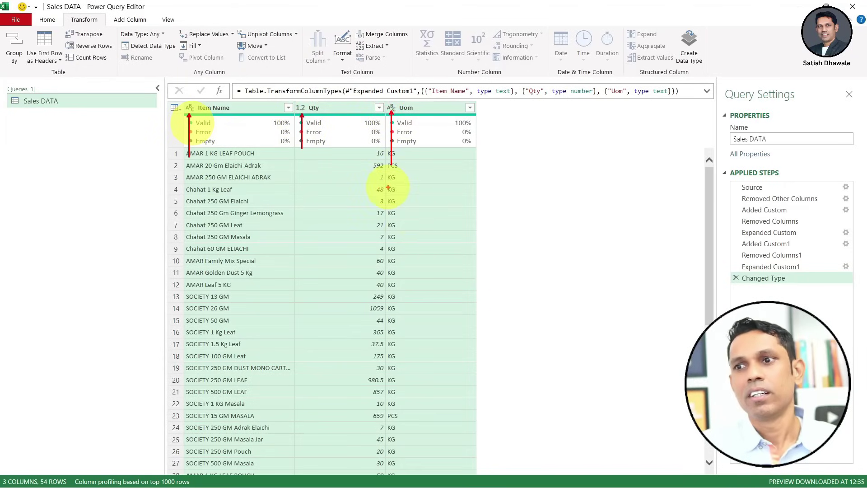
mouse_move(370, 166)
mouse_down()
mouse_move(332, 213)
mouse_move(361, 478)
mouse_move(382, 136)
mouse_move(331, 113)
mouse_up()
key(Escape)
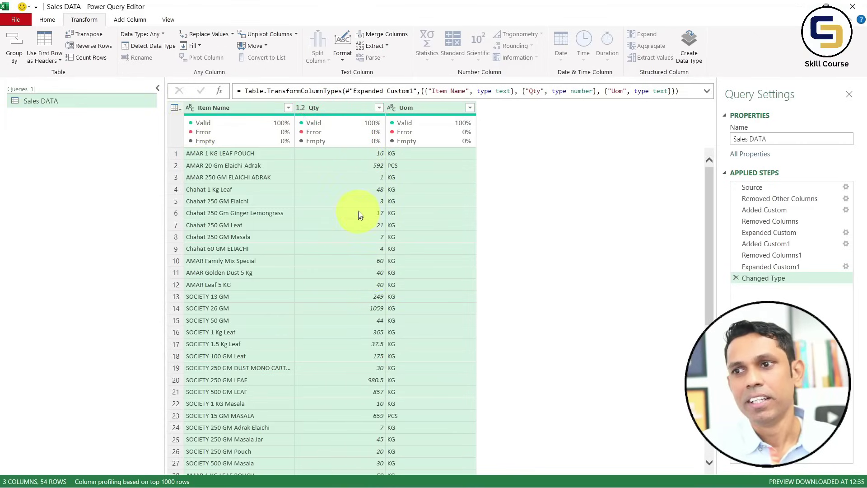
Check the quantity and unit of the AMAR 20 Gm Elaichi-Adrak row, and select the Qty column.
click(346, 155)
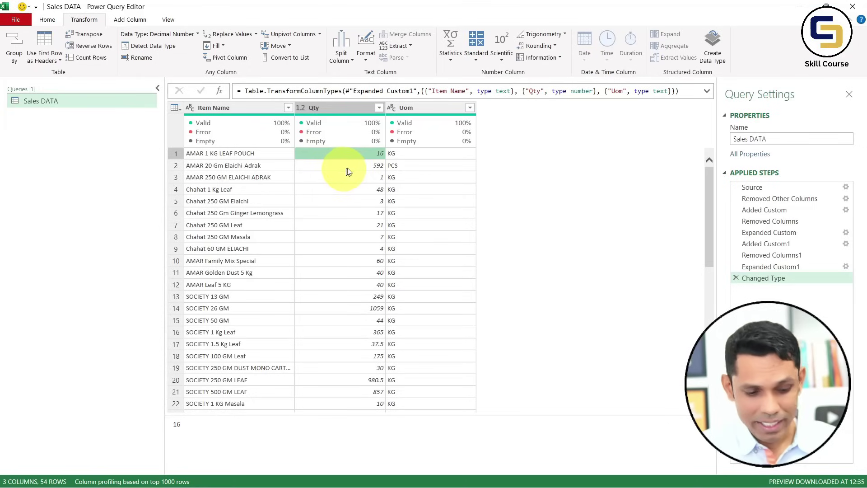
key(ctrl+2)
drag(344, 159, 445, 174)
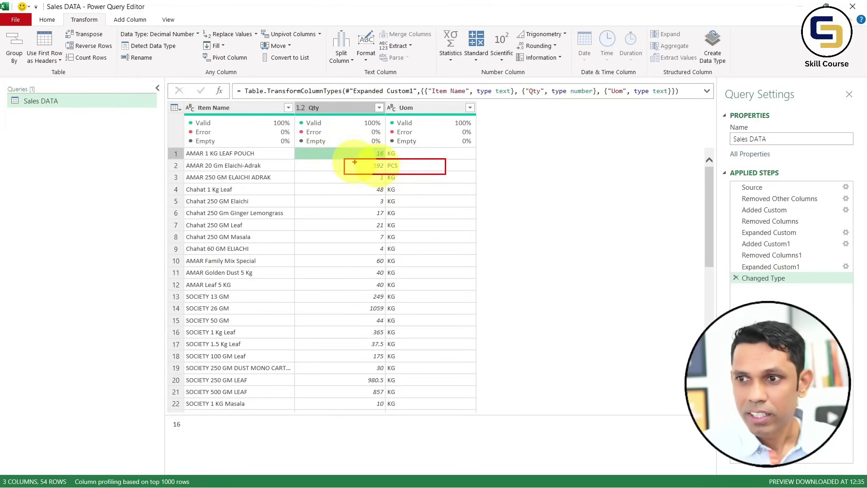
drag(354, 165, 206, 165)
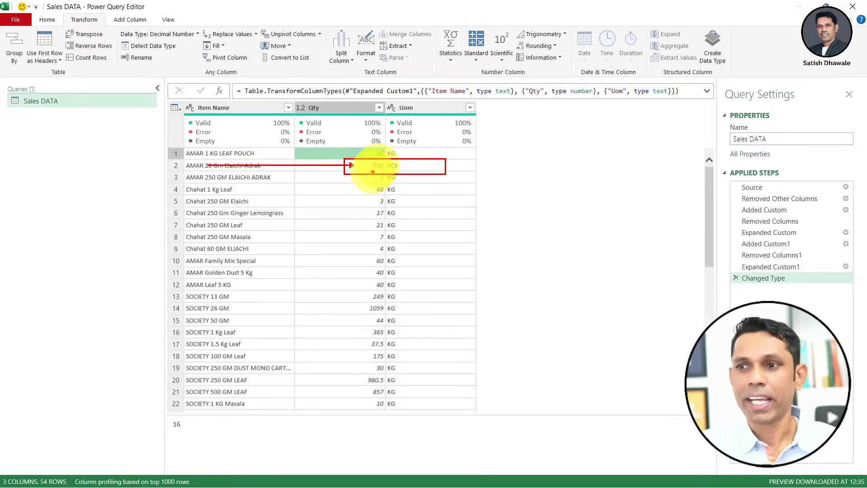
key(Escape)
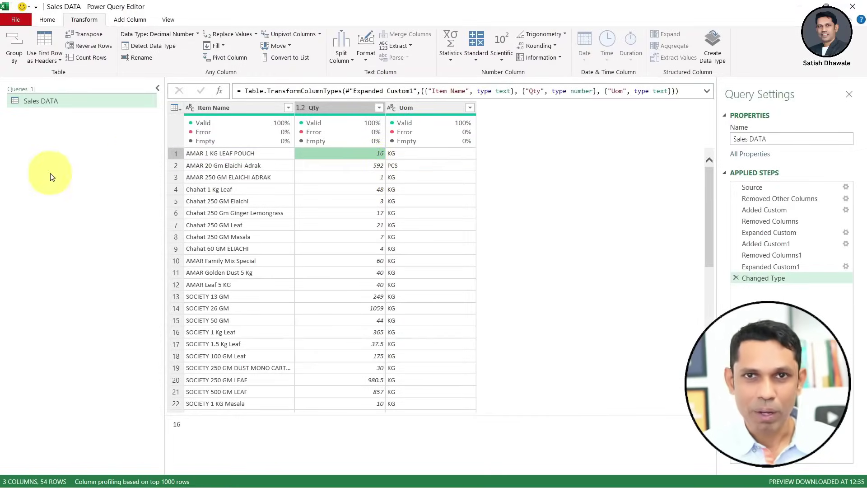
click(357, 107)
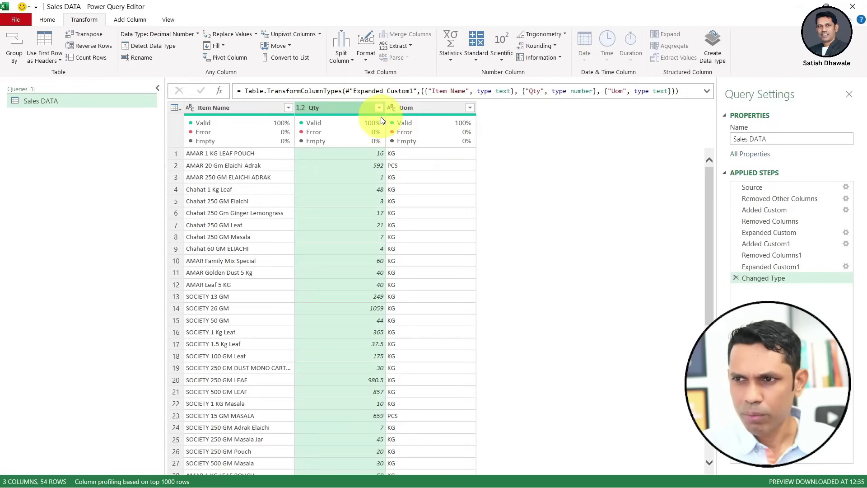
Look over the Qty and Uom columns of the combined table.
click(408, 109)
click(338, 105)
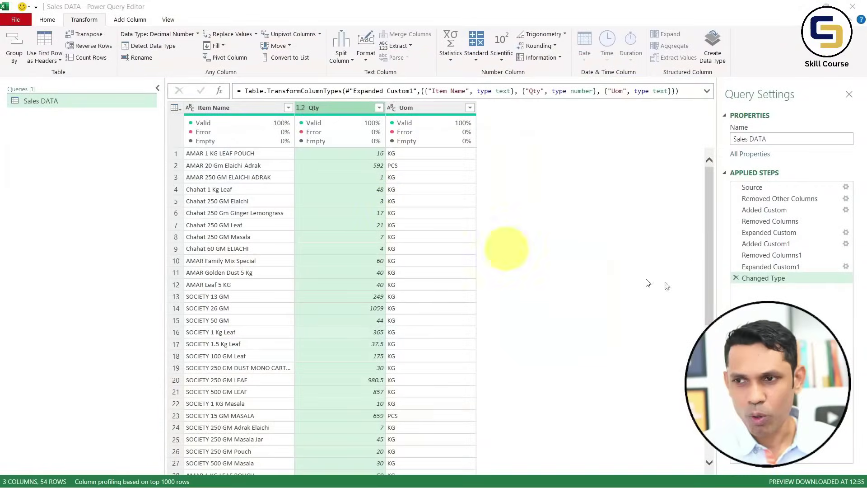
click(421, 108)
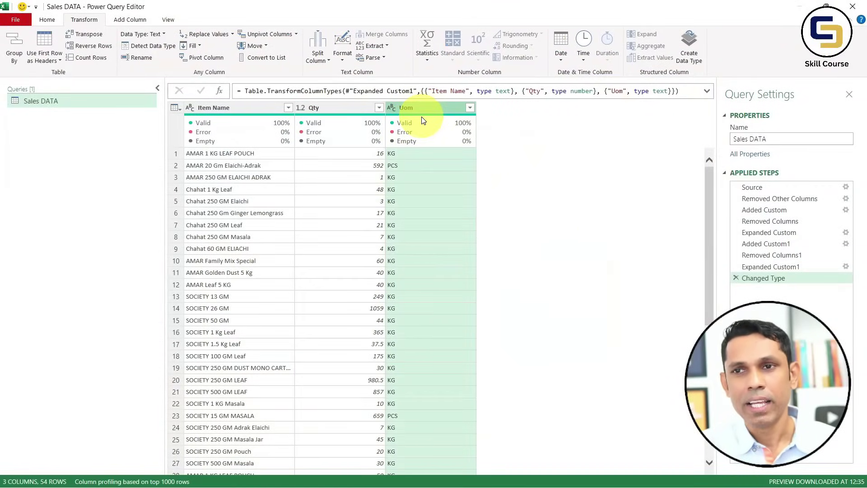
Start a new custom column and name it Quantity.
click(130, 19)
click(53, 45)
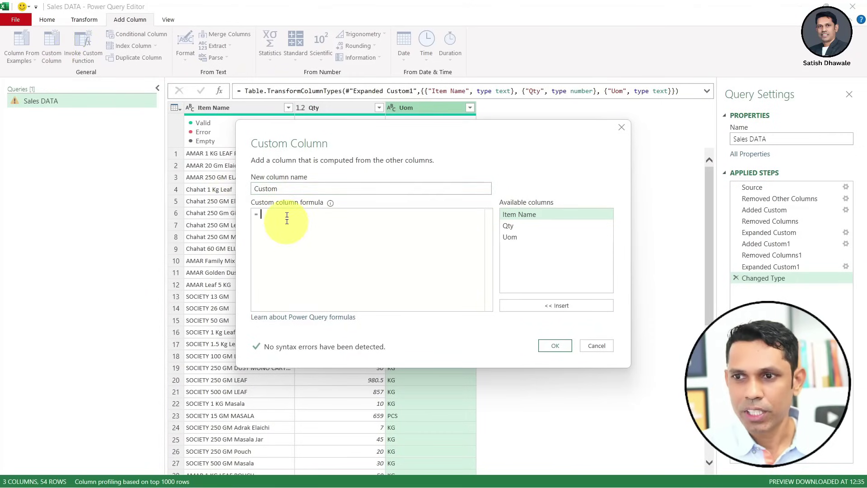
double_click(262, 190)
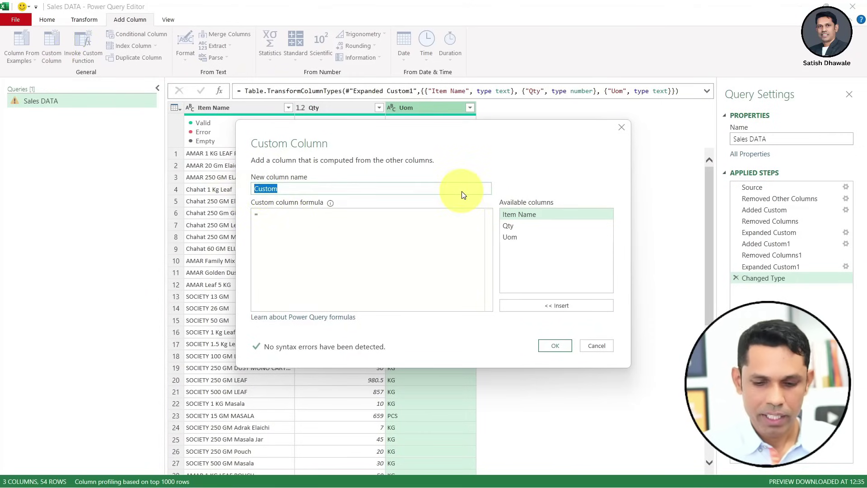
text(New Qty)
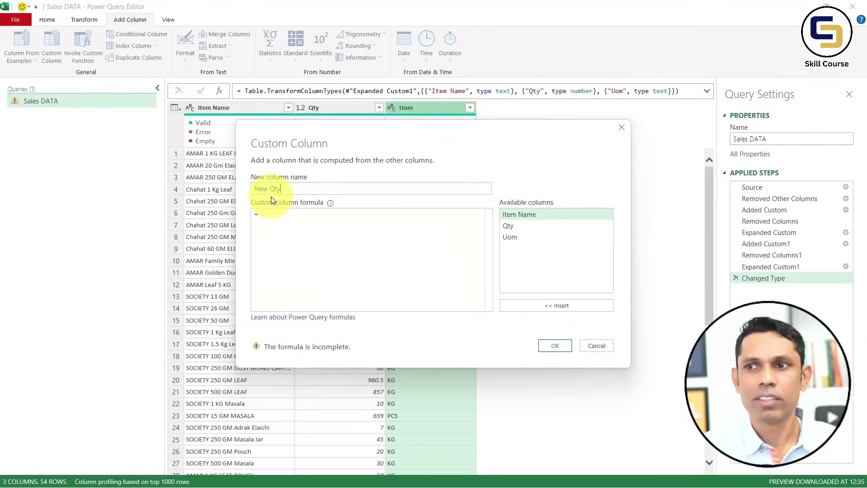
triple_click(277, 190)
text(Quantit)
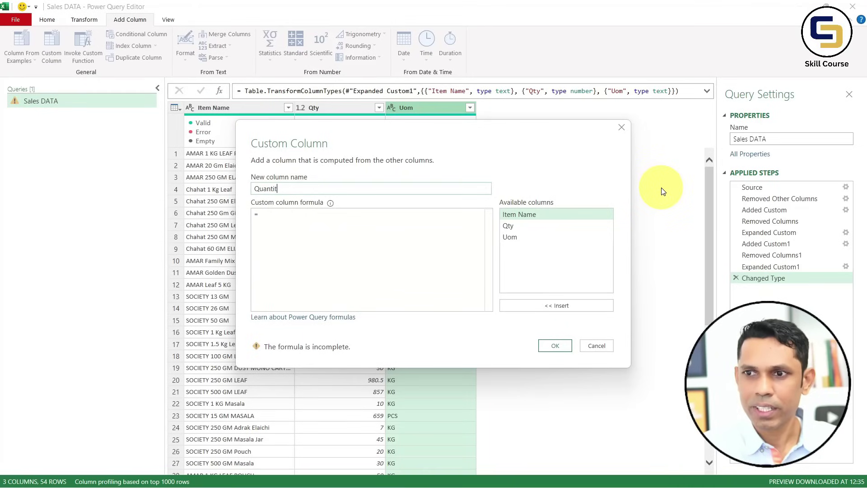
text(y)
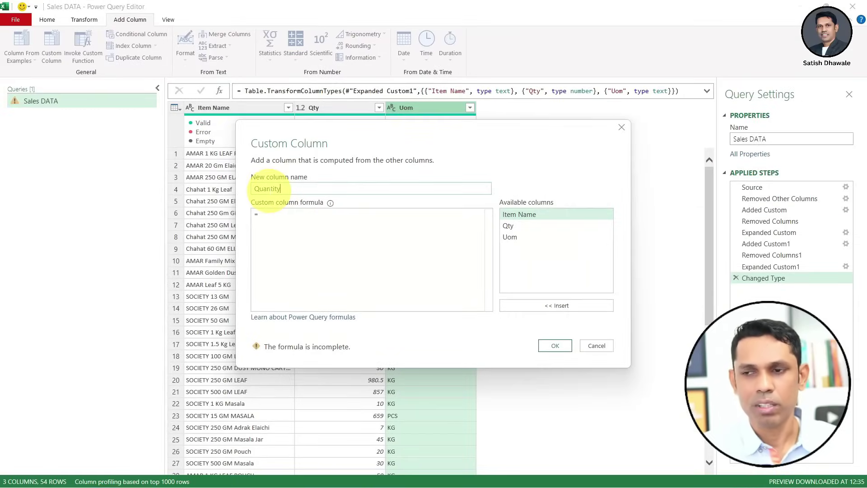
Begin the Quantity formula with the condition if [Item Name]="AMAR 20 Gm Elaichi-Adrak", keeping the table's first rows uncovered.
click(266, 227)
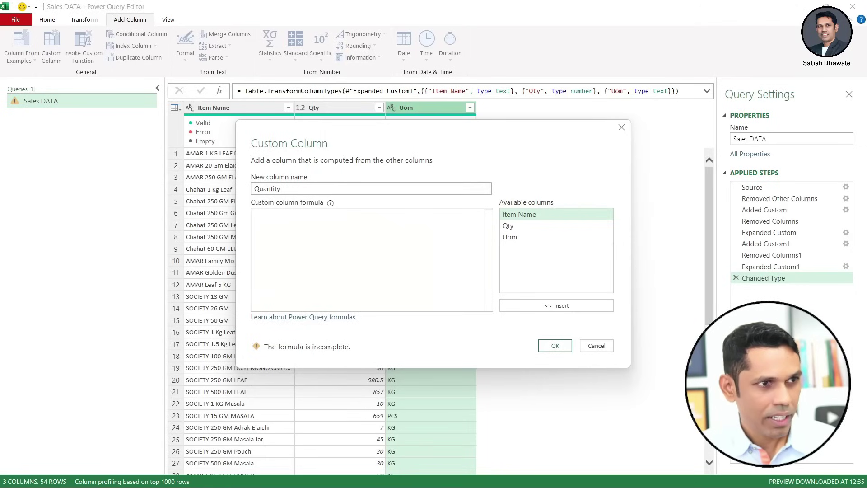
drag(307, 143, 290, 207)
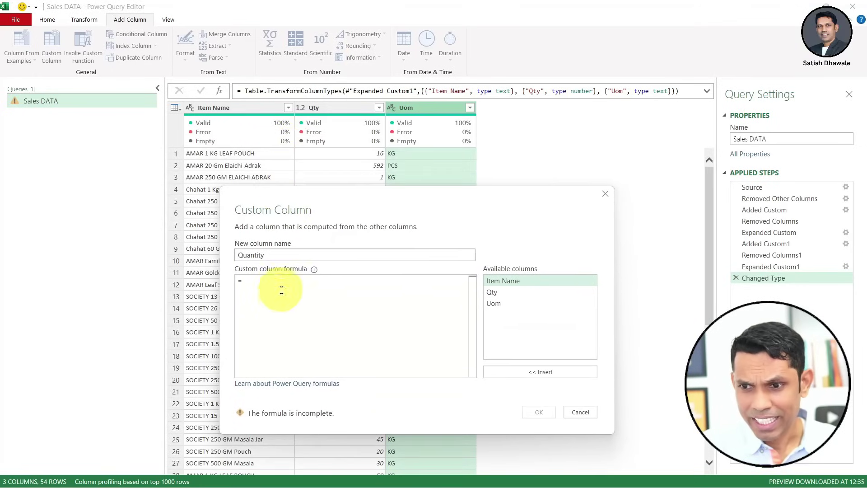
click(264, 288)
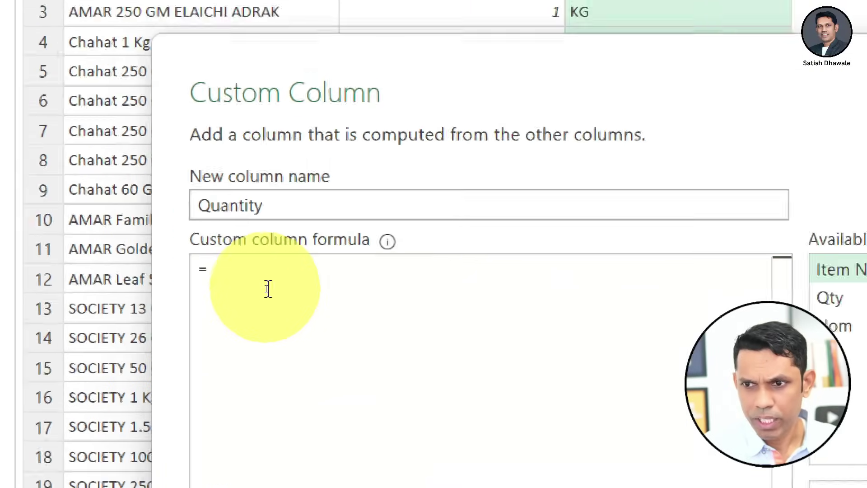
text(if)
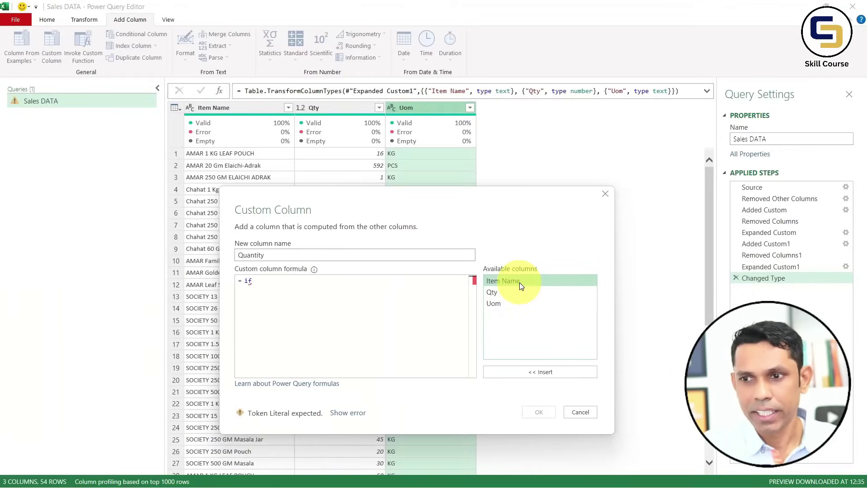
double_click(523, 289)
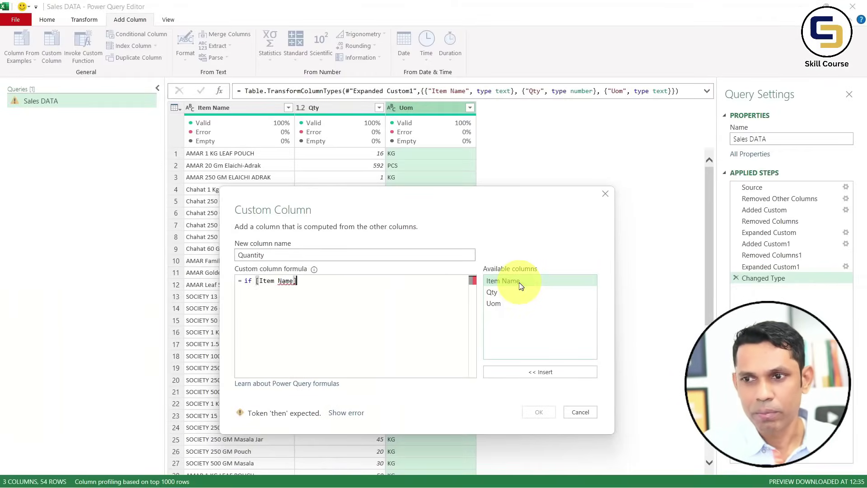
text(=)
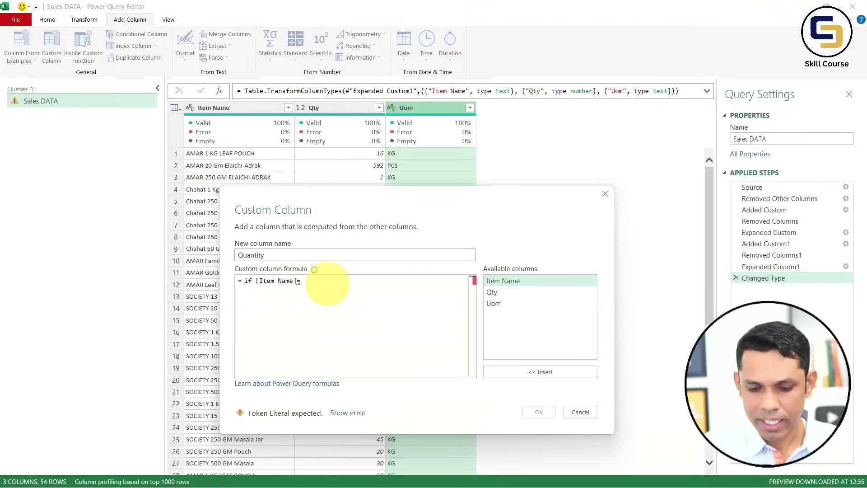
text(")
text(AMAR 20 Gm Elaichi-Adrak)
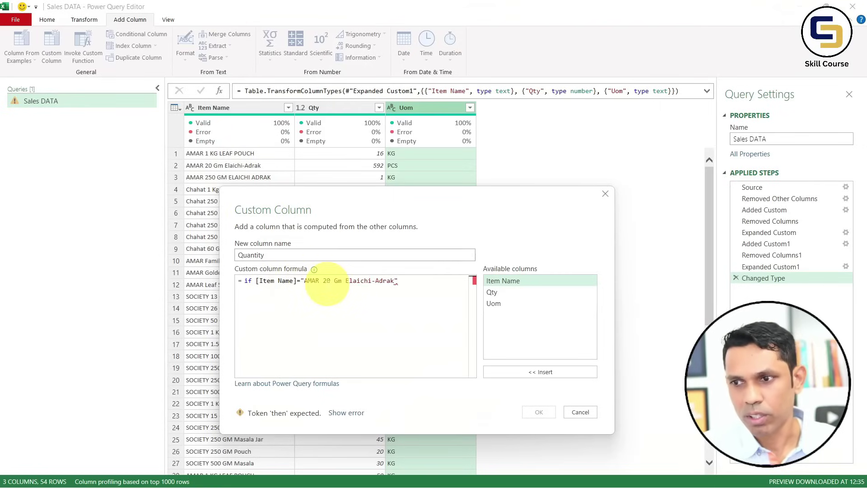
key(ctrl+2)
drag(354, 291, 356, 344)
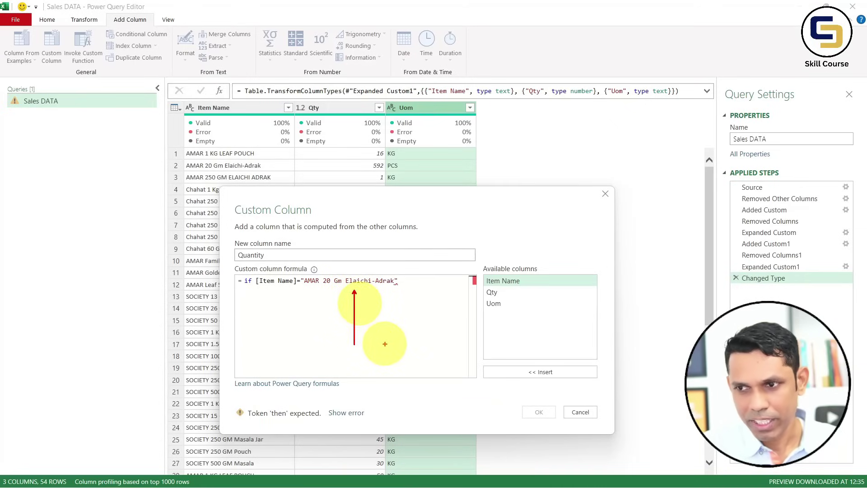
mouse_move(294, 269)
mouse_down()
mouse_move(358, 312)
mouse_move(411, 297)
mouse_up()
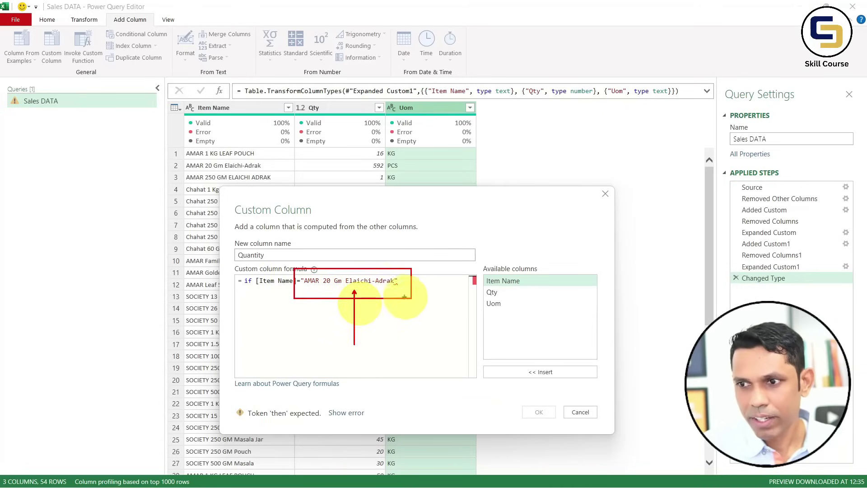
mouse_move(183, 161)
mouse_down()
mouse_move(288, 171)
mouse_move(247, 175)
mouse_up()
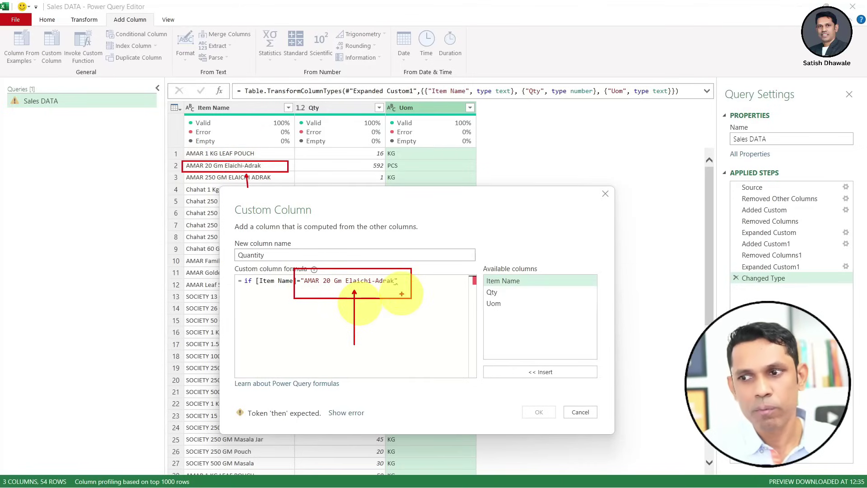
key(Escape)
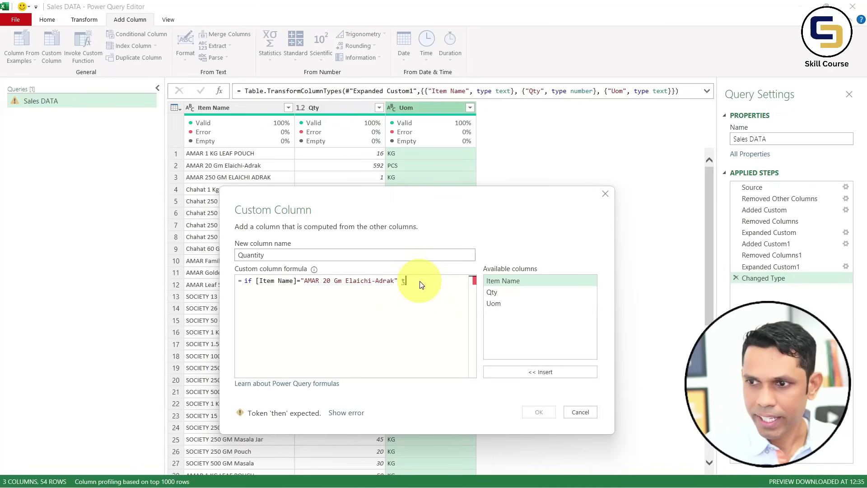
Make the first condition return [Qty]/48 with a then clause, and begin an else if branch.
text(hen)
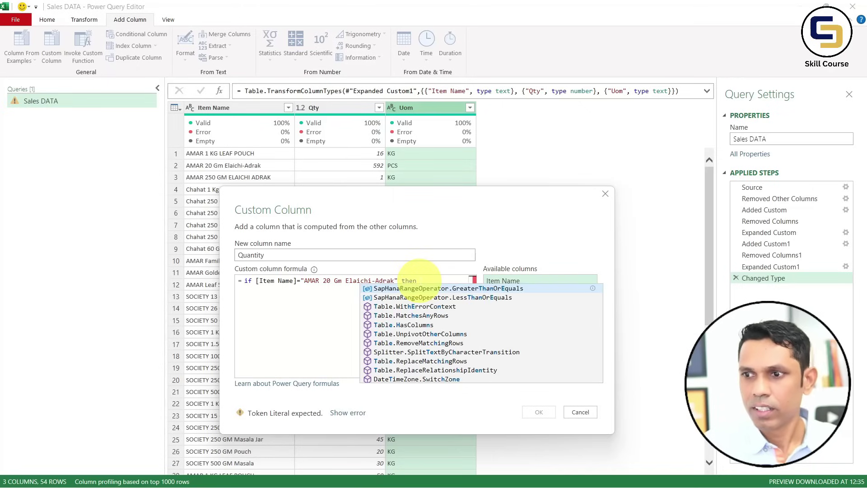
click(536, 241)
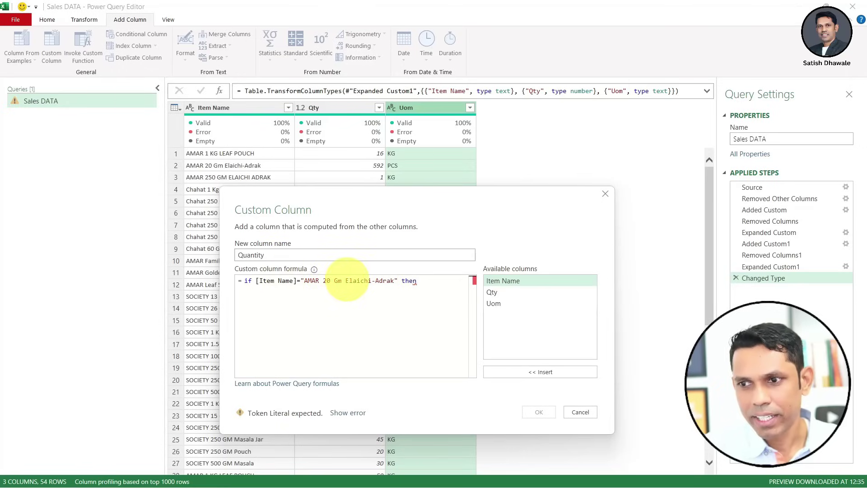
double_click(497, 292)
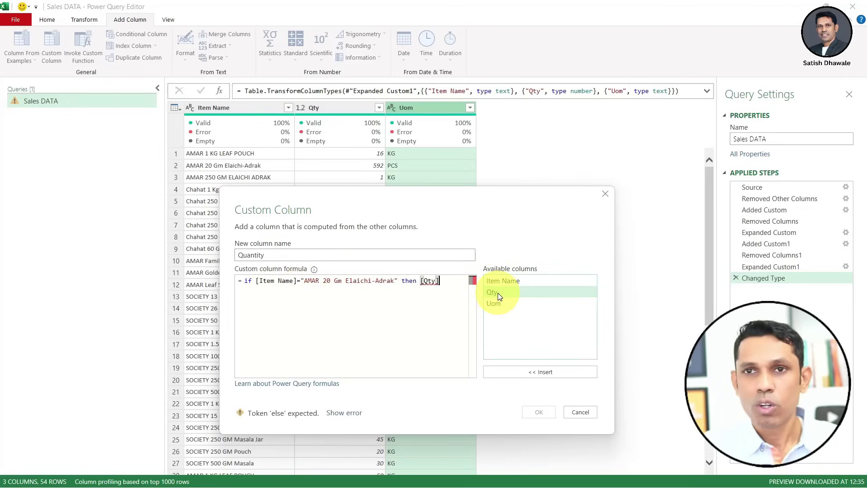
text(/)
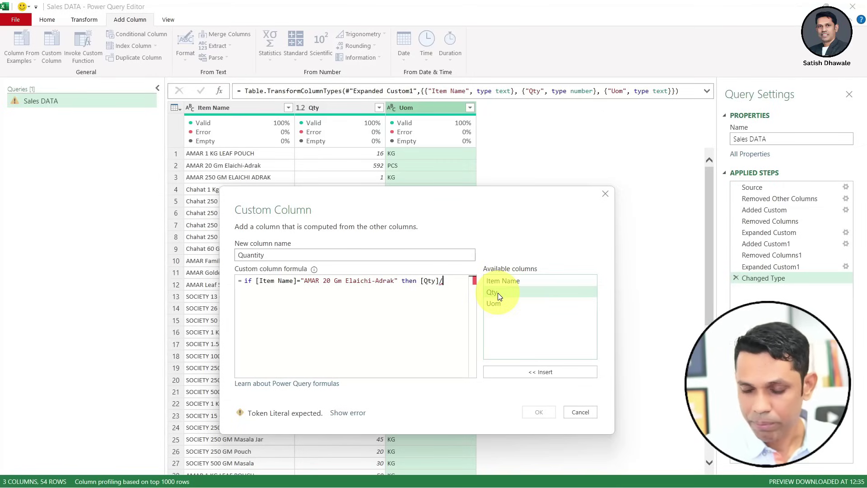
text(48)
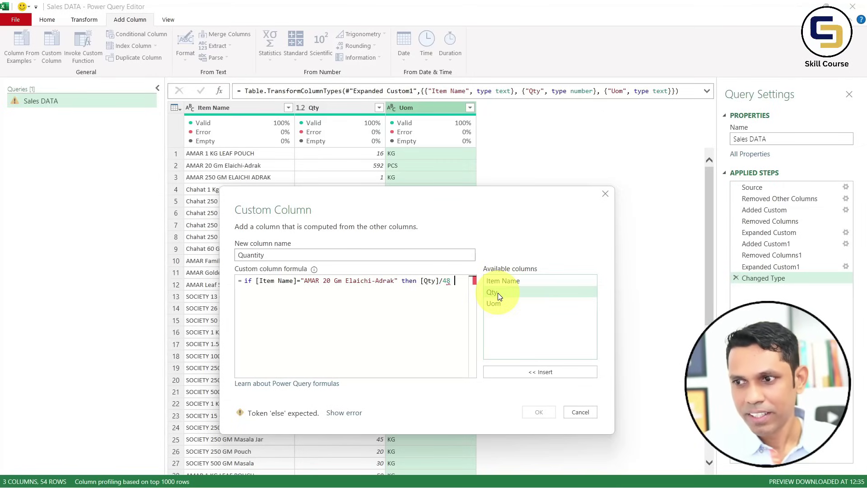
text( el)
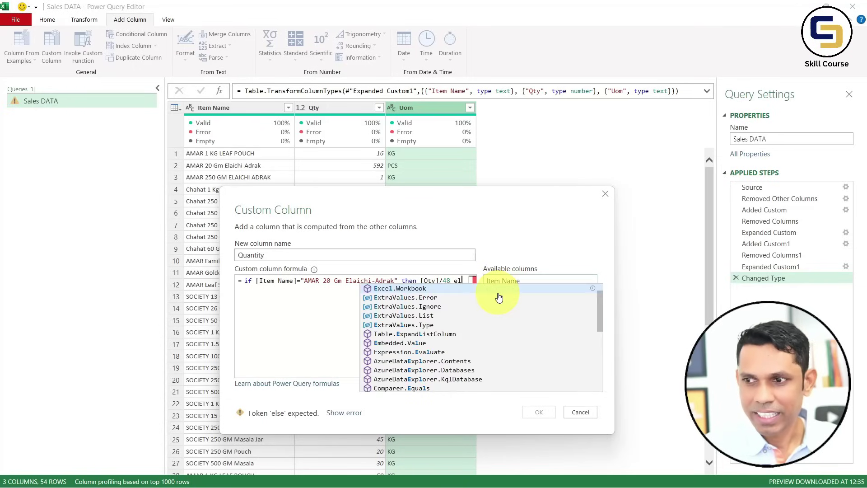
text(se)
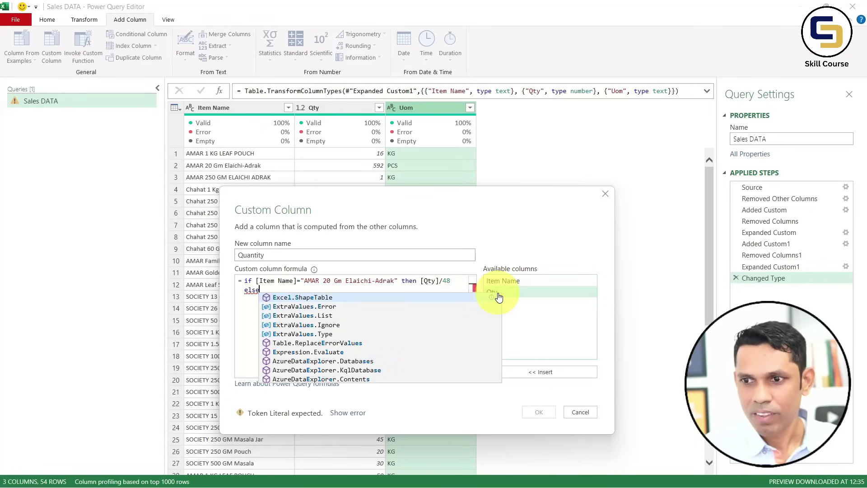
text( if)
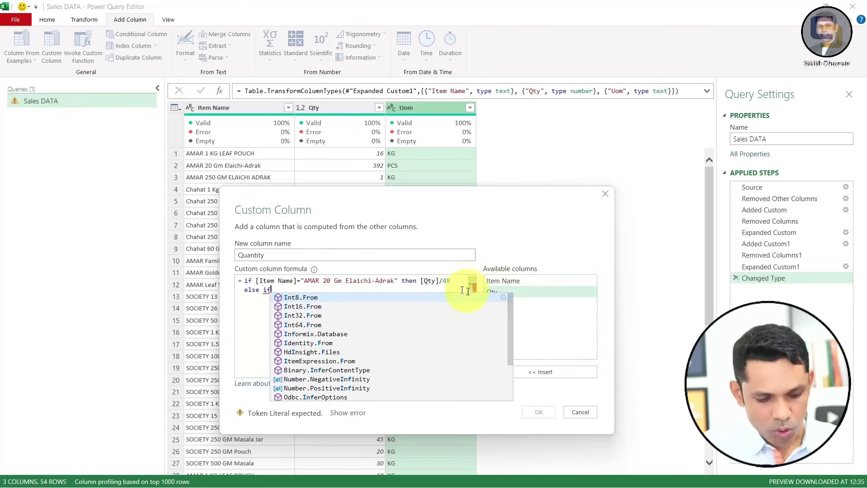
drag(249, 296, 238, 357)
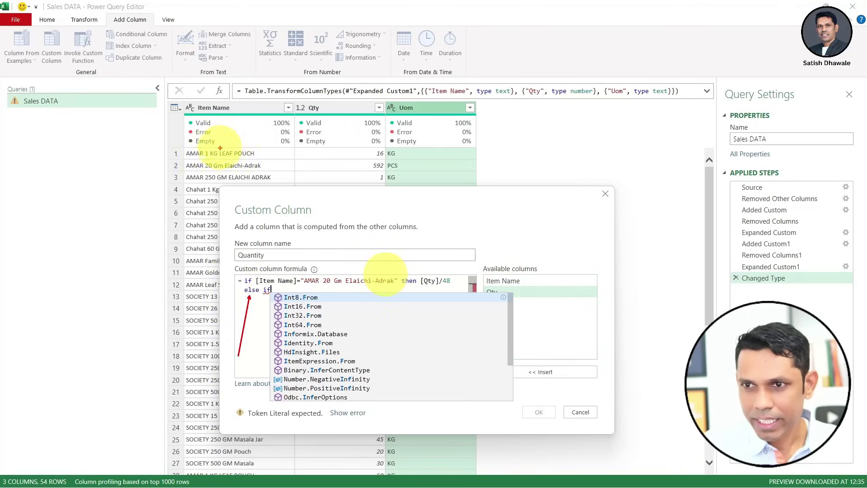
mouse_move(219, 150)
mouse_down()
mouse_move(251, 178)
mouse_move(179, 148)
mouse_up()
drag(400, 111, 350, 152)
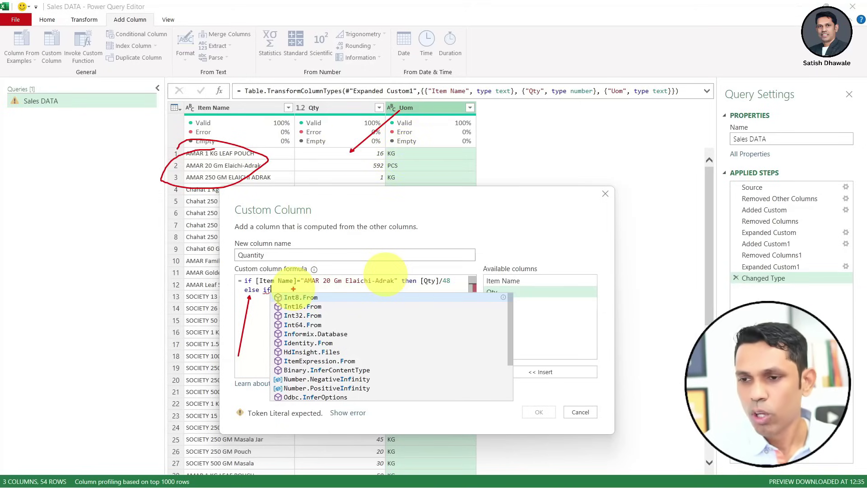
drag(272, 289, 264, 329)
key(Escape)
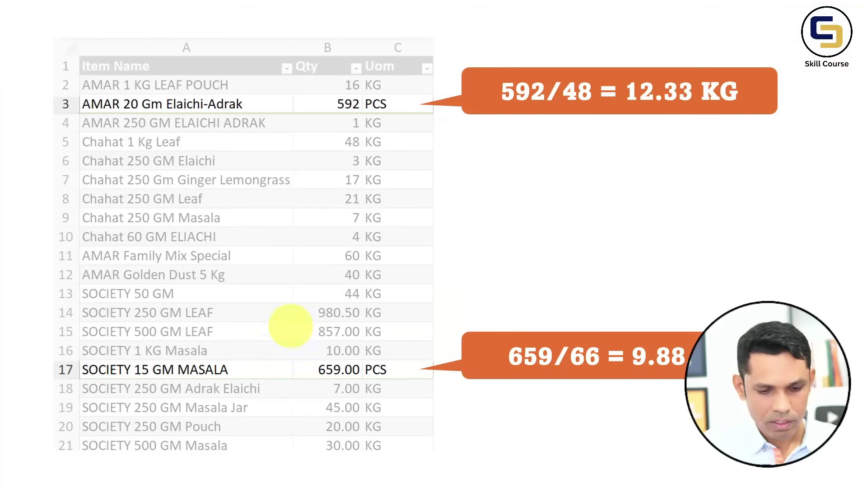
drag(45, 355, 429, 387)
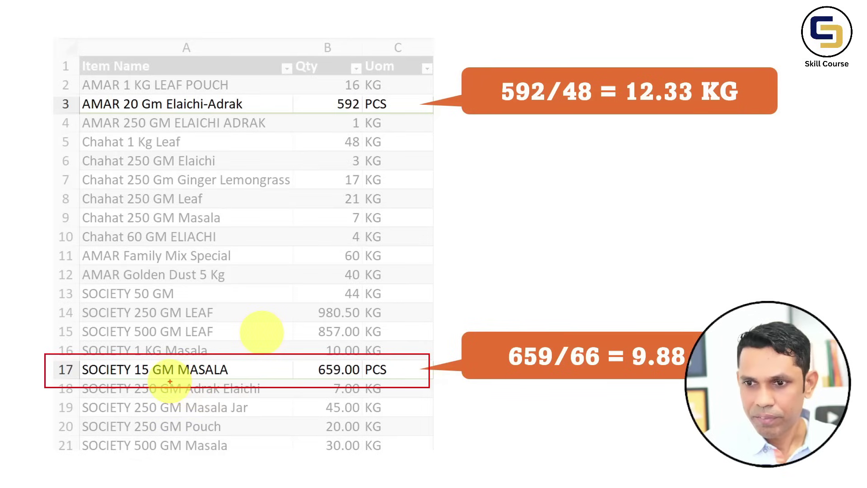
drag(170, 382, 169, 412)
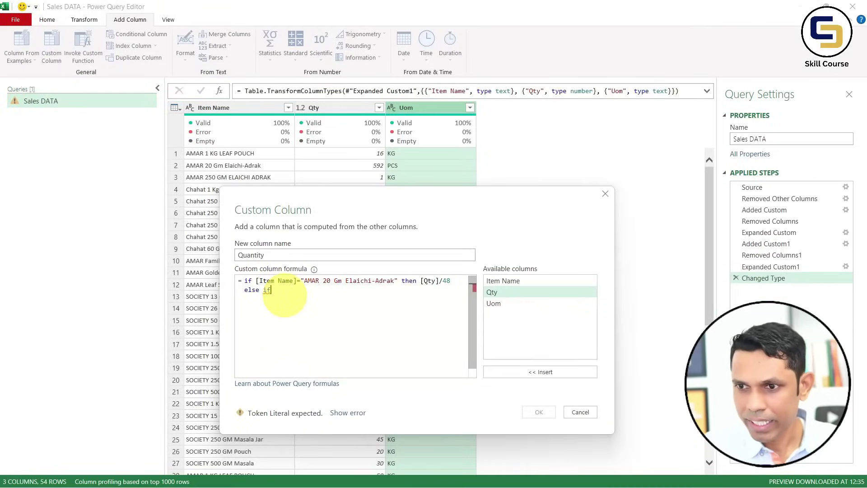
Complete the else if condition of the Quantity formula as [Item Name]="SOCIETY 15 GM MASALA", with a space after if.
double_click(496, 281)
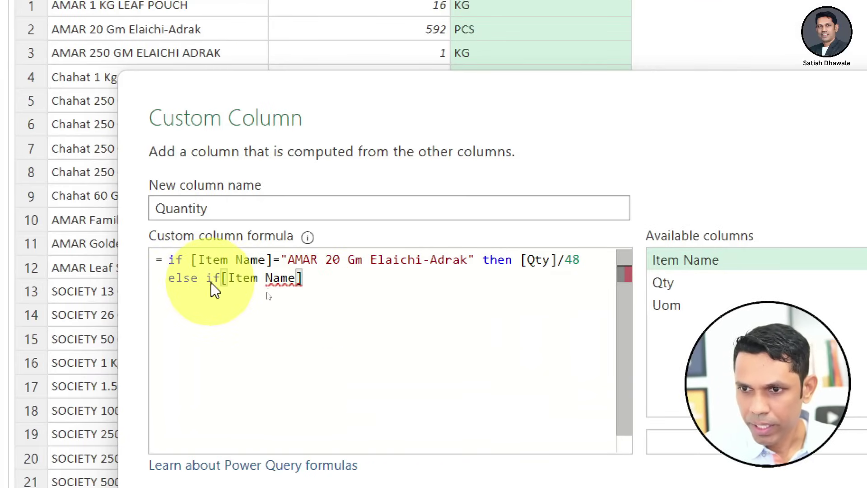
click(223, 278)
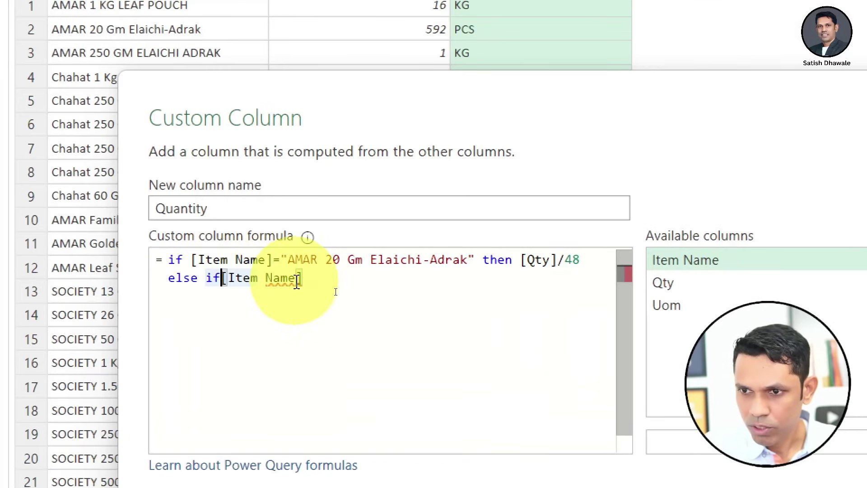
click(349, 277)
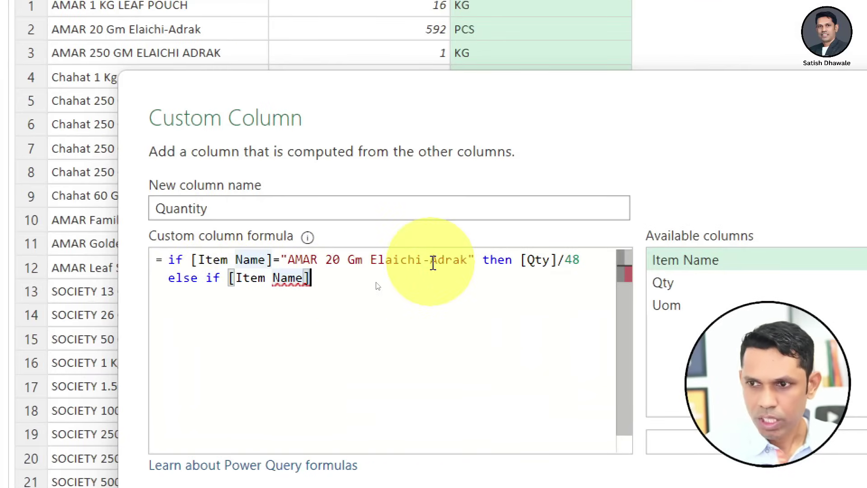
text(=)
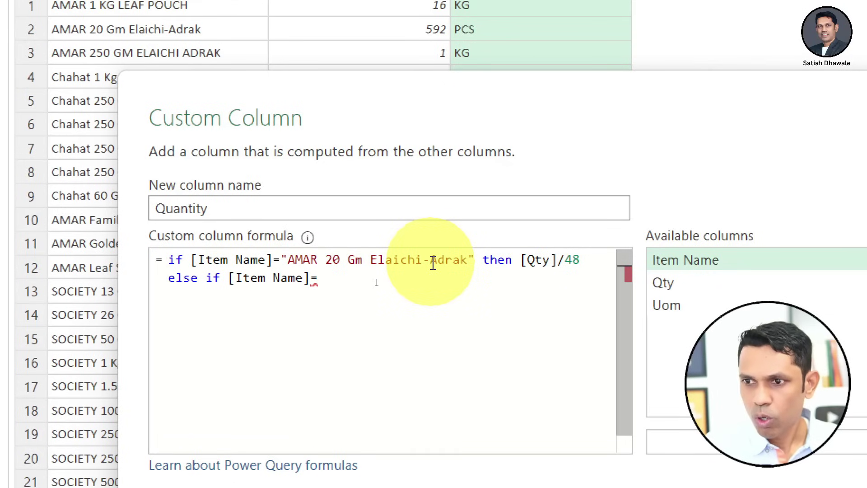
text("SOCIETY 15 GM MASALA")
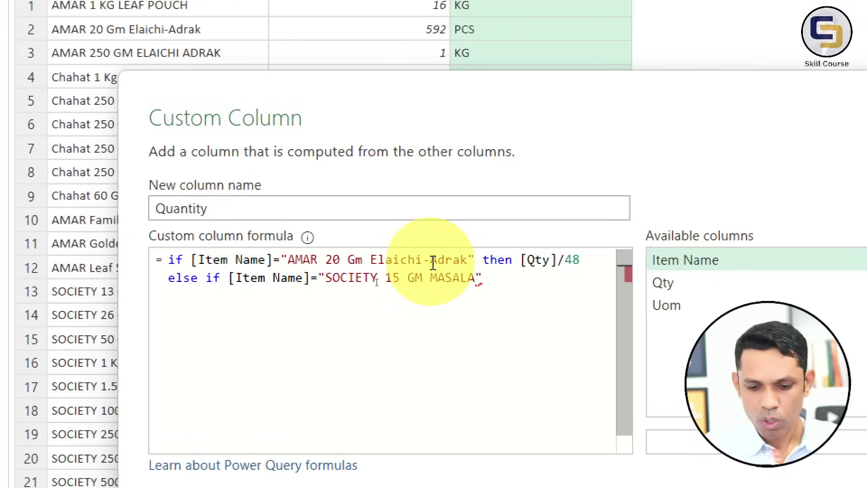
Make the second condition return [Qty]/66 and end the formula with else [Qty] for all other items.
text(then)
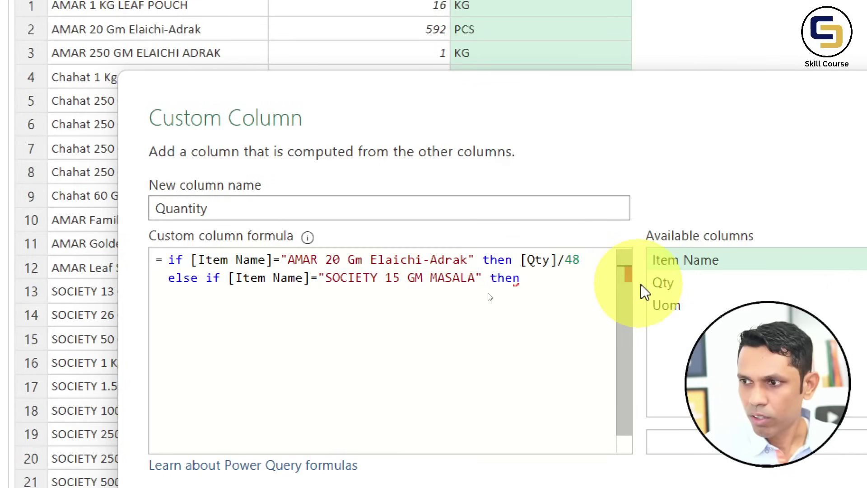
double_click(660, 284)
text(/)
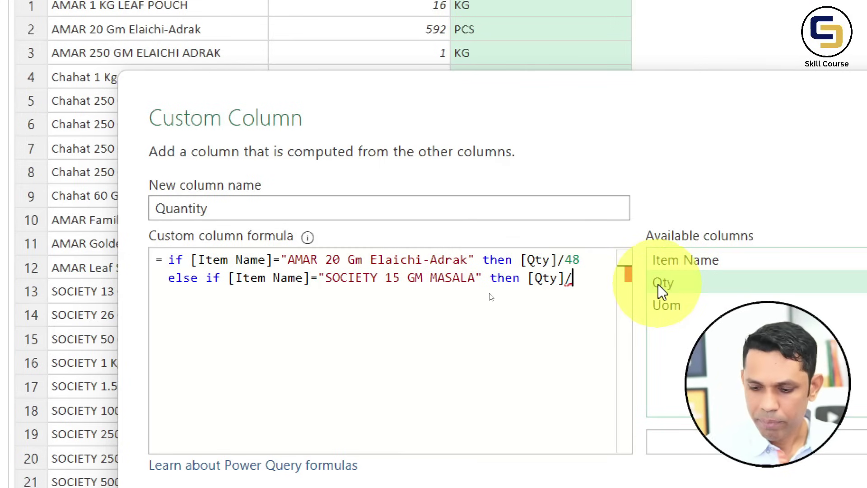
text(66 else)
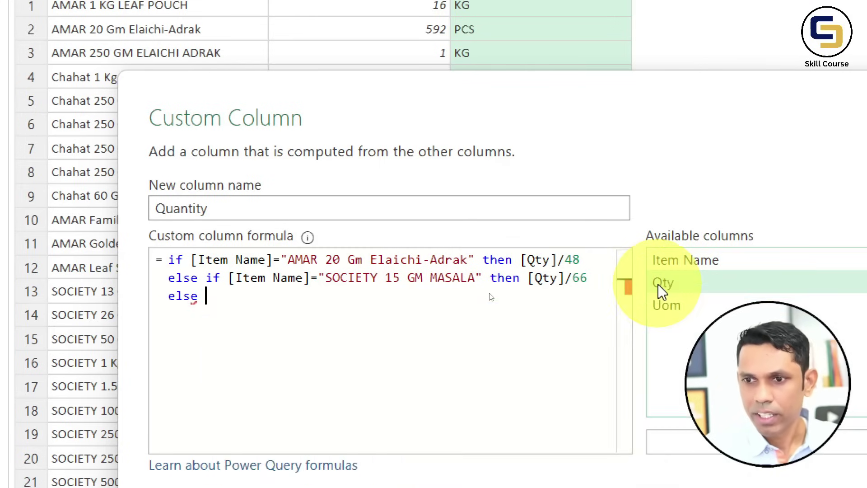
double_click(662, 283)
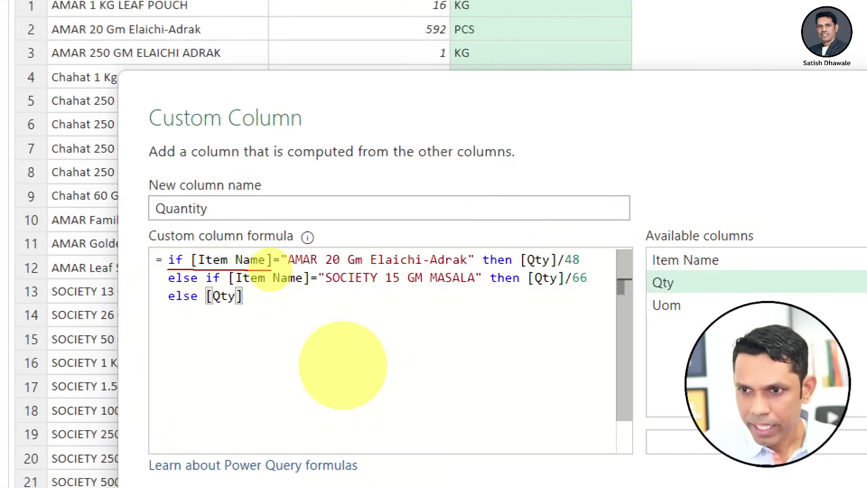
mouse_move(694, 249)
mouse_down()
mouse_move(677, 271)
mouse_move(696, 246)
mouse_up()
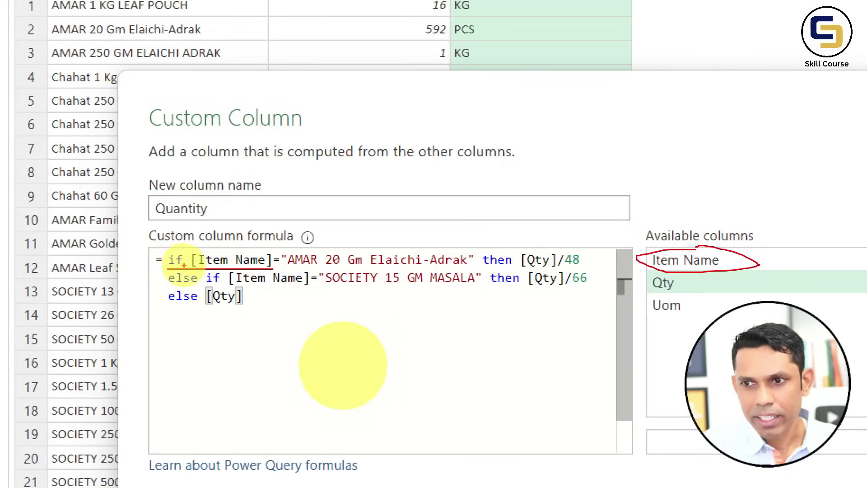
drag(274, 270, 475, 269)
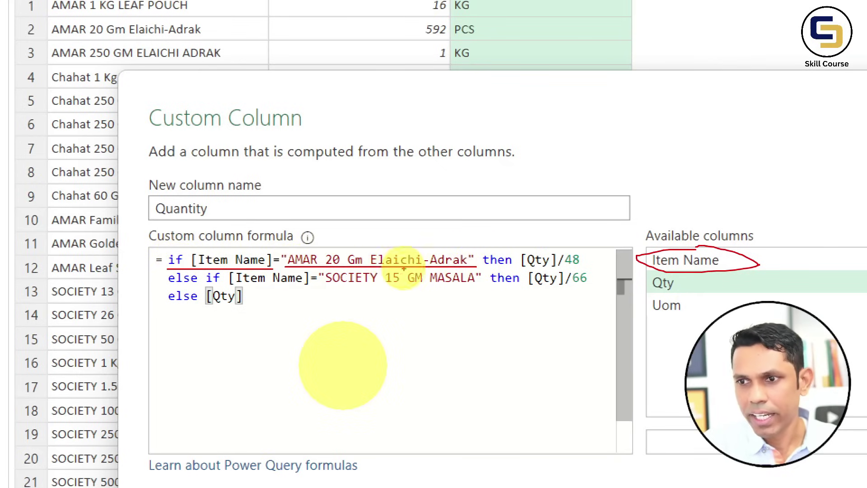
drag(380, 210, 381, 253)
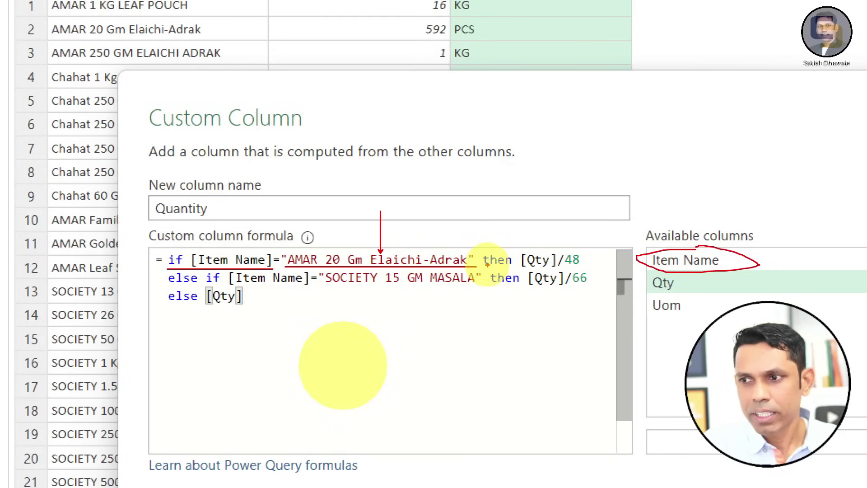
drag(483, 266, 534, 267)
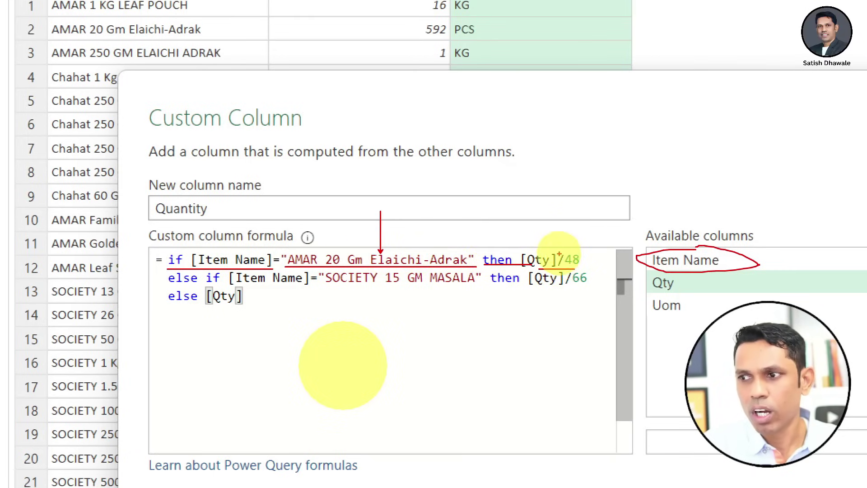
drag(559, 254, 585, 223)
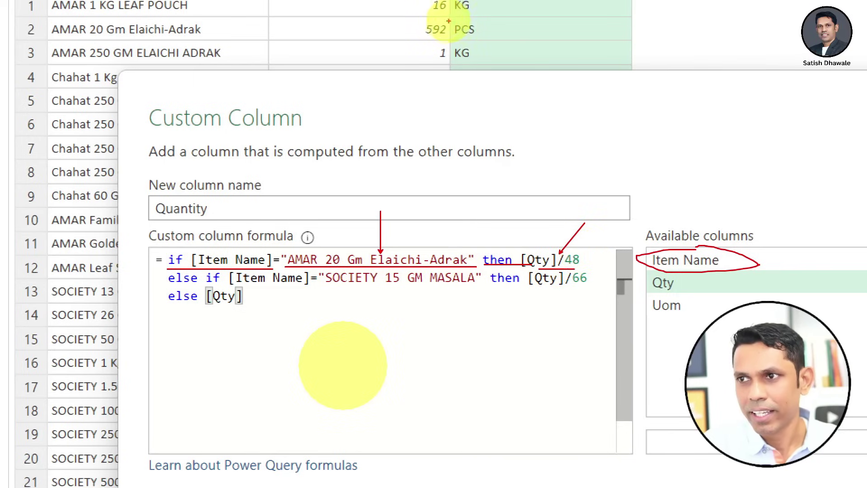
mouse_move(445, 20)
mouse_down()
mouse_move(406, 45)
mouse_move(433, 19)
mouse_move(396, 75)
mouse_up()
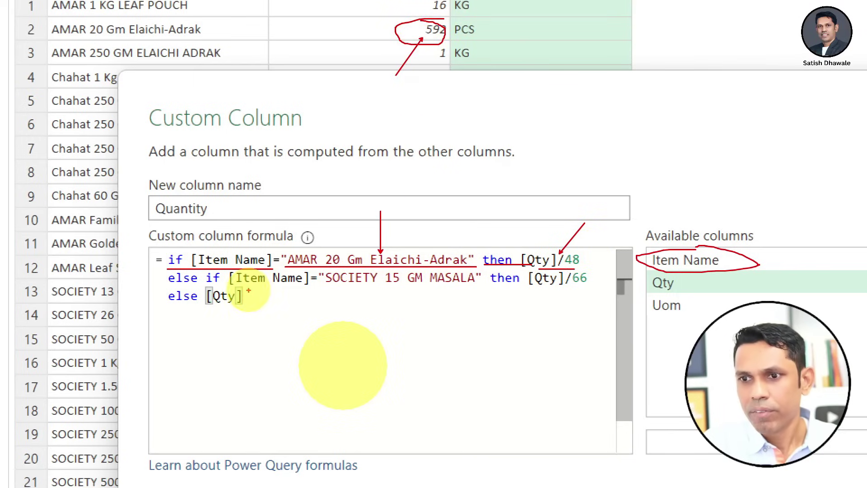
drag(169, 282, 206, 280)
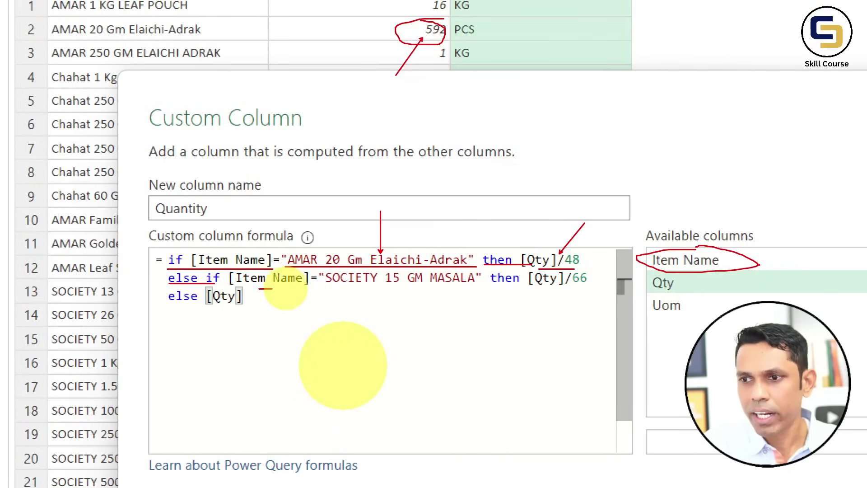
drag(259, 288, 479, 288)
drag(390, 312, 390, 289)
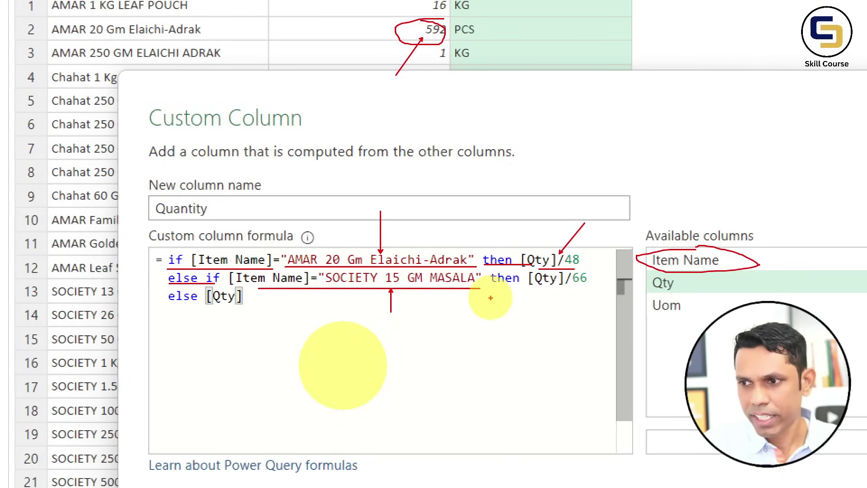
mouse_move(498, 287)
mouse_down()
mouse_move(594, 287)
mouse_move(568, 292)
mouse_up()
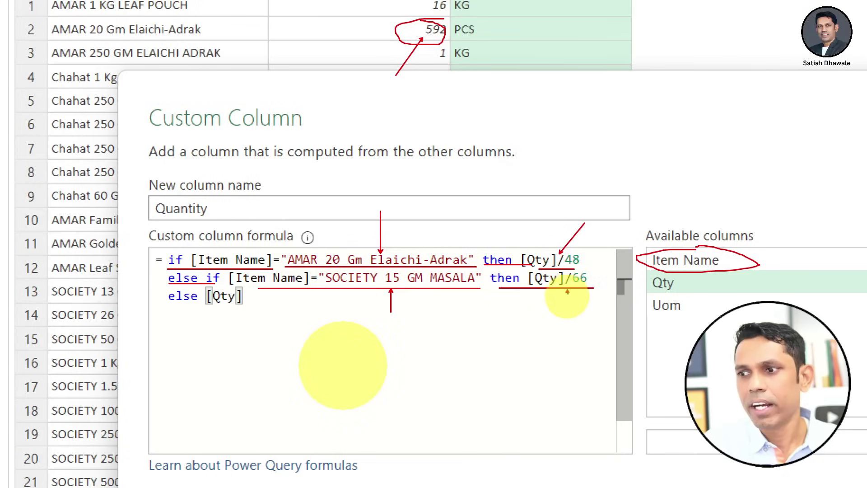
mouse_move(222, 279)
mouse_down()
mouse_move(161, 284)
mouse_move(212, 270)
mouse_move(221, 313)
mouse_move(297, 307)
mouse_up()
key(ctrl+z)
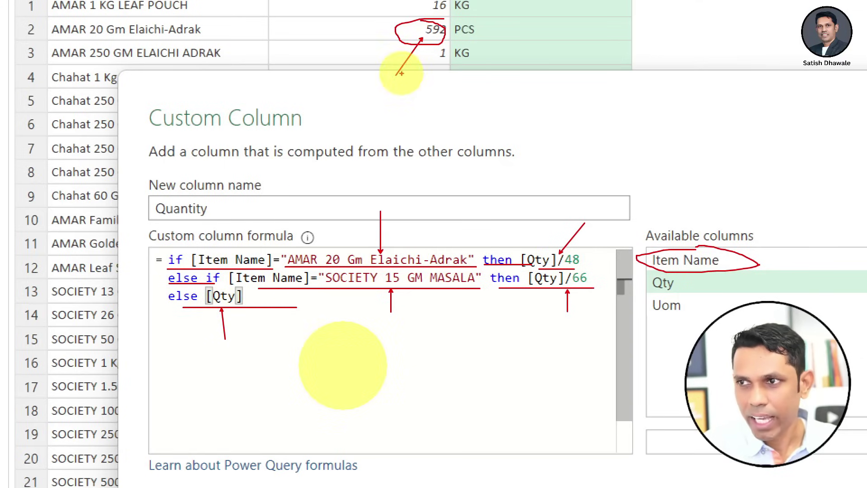
drag(575, 251, 594, 240)
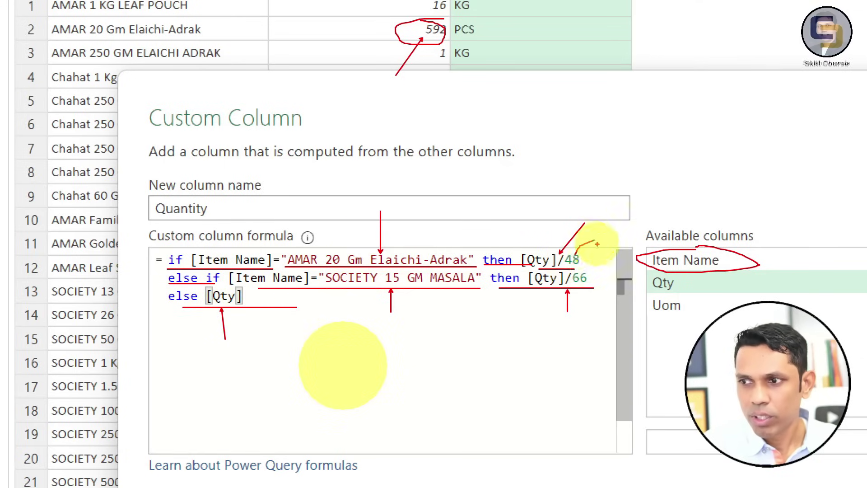
drag(587, 274, 612, 253)
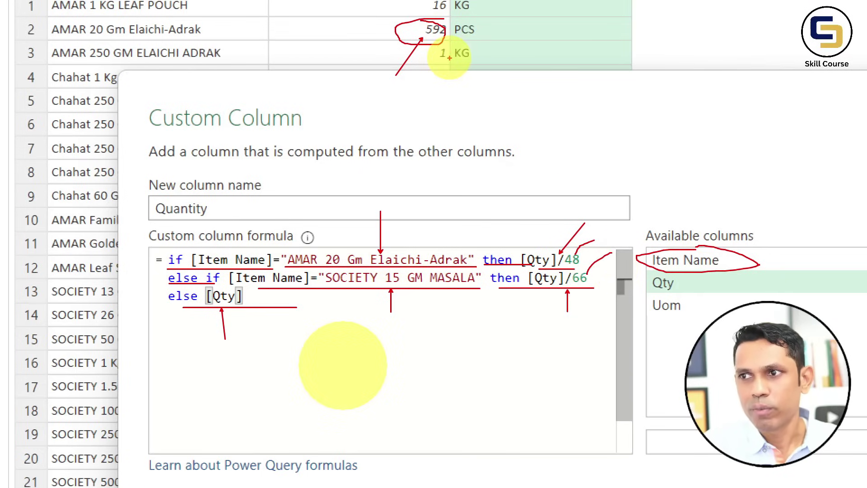
drag(446, 6, 502, 2)
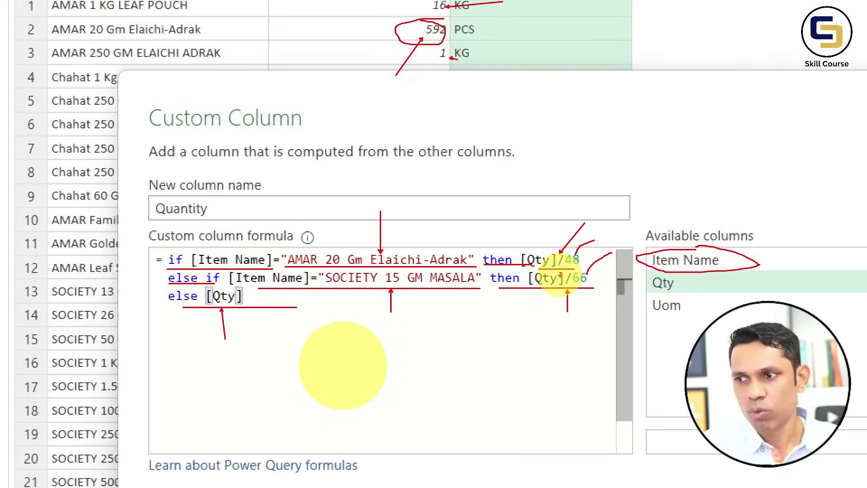
key(Escape)
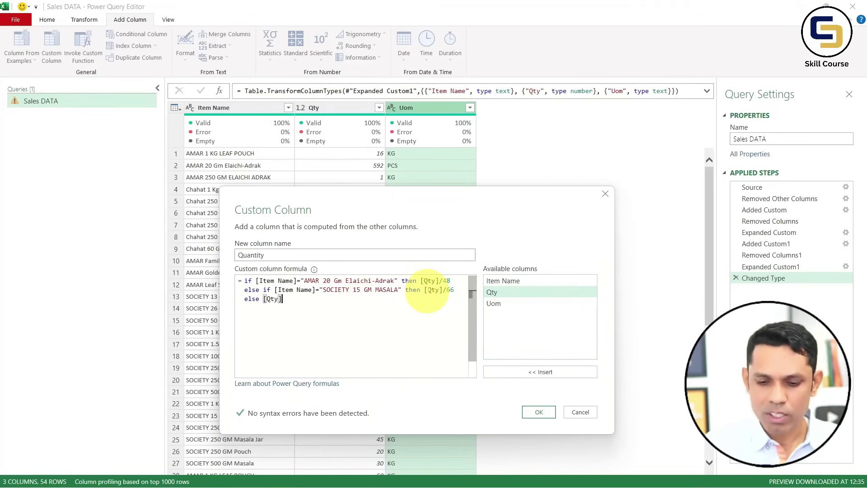
key(ctrl+1)
scroll(429, 291, up, 2)
scroll(429, 291, down, 2)
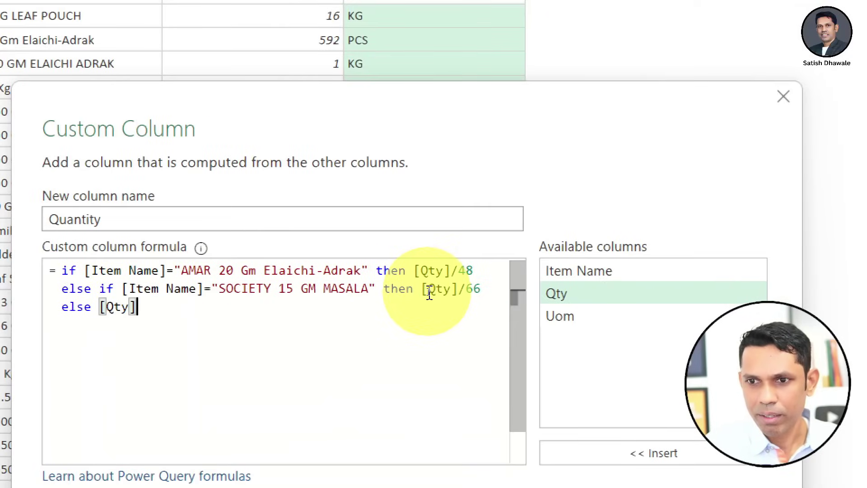
key(Escape)
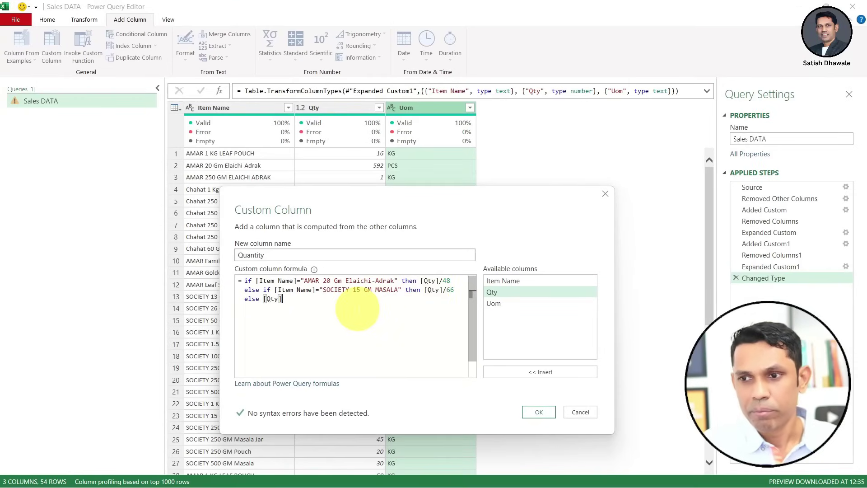
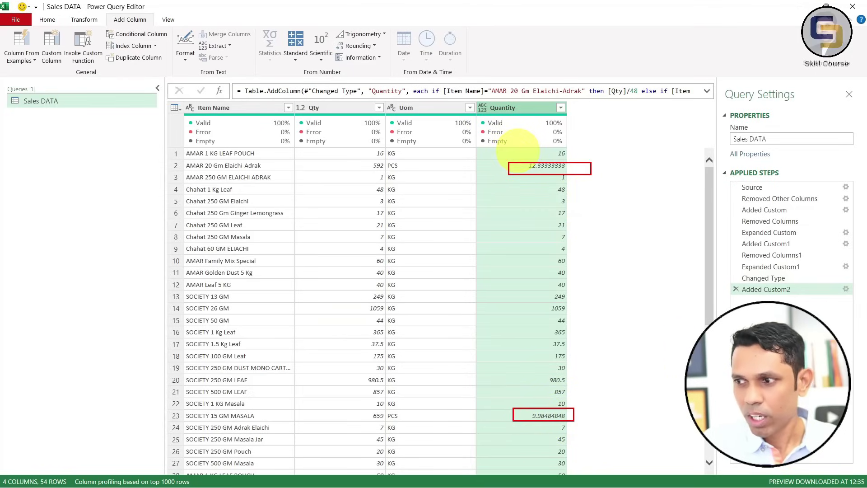
Reopen the settings of the Added Custom2 step to review the Quantity formula, and close them without changes.
click(847, 289)
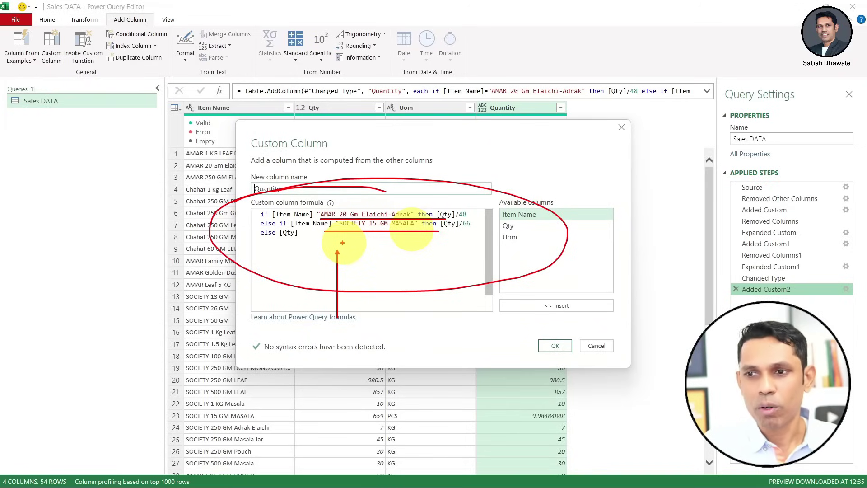
key(Escape)
drag(304, 236, 244, 217)
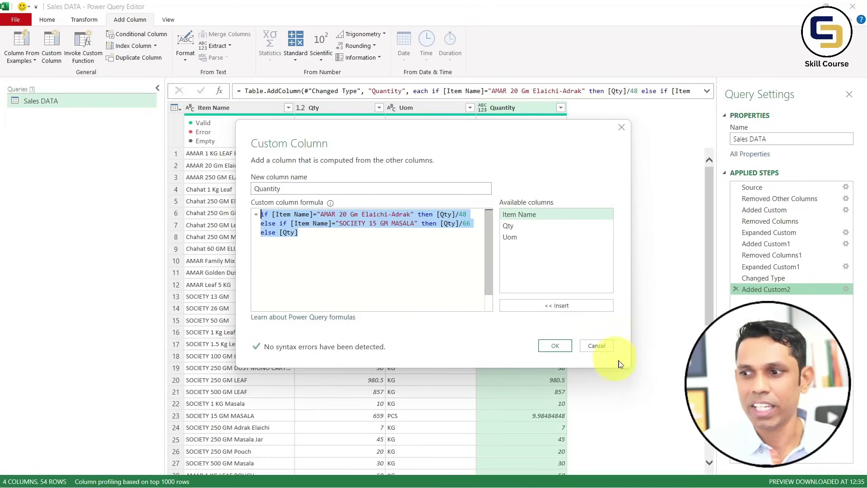
click(604, 348)
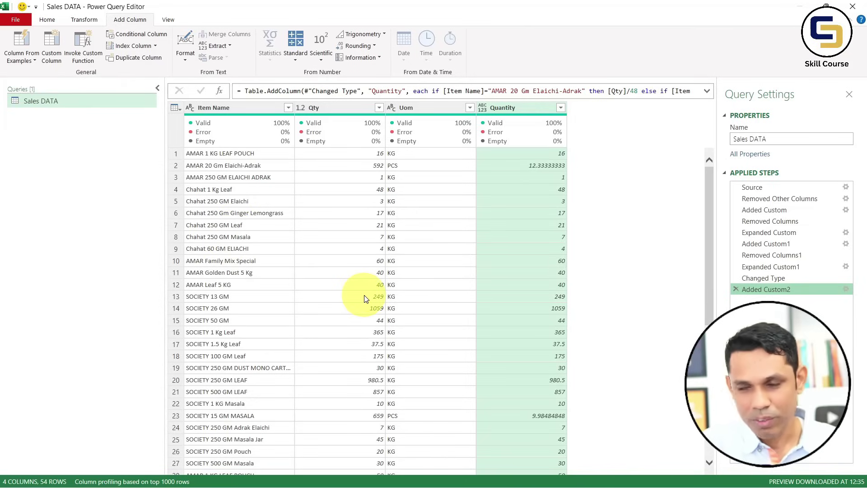
Set the Quantity column's data type to Decimal Number.
click(519, 112)
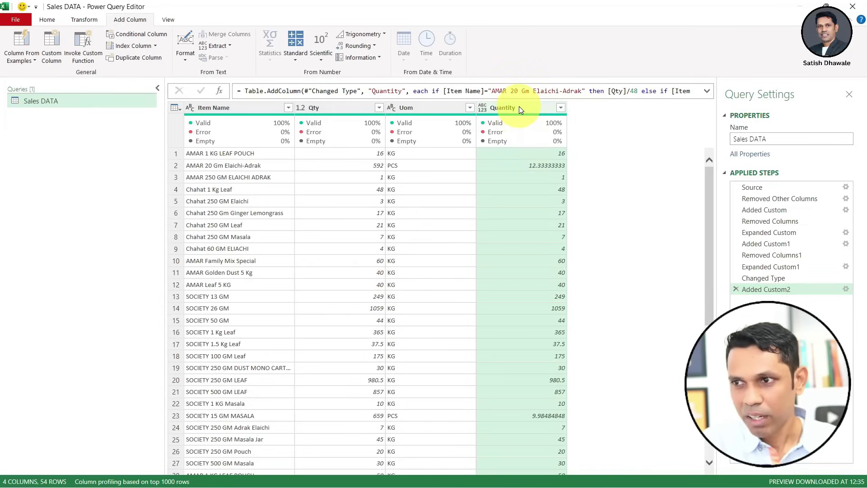
click(482, 109)
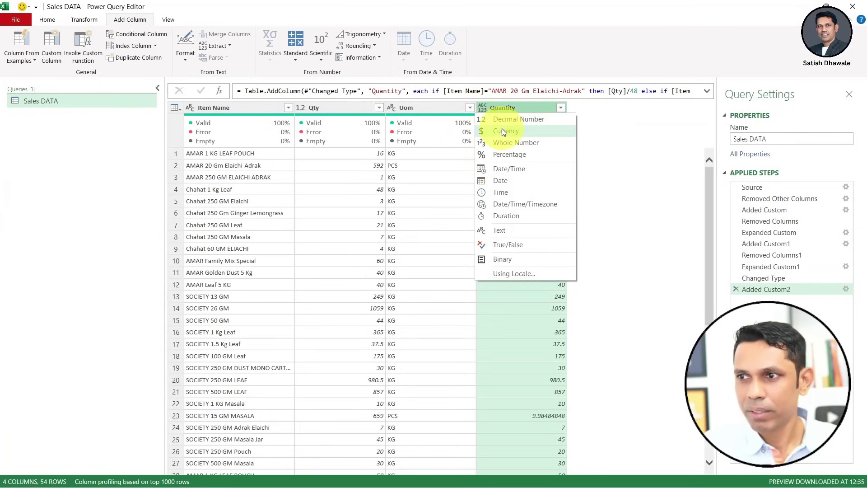
click(550, 141)
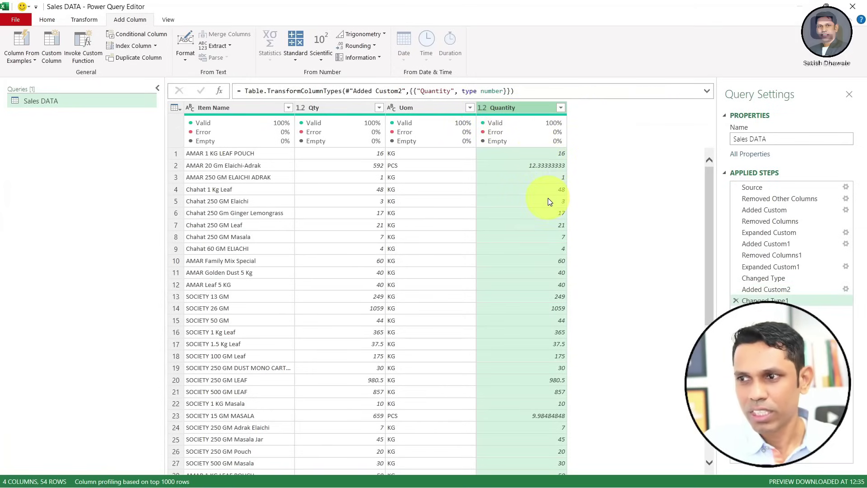
Check the full Quantity value of AMAR 20 Gm Elaichi-Adrak and keep Decimal Number as the Quantity column's data type.
click(545, 166)
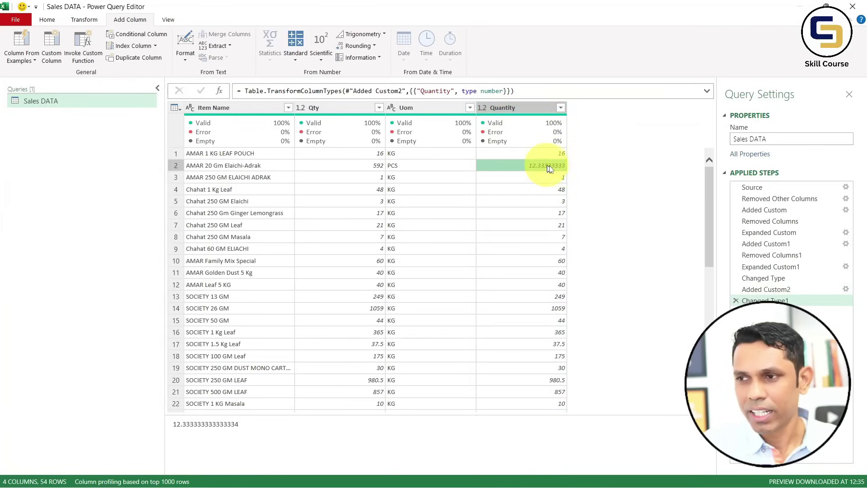
click(530, 110)
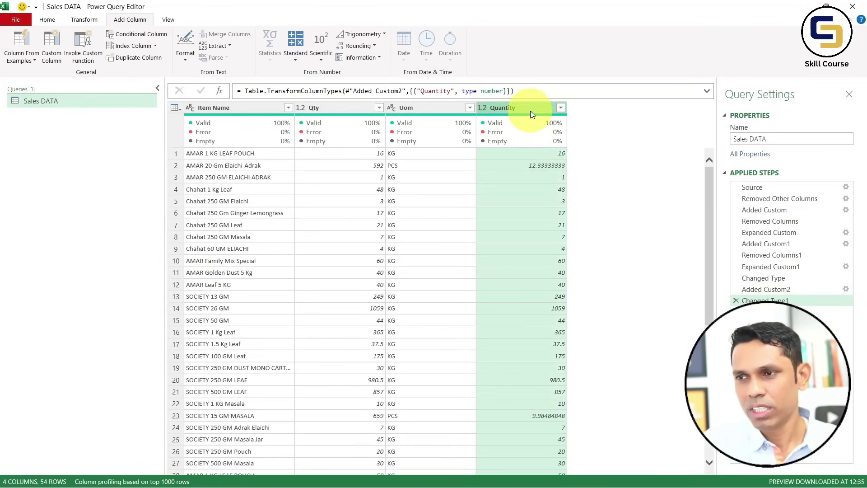
click(482, 108)
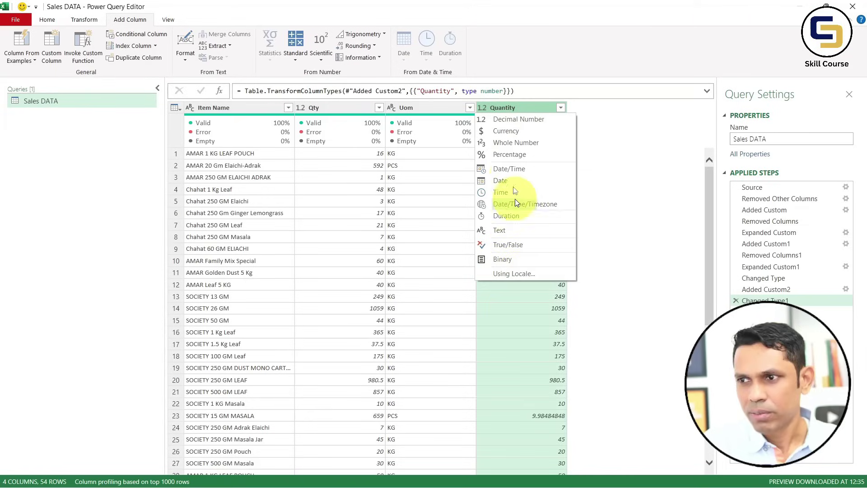
click(517, 119)
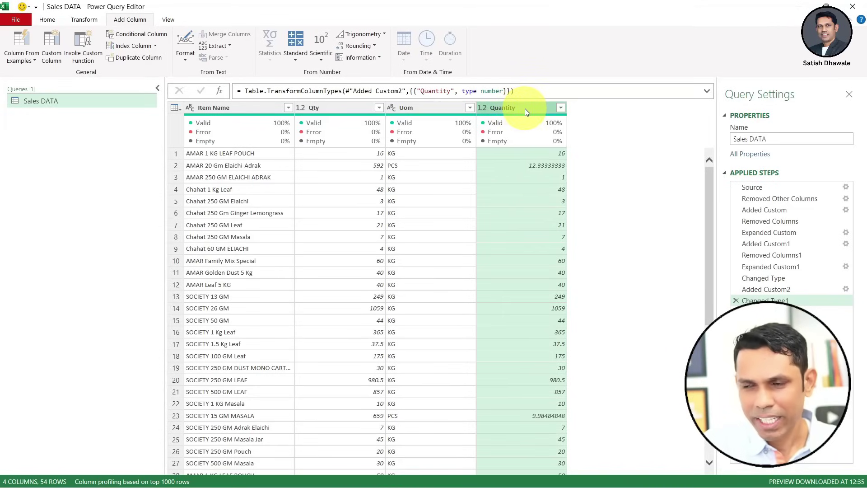
Move the Quantity column directly after Item Name and remove the original Qty column.
drag(521, 107, 352, 115)
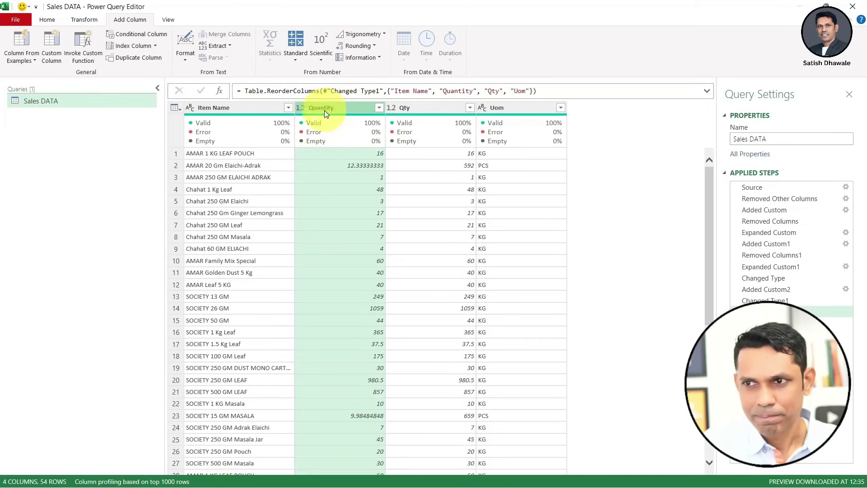
click(417, 107)
right_click(416, 105)
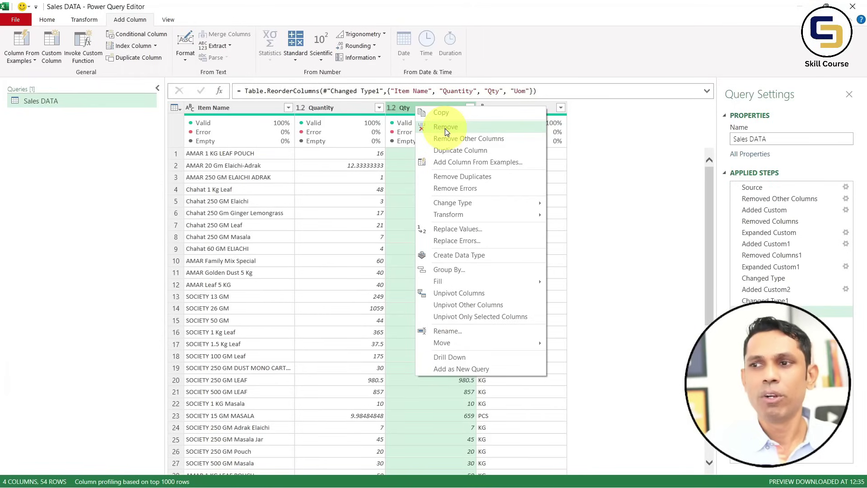
click(445, 128)
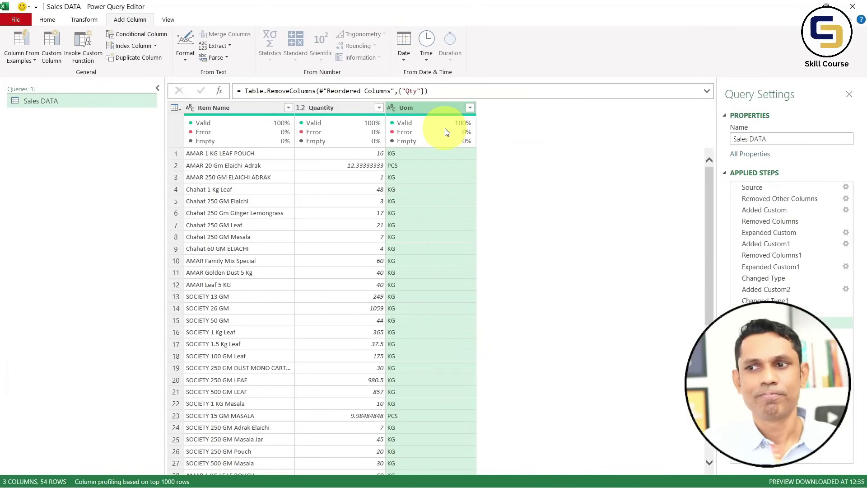
Close the query editor and load the query as a table into the existing worksheet at Sheet1 cell A1.
click(257, 108)
click(47, 19)
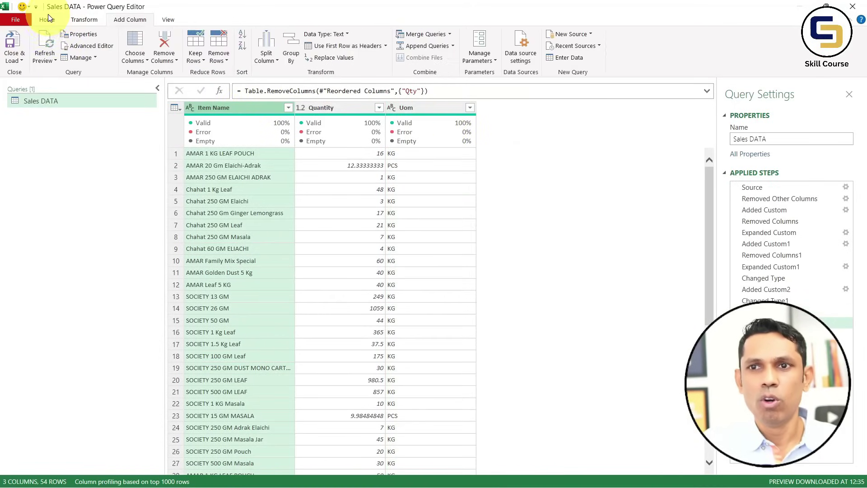
click(14, 59)
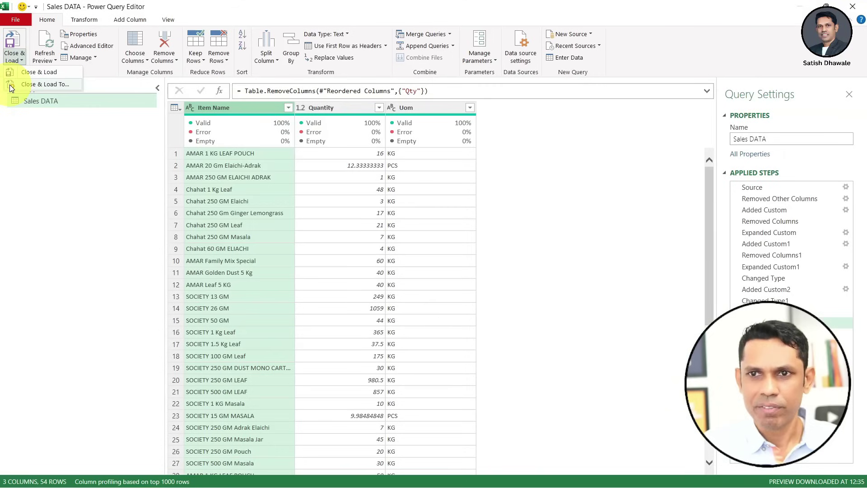
click(11, 88)
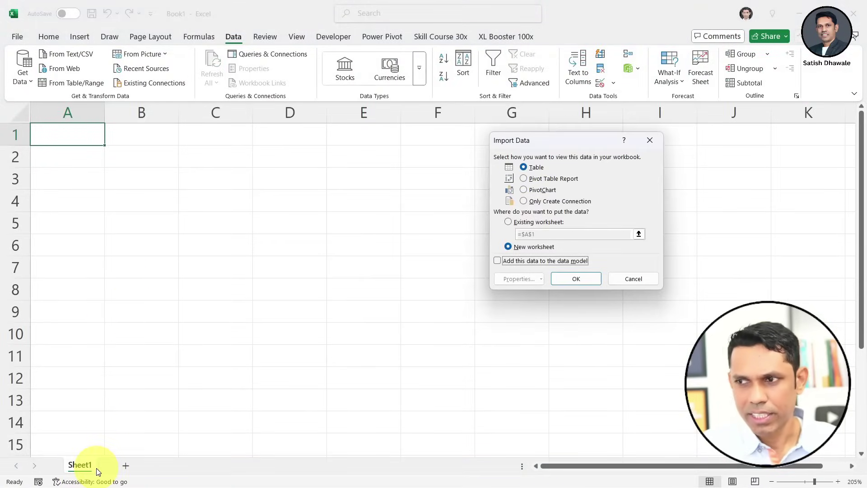
click(523, 169)
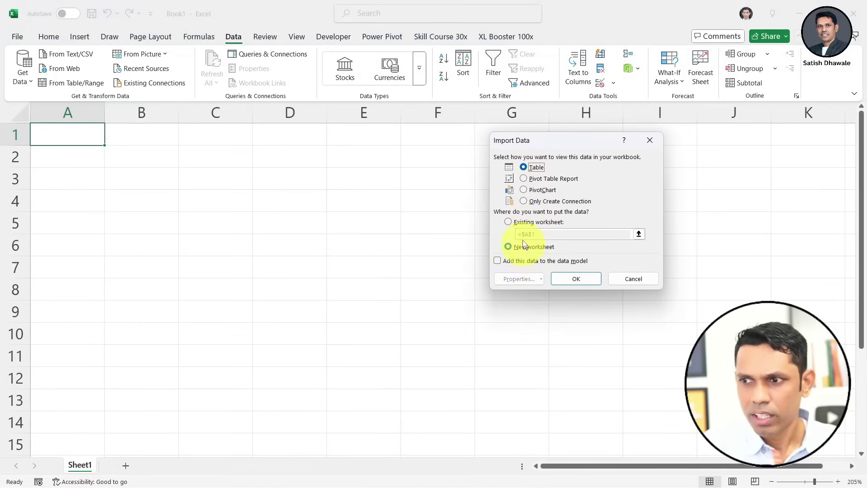
click(522, 222)
click(78, 134)
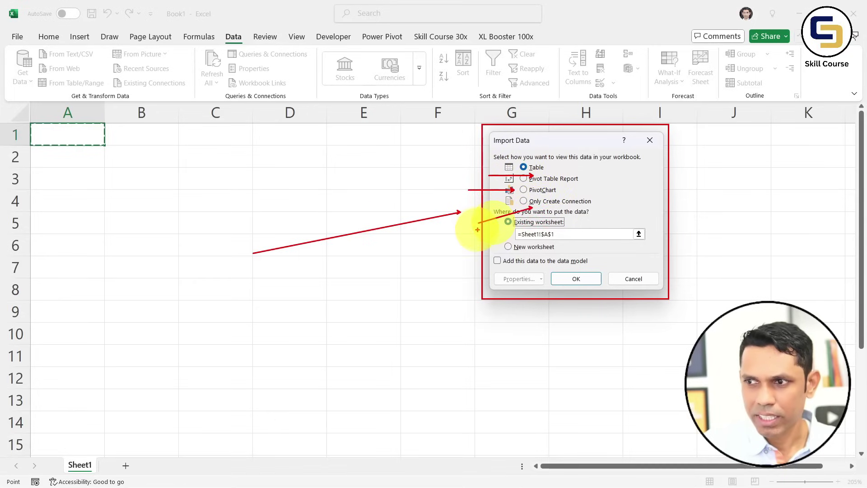
click(524, 224)
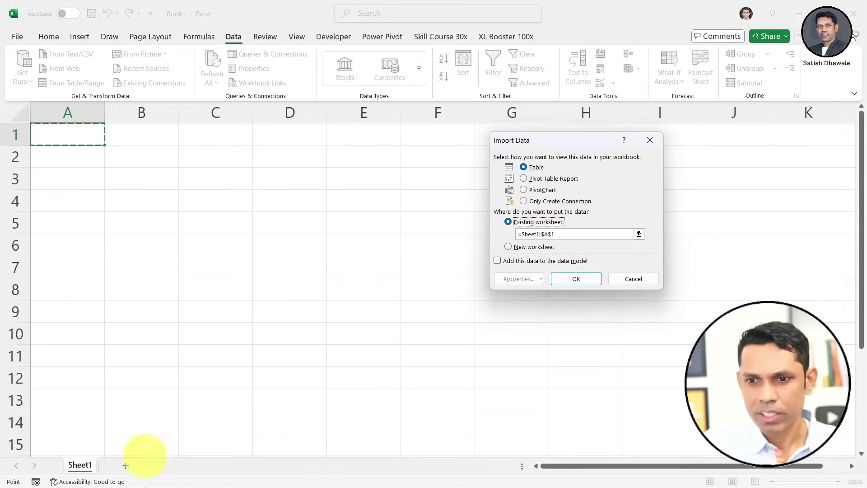
click(576, 281)
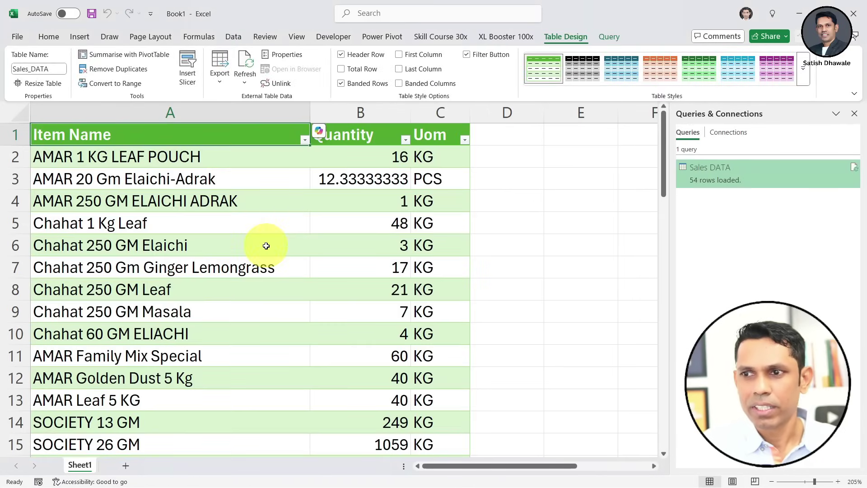
scroll(266, 245, down, 1)
click(334, 171)
click(347, 134)
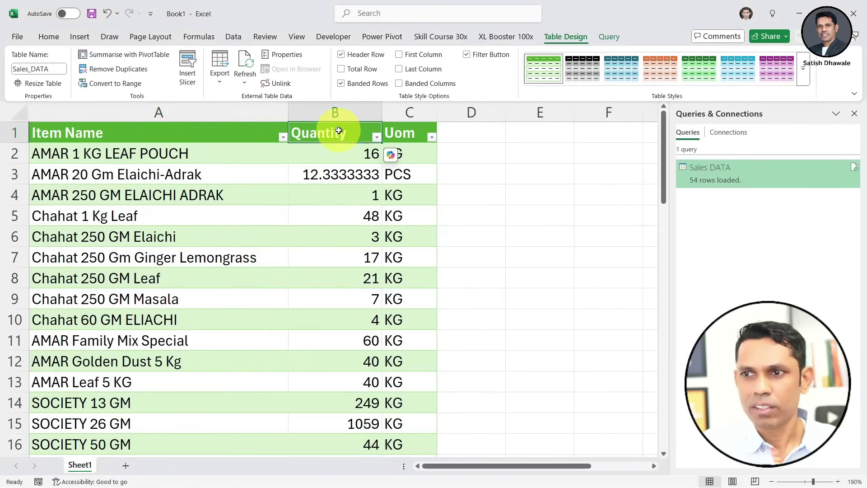
click(352, 112)
click(49, 37)
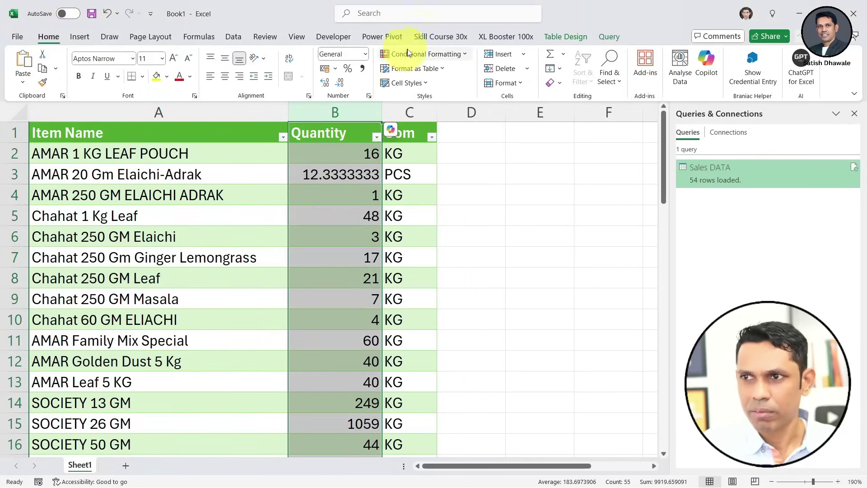
click(364, 54)
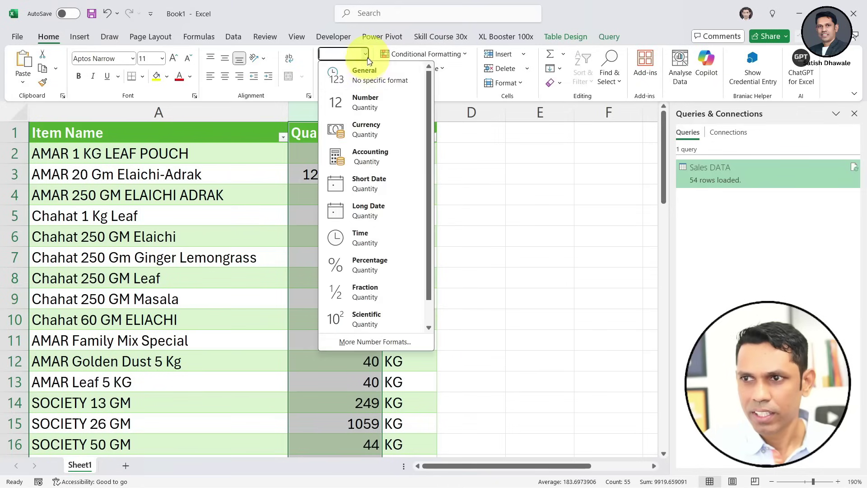
click(373, 342)
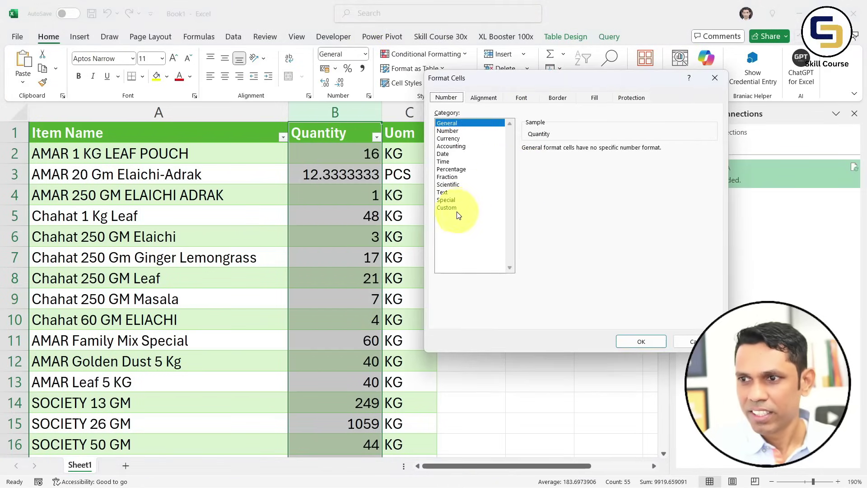
key(Escape)
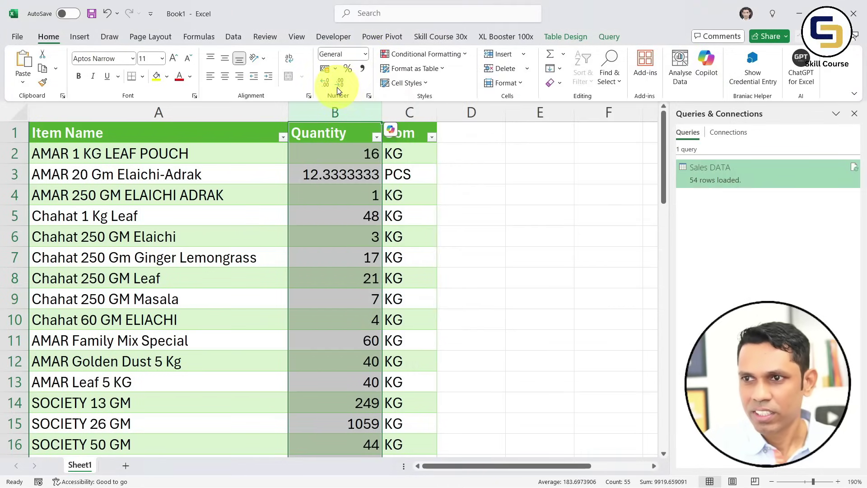
Format all values in the table's Quantity column with two decimal places and autofit the column width.
click(346, 156)
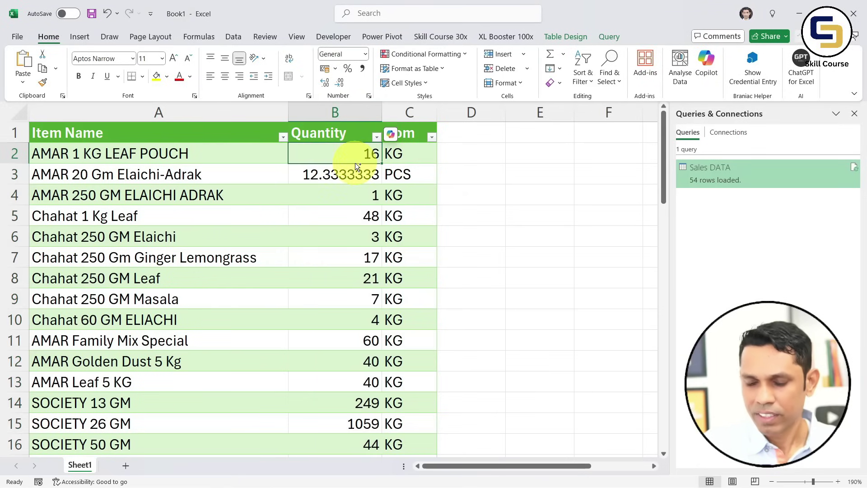
key(ctrl+shift+Down)
click(325, 83)
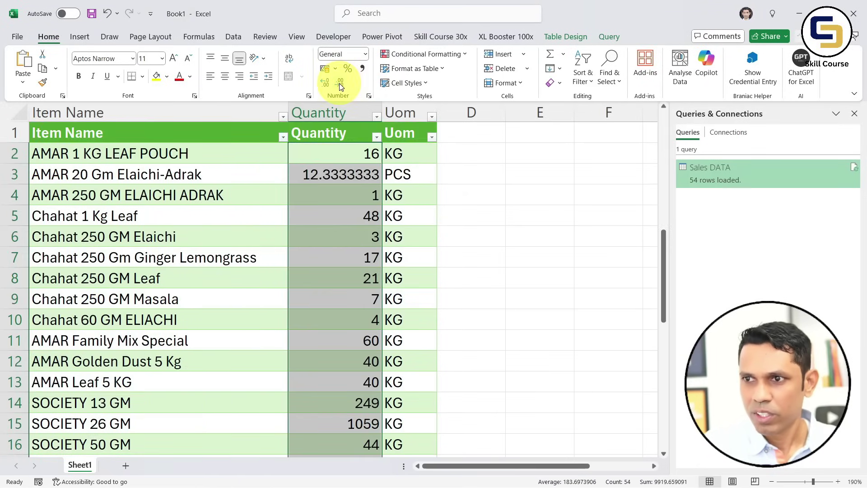
click(324, 83)
click(324, 83)
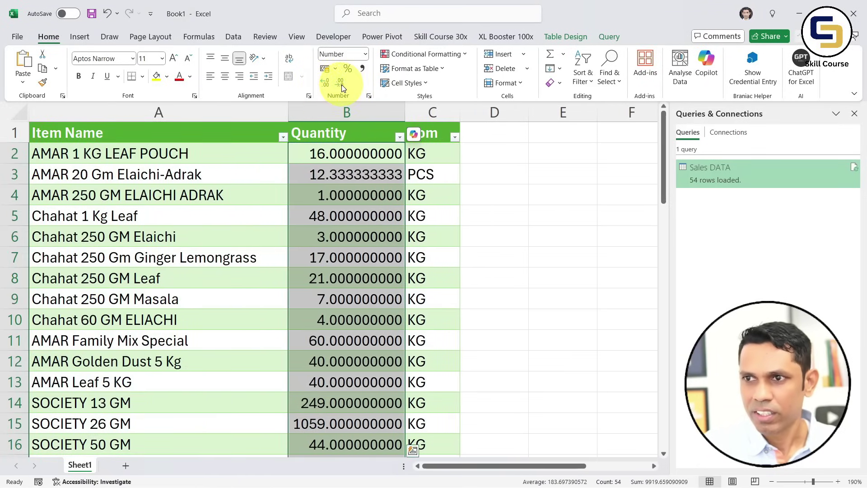
click(342, 85)
click(341, 85)
click(341, 84)
click(341, 85)
click(341, 85)
click(341, 85)
click(341, 85)
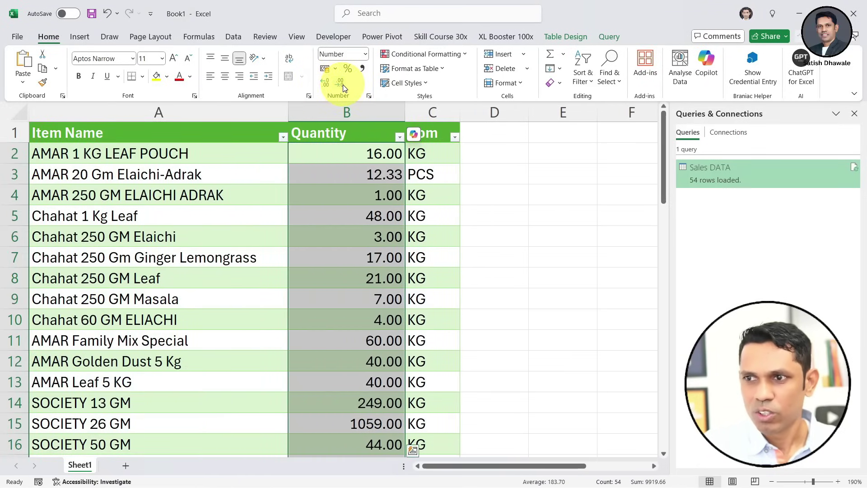
click(341, 85)
click(325, 83)
double_click(404, 113)
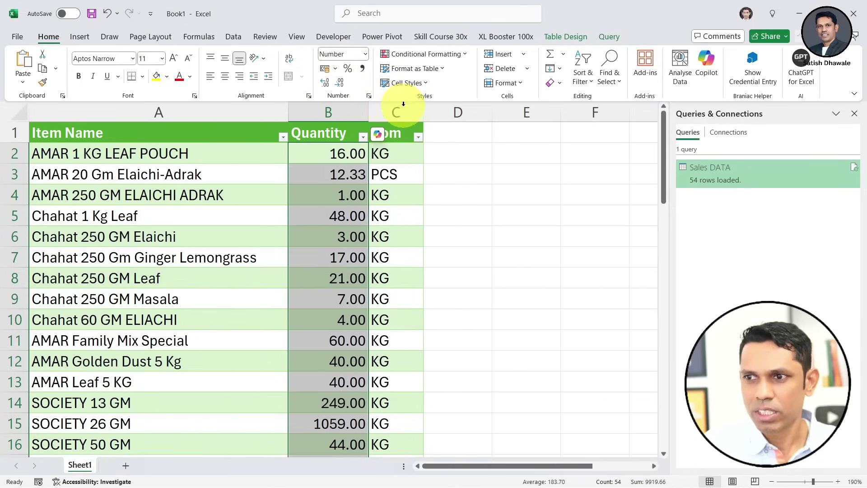
click(325, 194)
scroll(358, 323, down, 2)
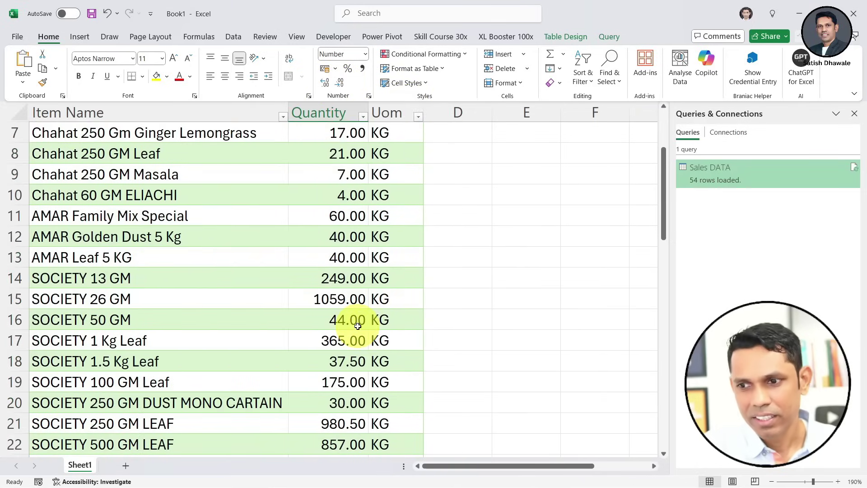
scroll(357, 326, down, 1)
scroll(359, 330, up, 3)
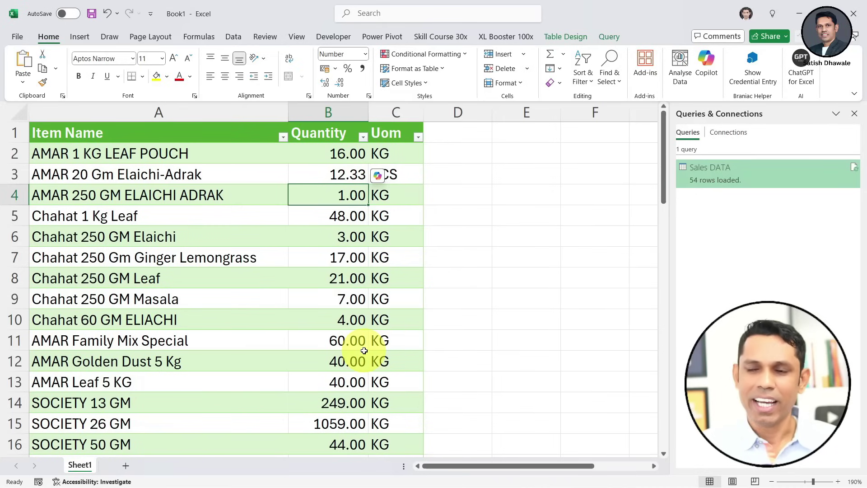
click(332, 298)
scroll(330, 307, down, 2)
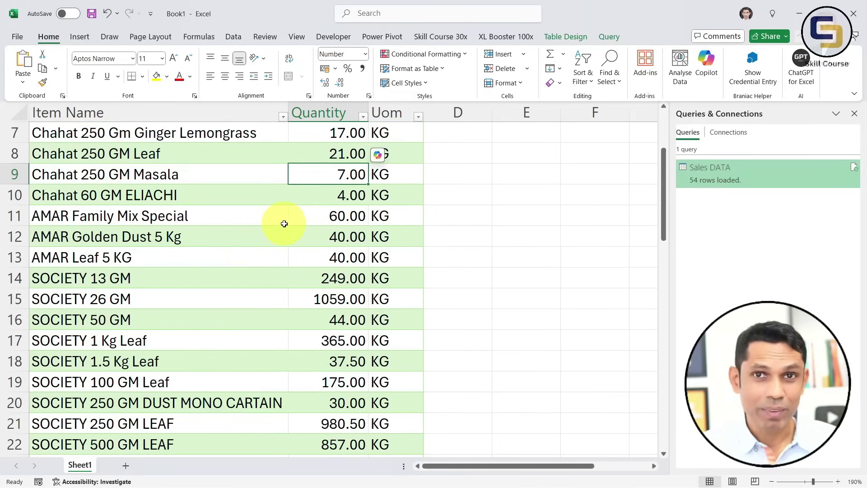
Switch to File Explorer, open the Sales DATA folder and copy the file Sales Data Sector - 2.xlsx.
key(alt+Tab)
key(alt+Tab)
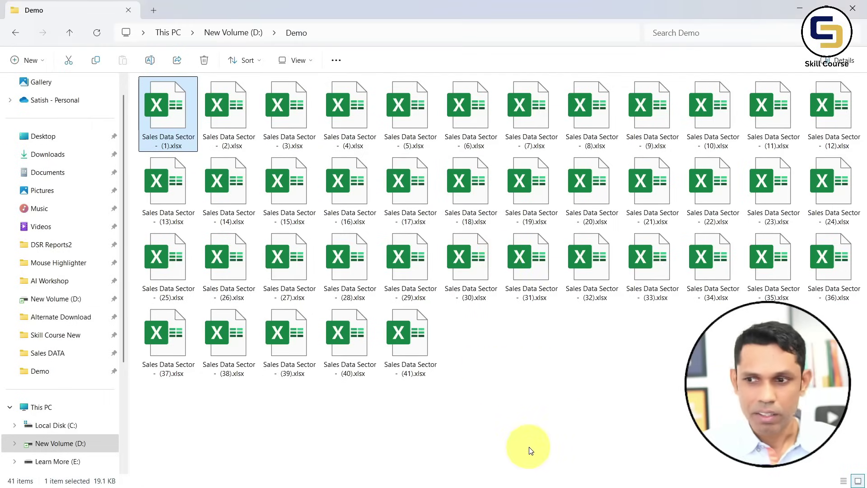
click(49, 353)
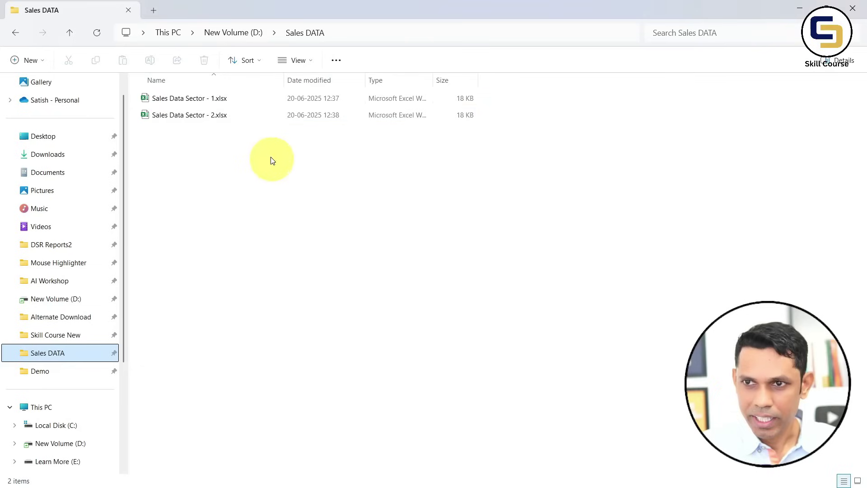
click(194, 97)
click(195, 115)
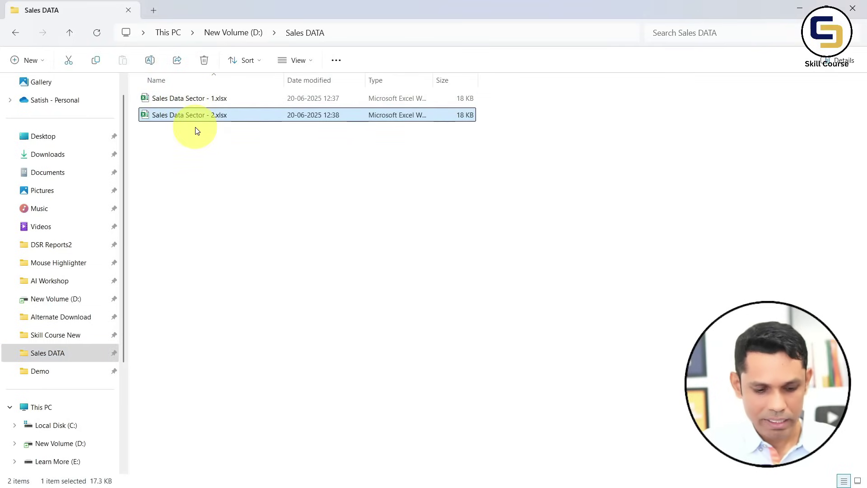
key(ctrl+c)
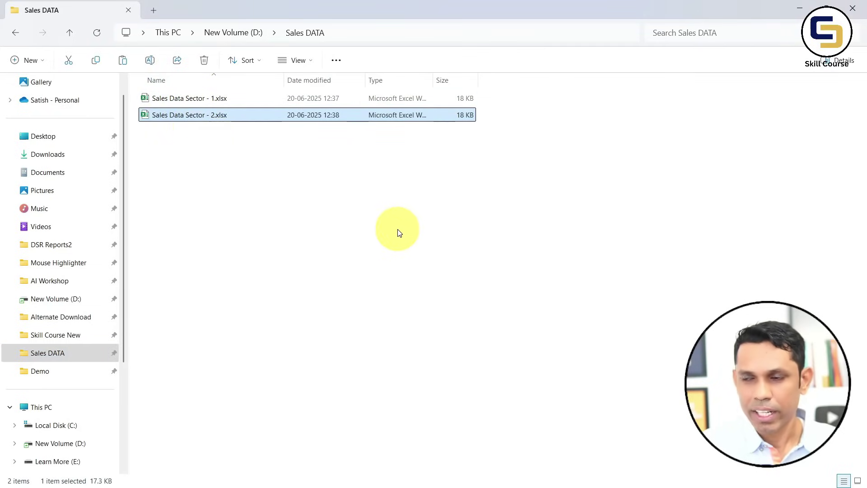
key(alt+Tab)
mouse_move(731, 183)
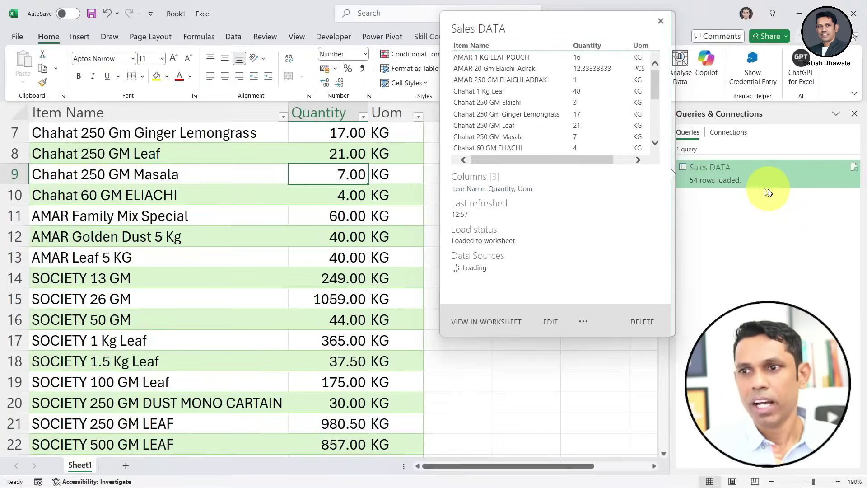
key(alt+Tab)
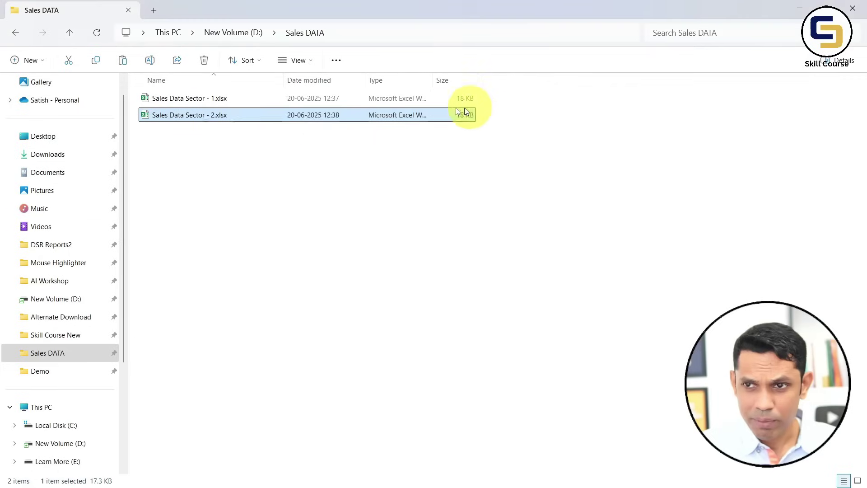
key(F2)
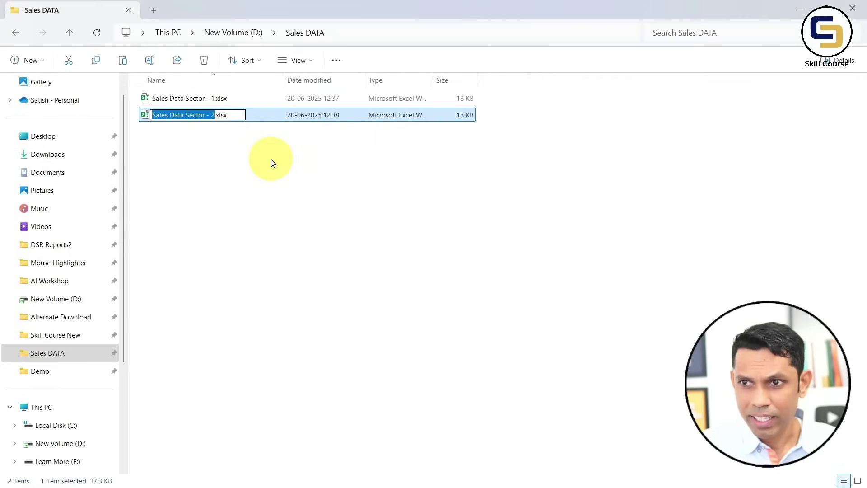
key(Escape)
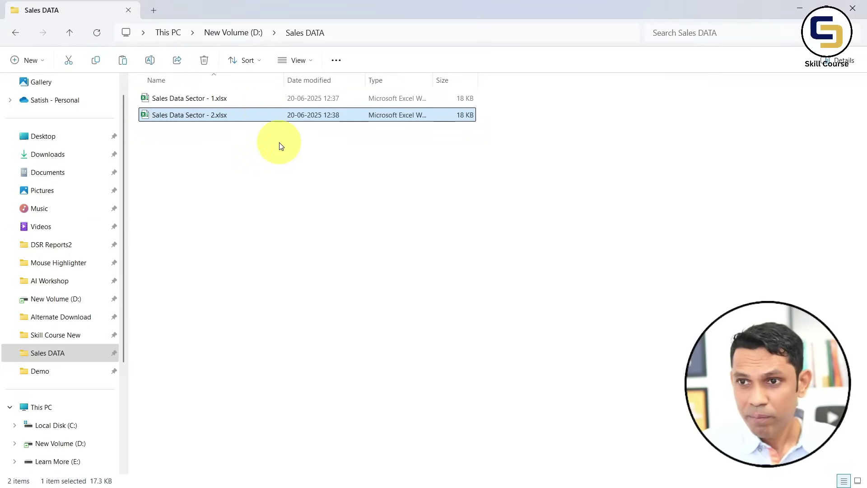
Duplicate Sales Data Sector - 2.xlsx in the Sales DATA folder and rename the copy Sales Data Sector - 3.xlsx.
key(ctrl+c)
key(ctrl+v)
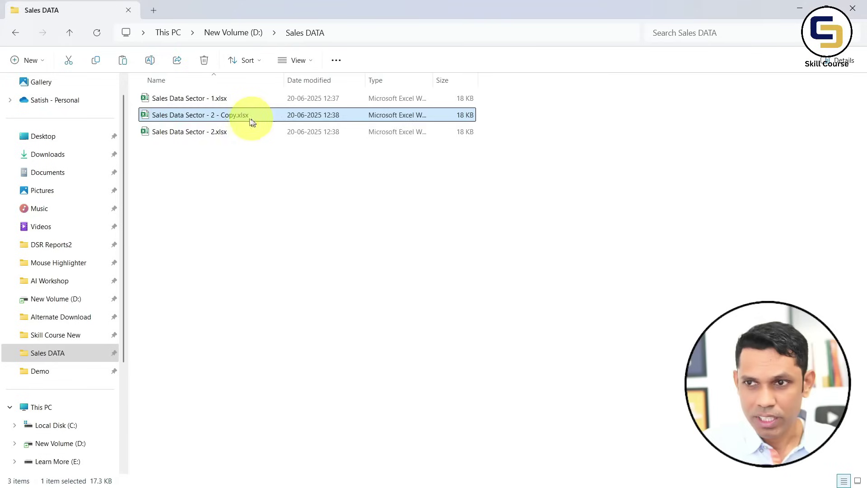
key(F2)
drag(211, 115, 236, 115)
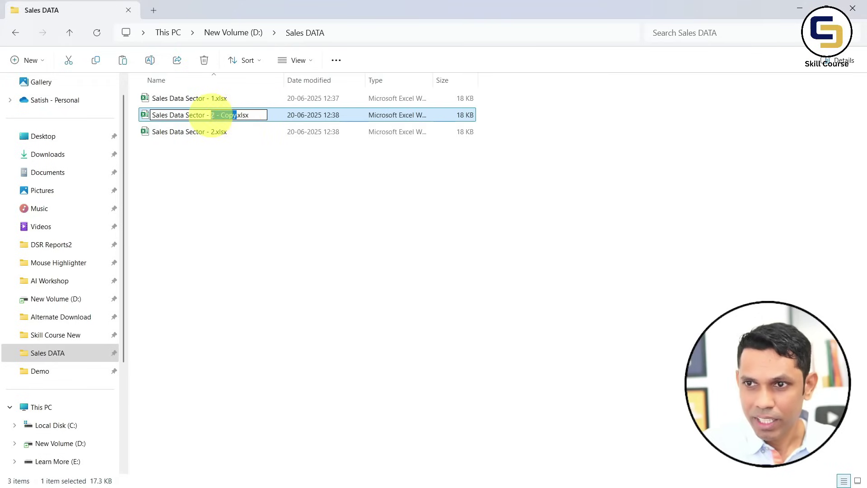
key(Return)
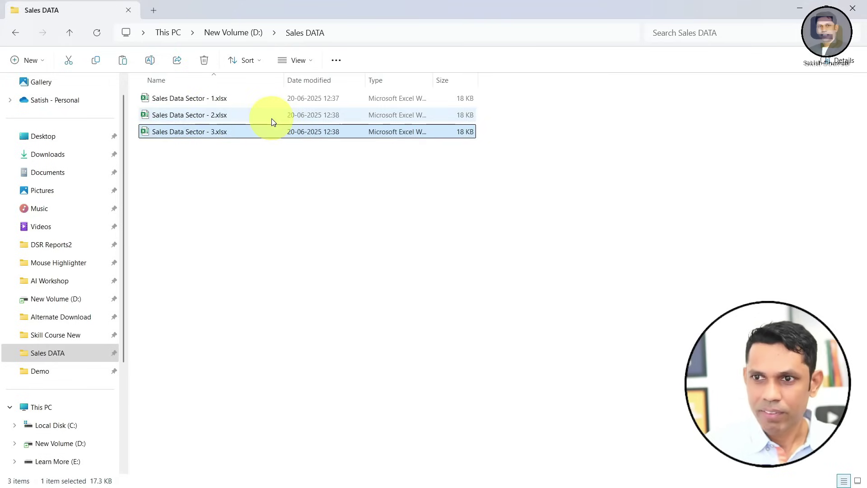
Open Sales Data Sector - 3.xlsx with its content enabled and set the Qty of AMAR 20 Gm Elaichi-Adrak to 850.
double_click(250, 132)
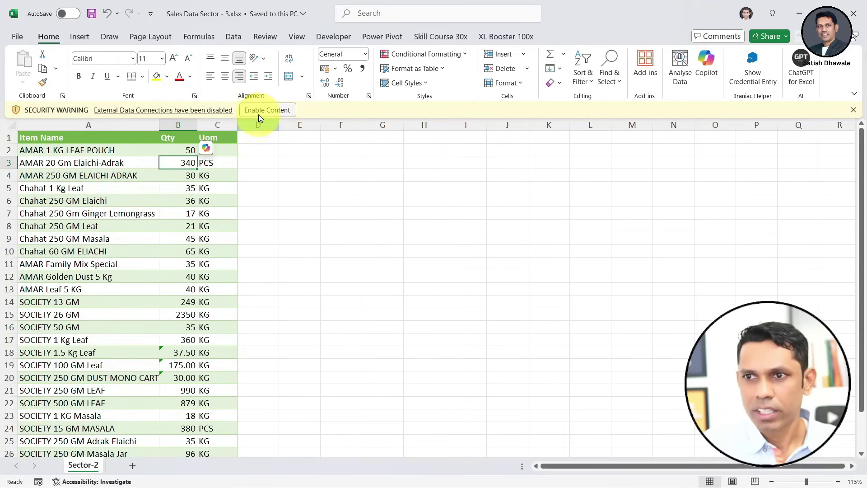
click(262, 110)
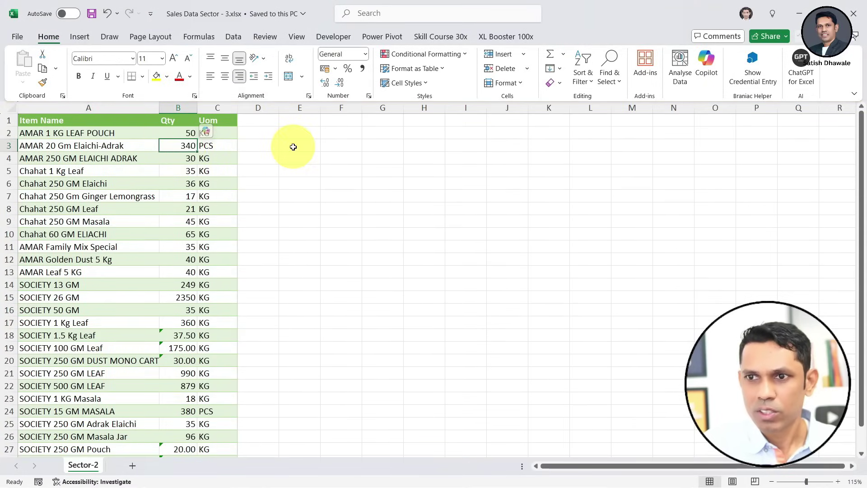
text(85)
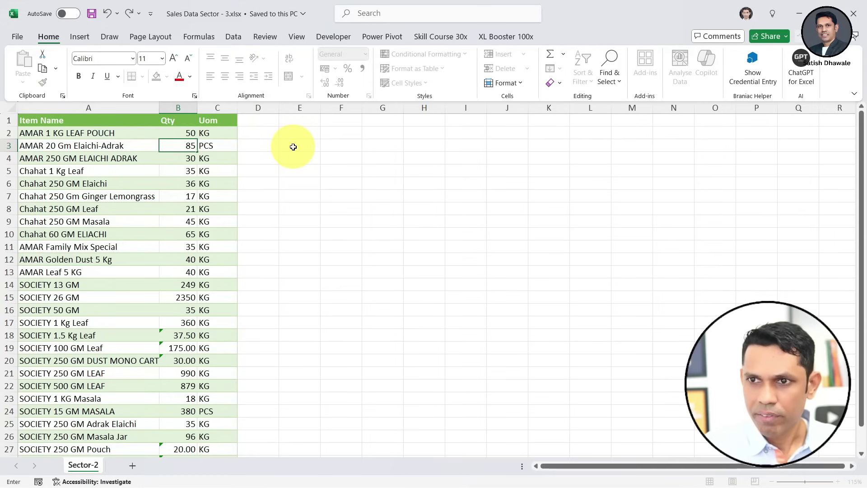
text(0)
key(Return)
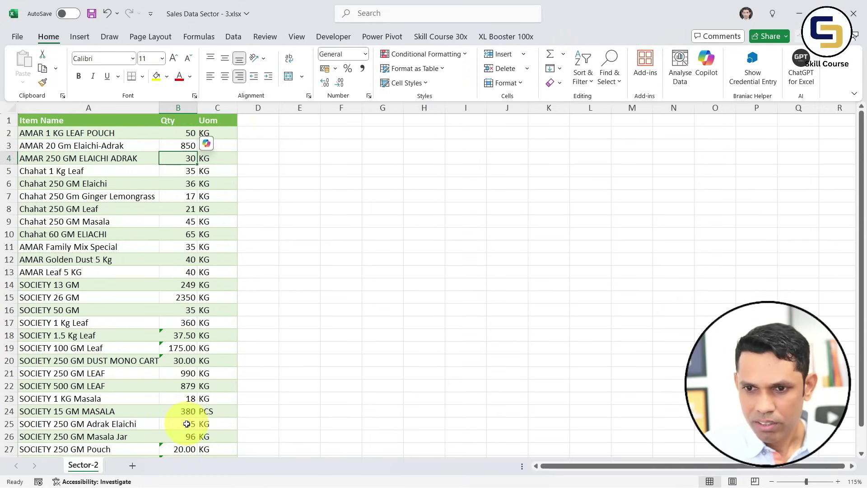
Set the Qty of SOCIETY 15 GM MASALA to 980, then save and close the workbook.
scroll(182, 371, down, 2)
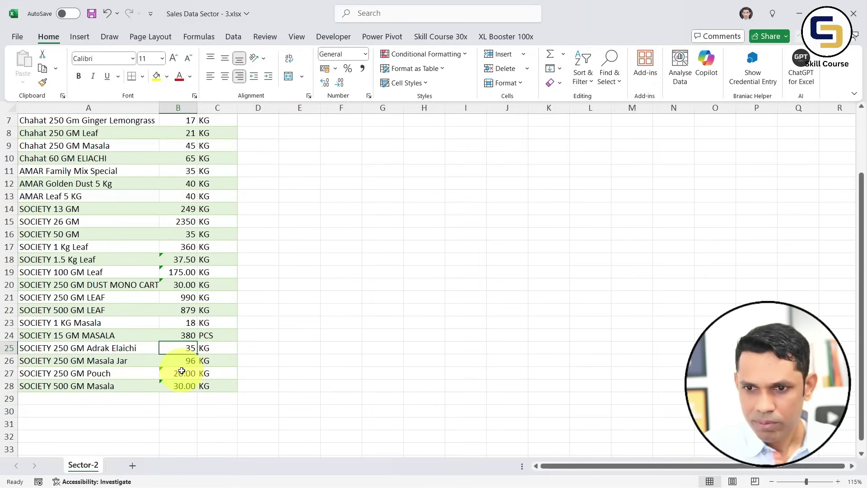
click(174, 335)
text(980)
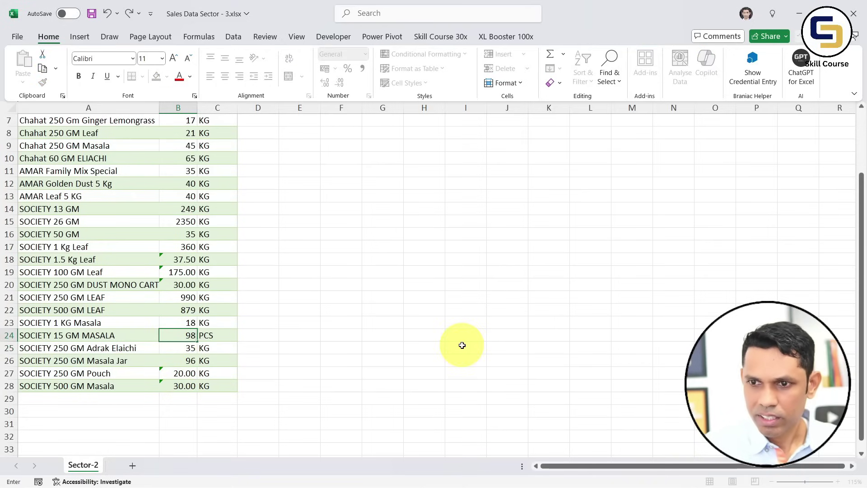
key(Return)
key(Up)
key(Up)
key(Up)
key(Up)
key(Up)
key(Up)
key(Up)
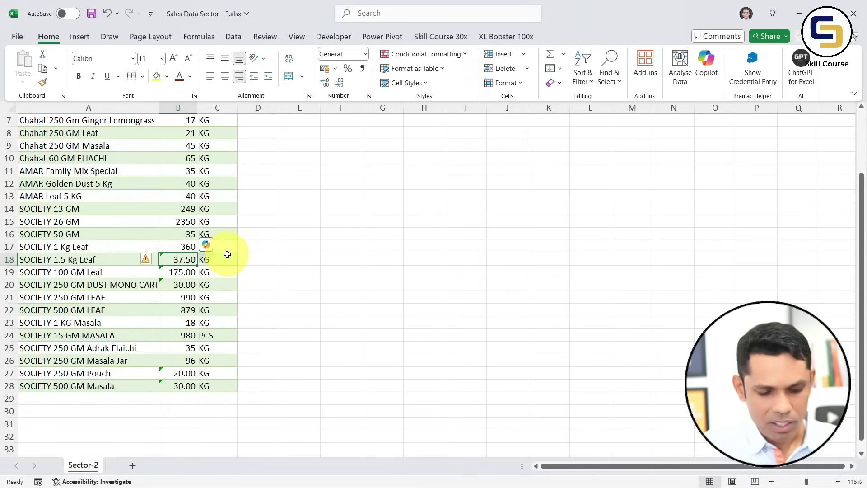
key(ctrl+s)
click(855, 12)
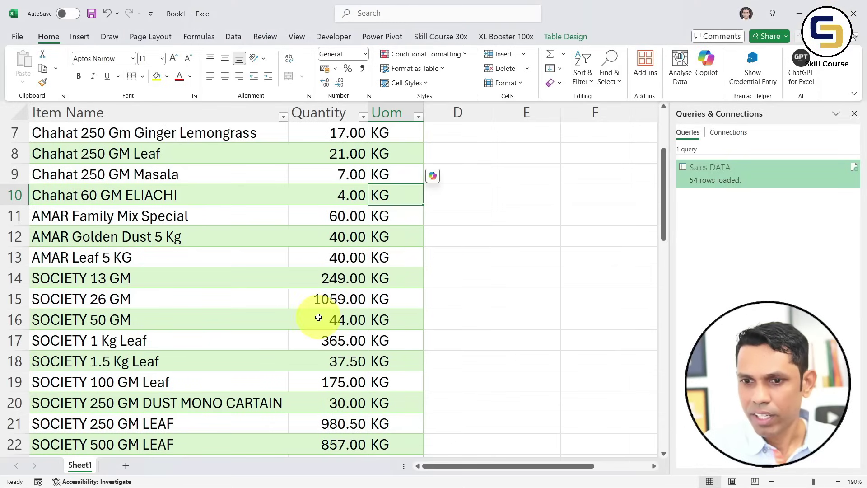
Refresh the data in Book1 so the Sales DATA table takes in the new source workbook.
click(363, 198)
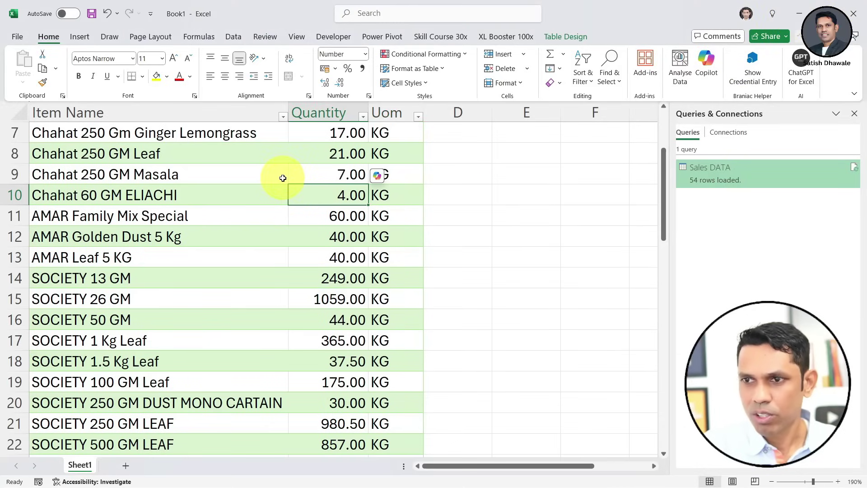
mouse_move(853, 170)
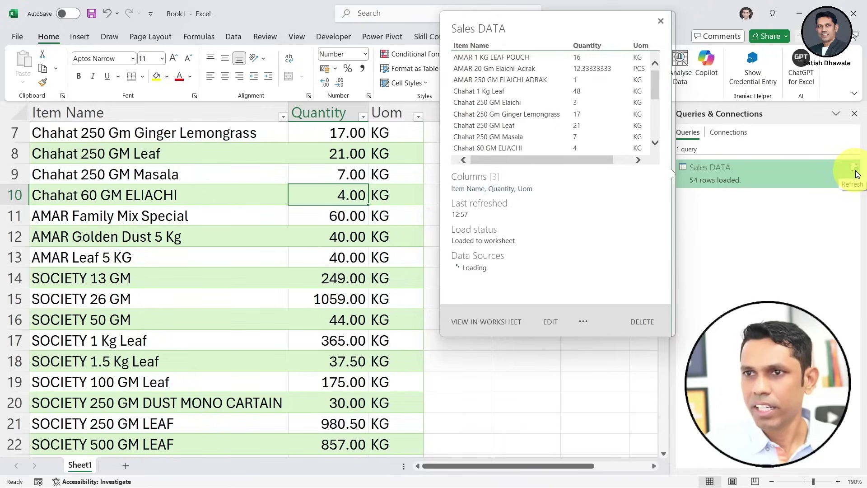
click(234, 37)
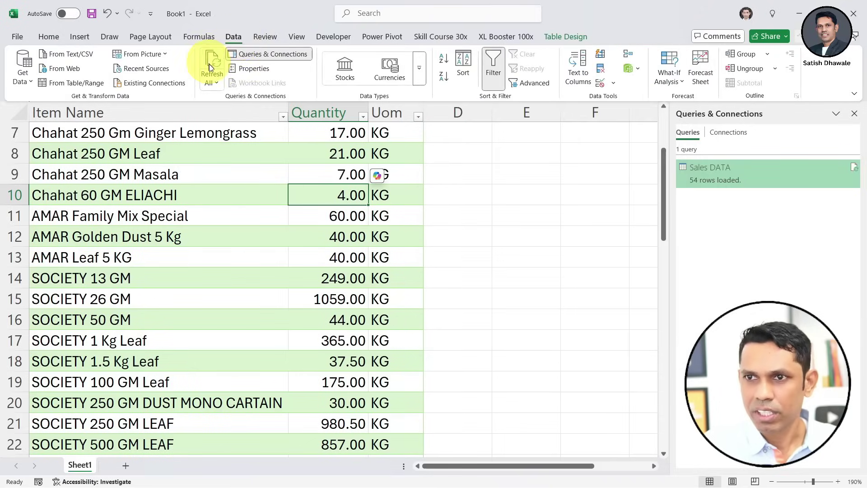
click(209, 79)
click(229, 98)
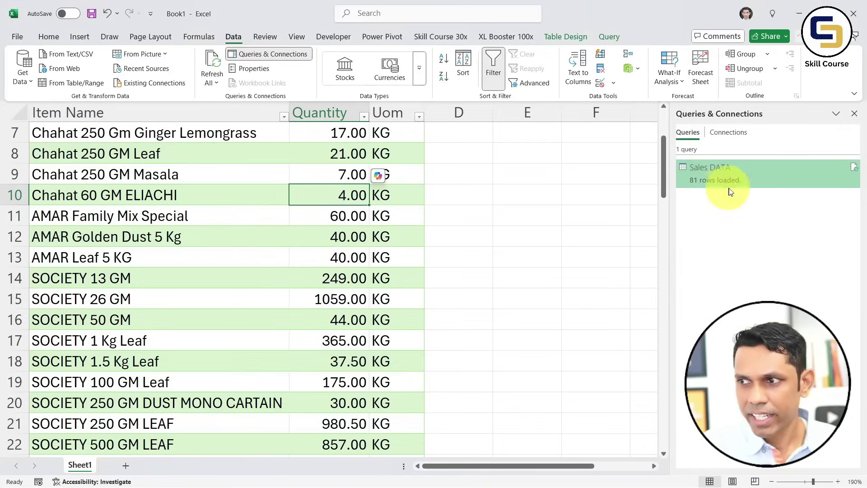
Examine the refreshed Sales DATA table, checking the appended rows and the converted quantities of the PCS items such as SOCIETY 15 GM MASALA.
mouse_move(731, 191)
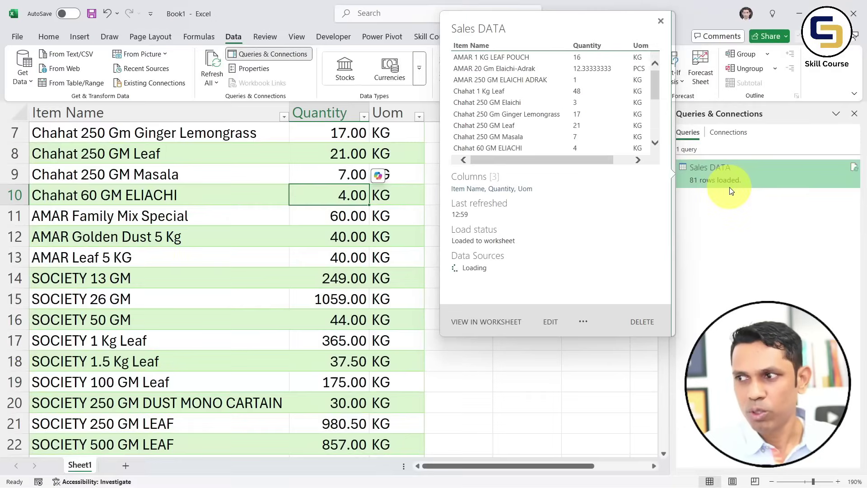
click(219, 257)
scroll(265, 271, down, 9)
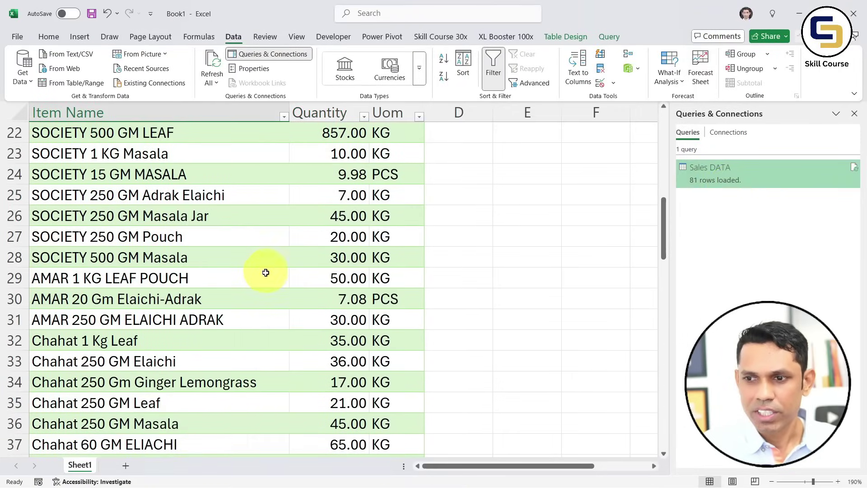
scroll(268, 296, down, 2)
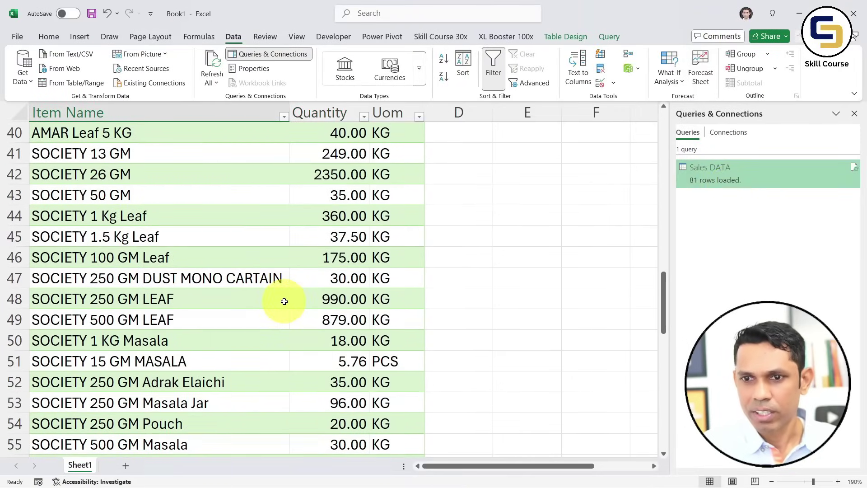
scroll(284, 301, down, 7)
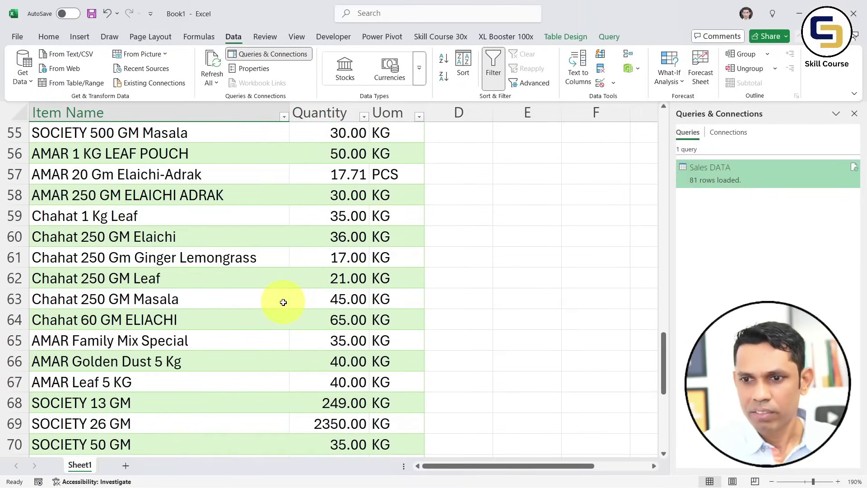
scroll(283, 302, down, 5)
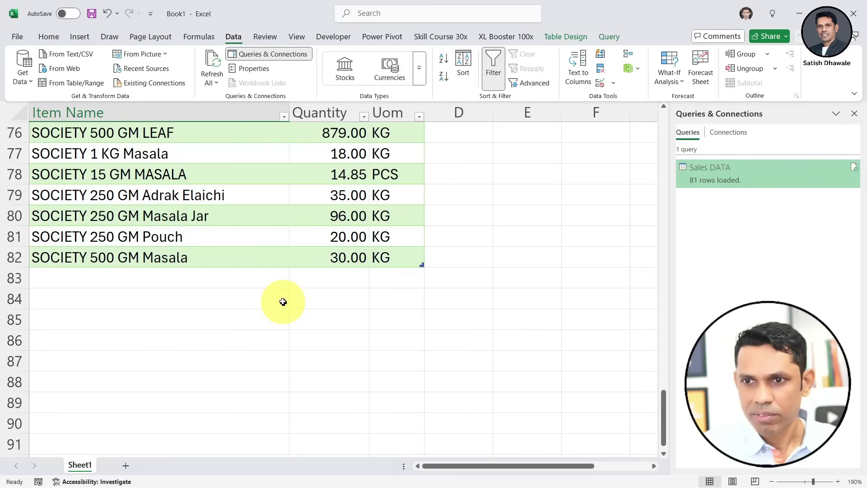
scroll(283, 301, up, 1)
drag(199, 217, 323, 218)
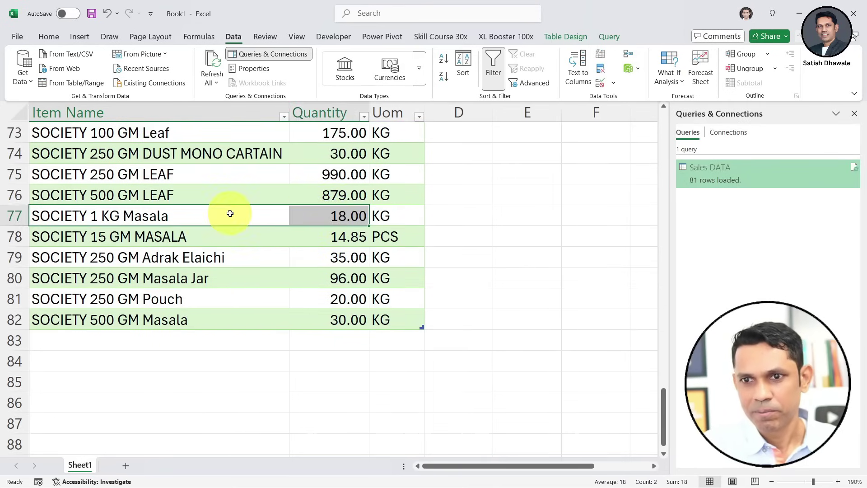
scroll(231, 218, up, 2)
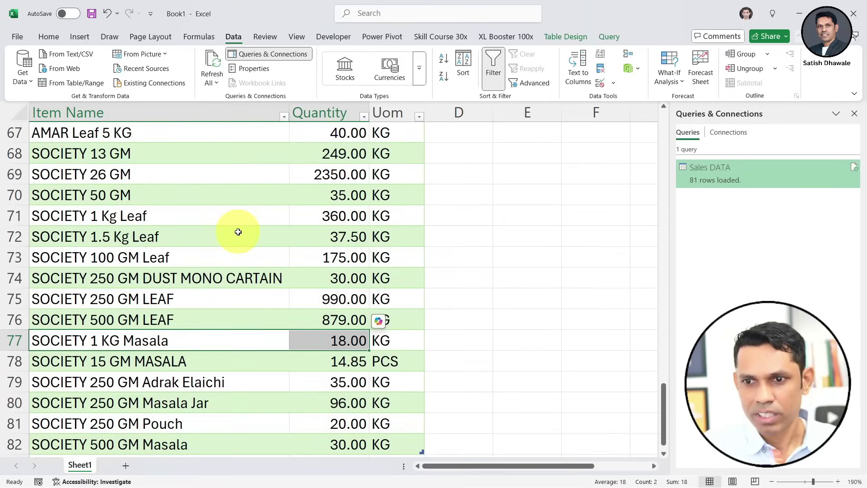
scroll(238, 231, up, 20)
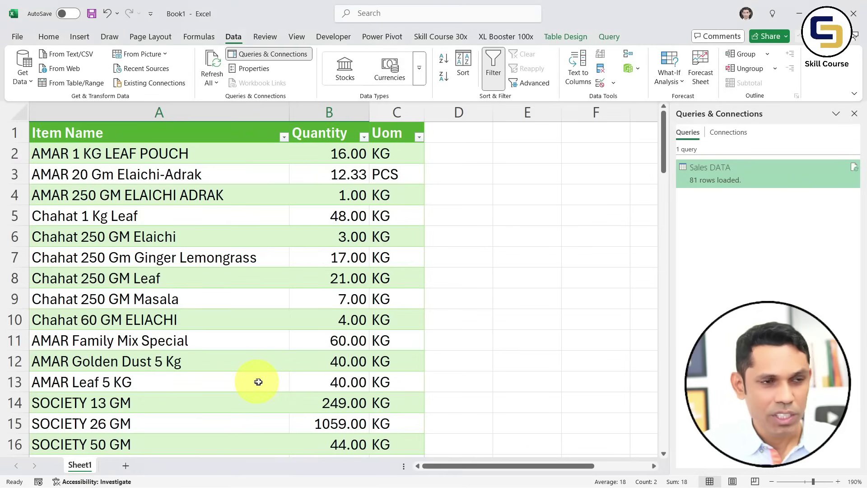
scroll(257, 381, down, 4)
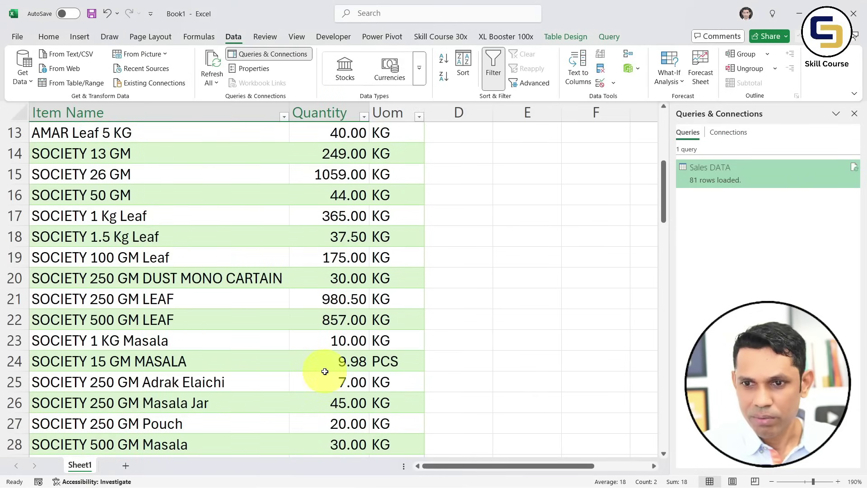
scroll(324, 371, down, 1)
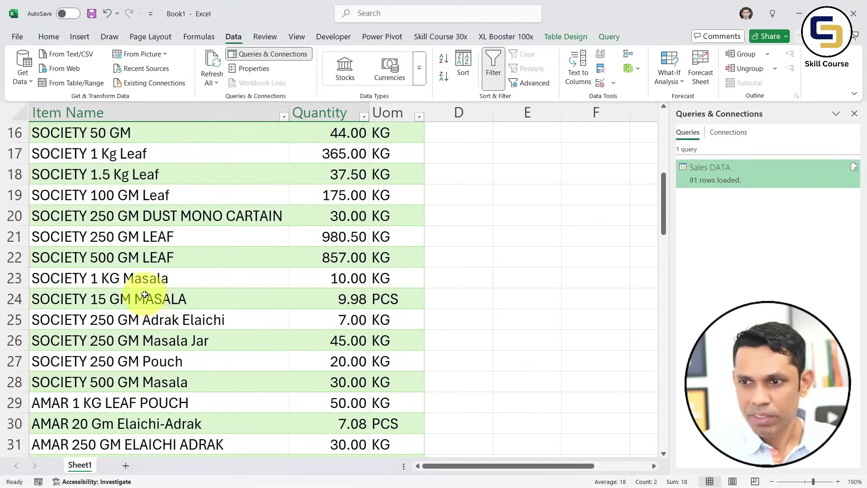
drag(145, 300, 360, 293)
scroll(384, 300, down, 20)
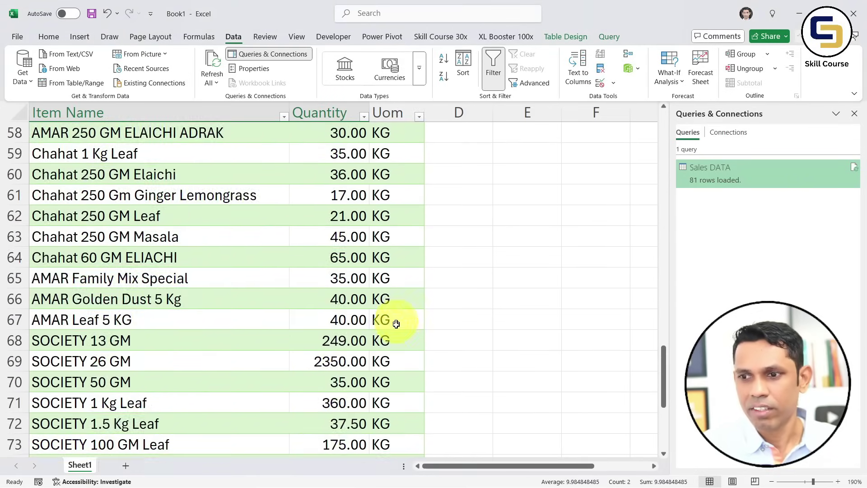
scroll(398, 340, up, 4)
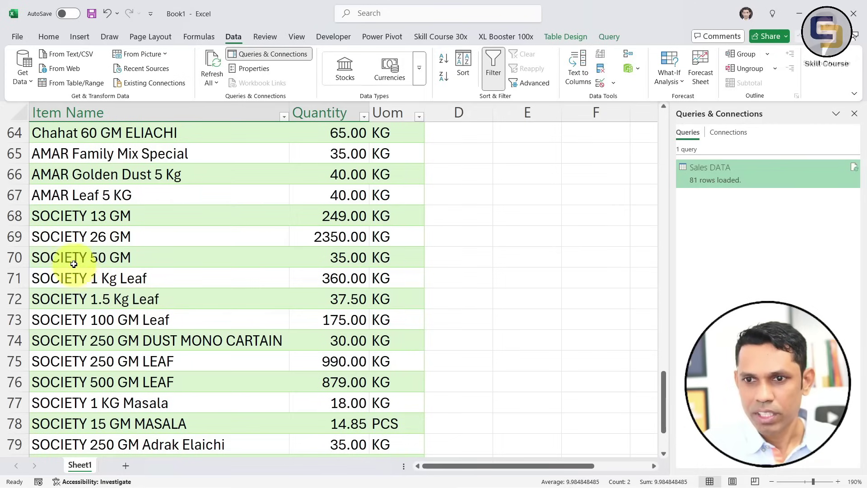
drag(98, 423, 329, 423)
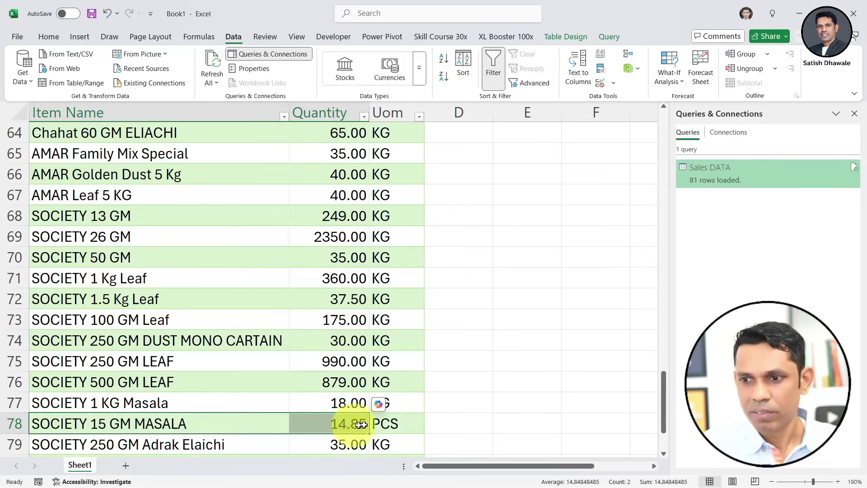
click(409, 424)
click(371, 300)
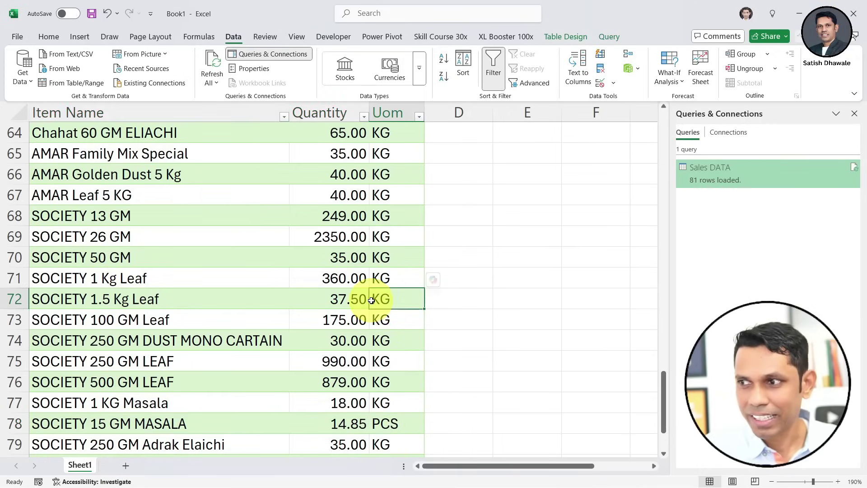
Bring the workbook's query list back up and open the Sales DATA query for editing in Power Query.
mouse_move(759, 175)
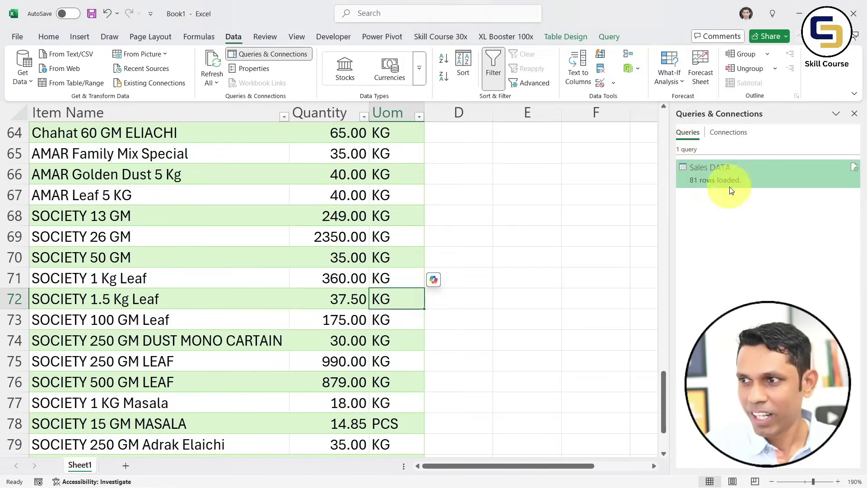
click(855, 114)
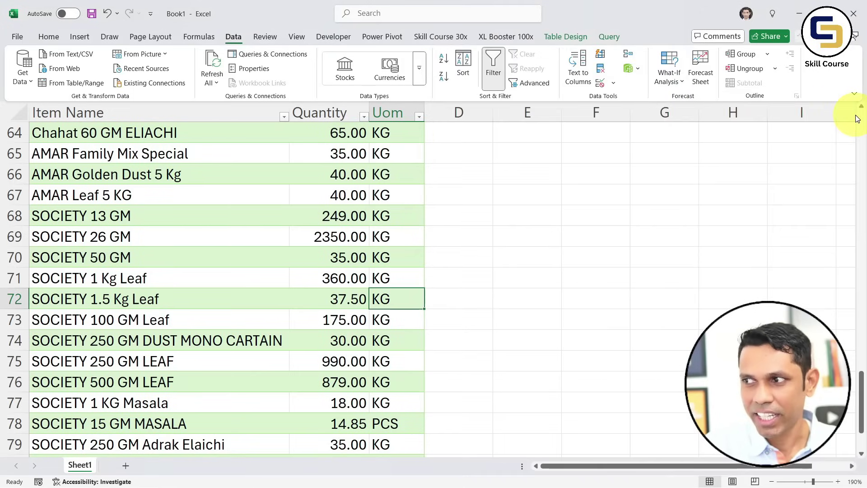
click(249, 53)
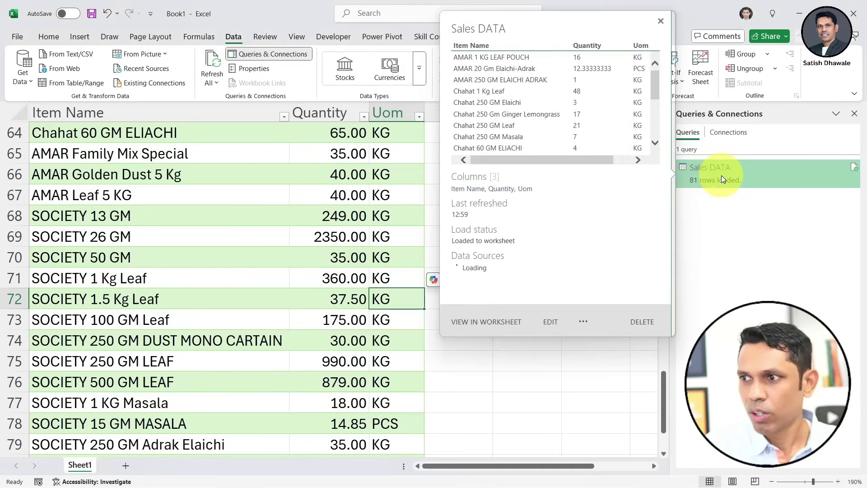
double_click(720, 175)
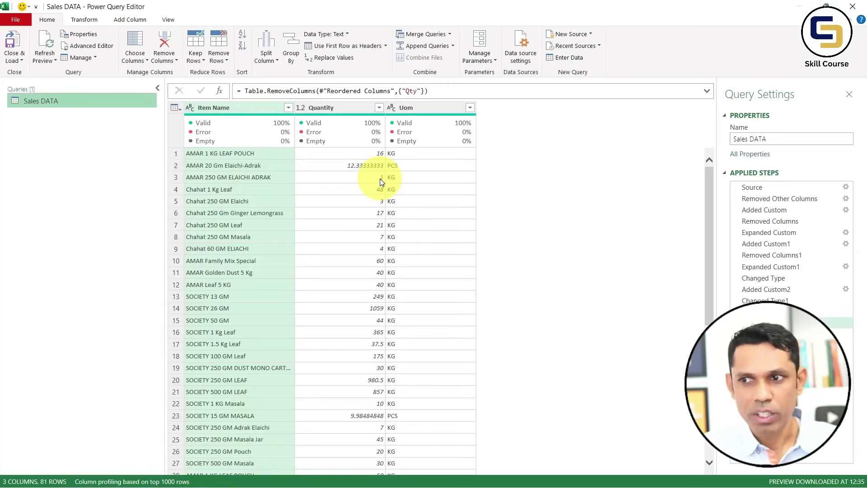
Replace the value PCS with KG in the Uom column of the Sales DATA query.
click(421, 108)
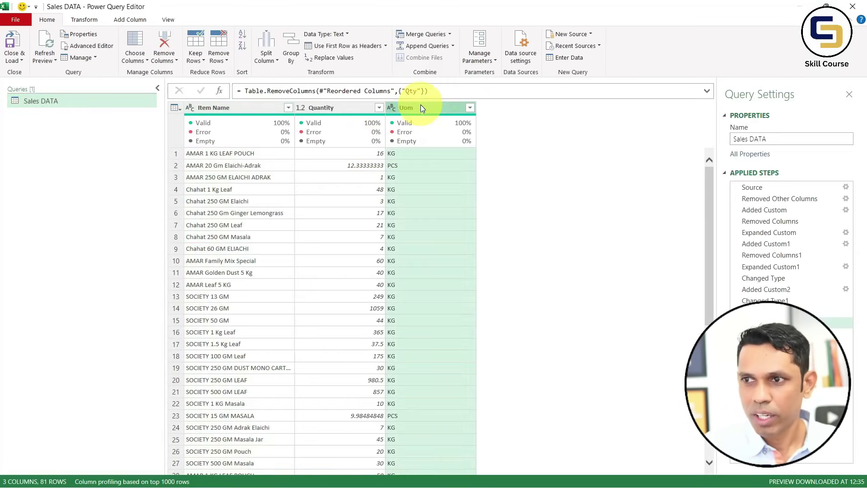
right_click(420, 108)
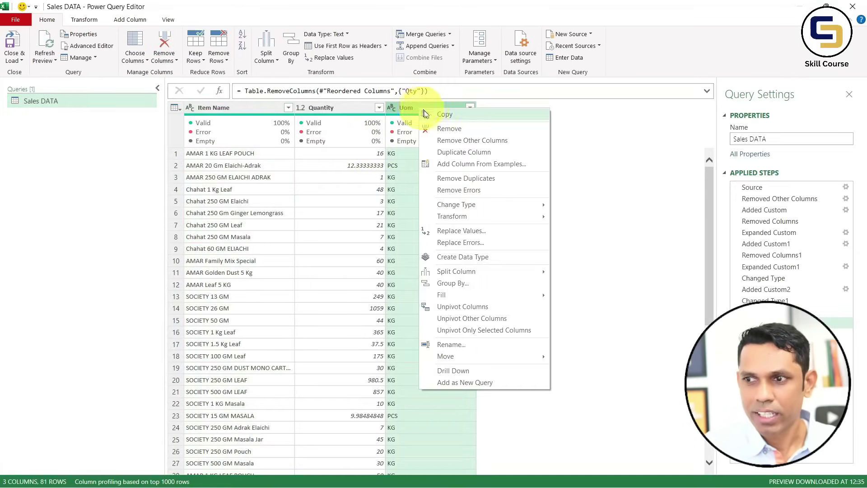
click(472, 232)
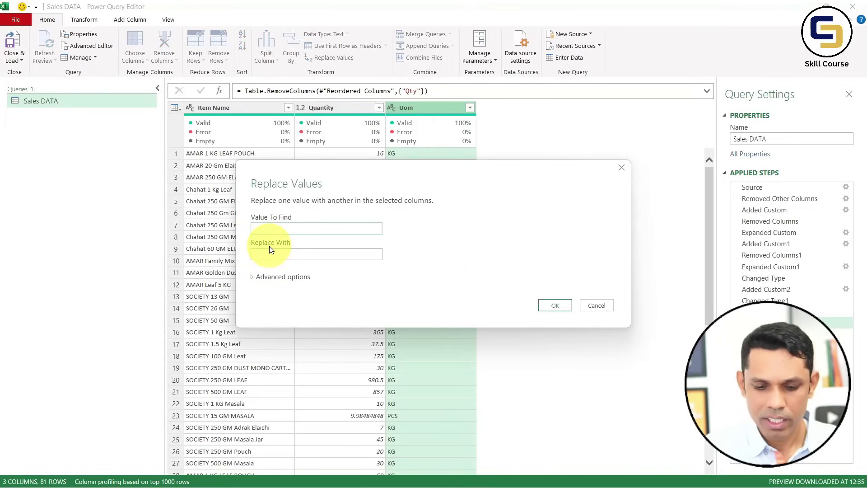
text(PCS)
key(Tab)
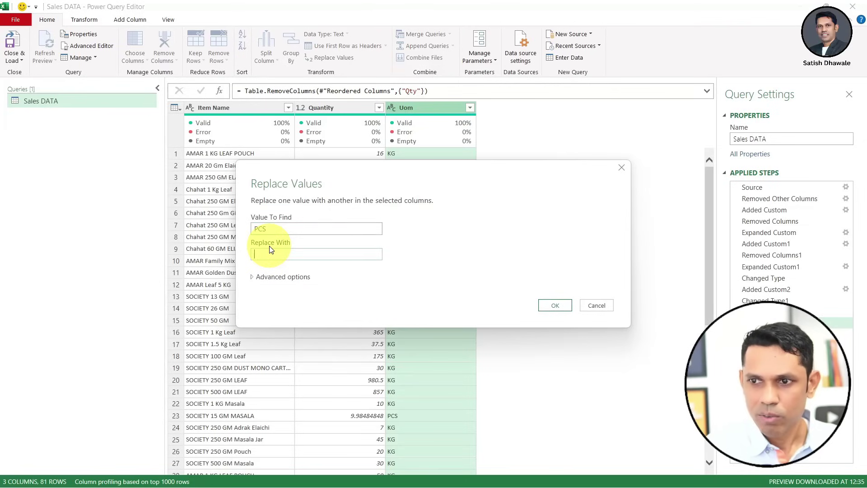
text(KG)
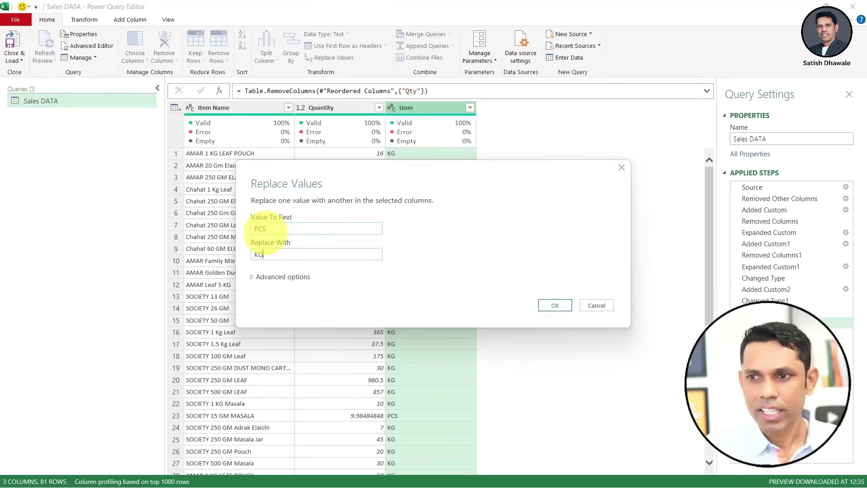
click(546, 305)
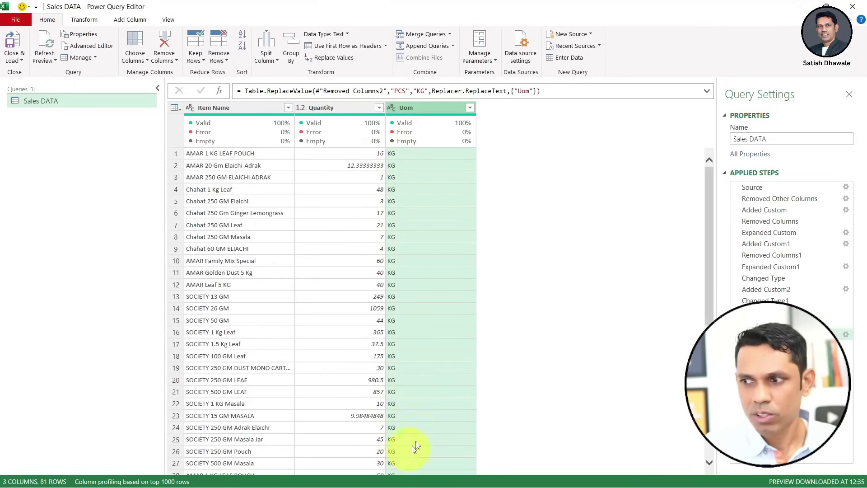
Close the query editor, load the updated Sales DATA query into the worksheet, and check the Uom column down the table.
click(15, 60)
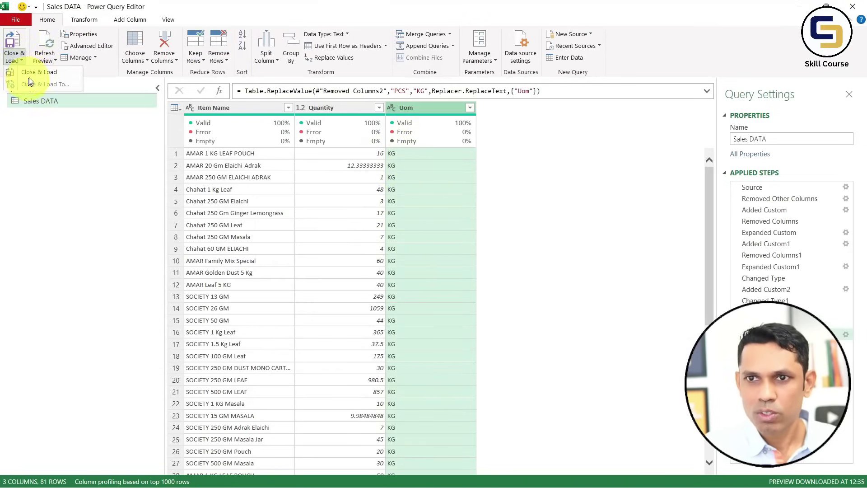
click(32, 71)
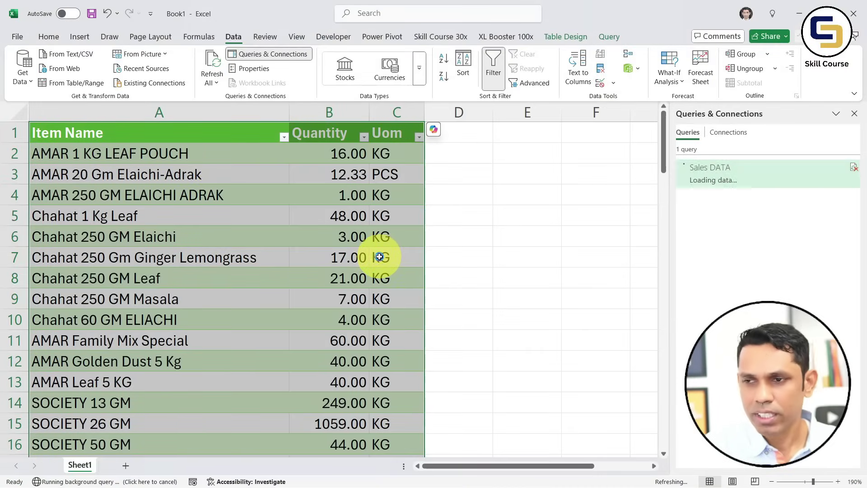
scroll(380, 254, down, 20)
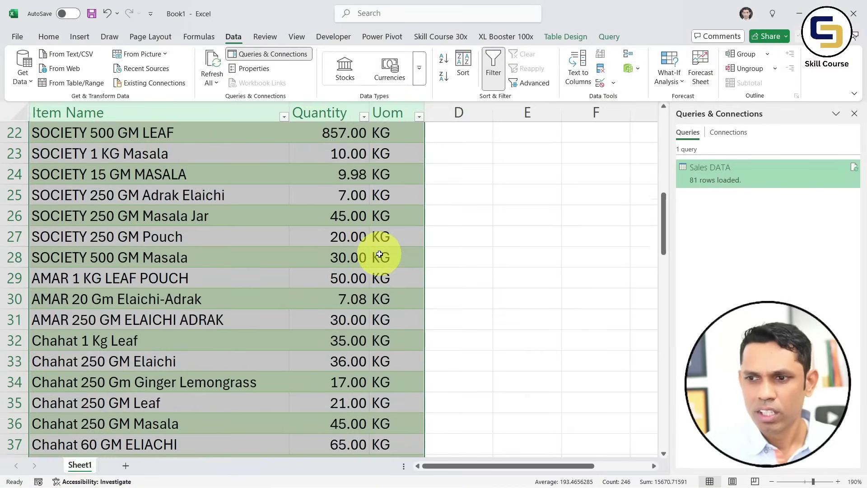
scroll(379, 257, up, 20)
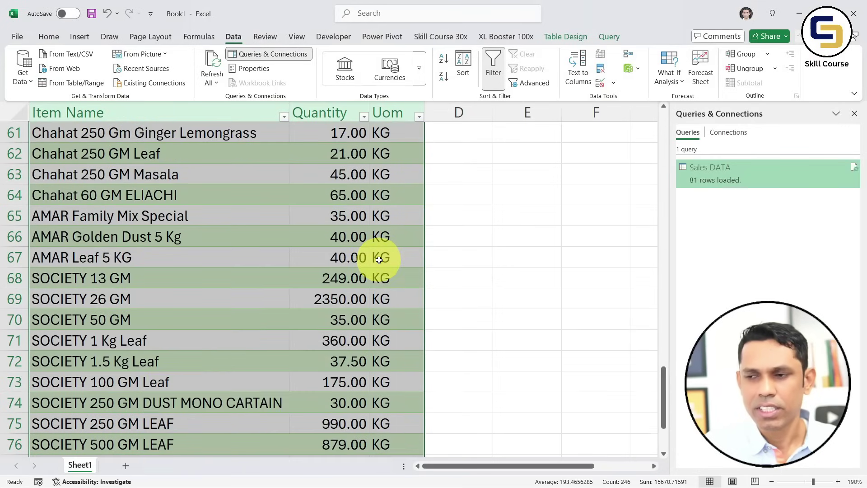
key(alt+Tab)
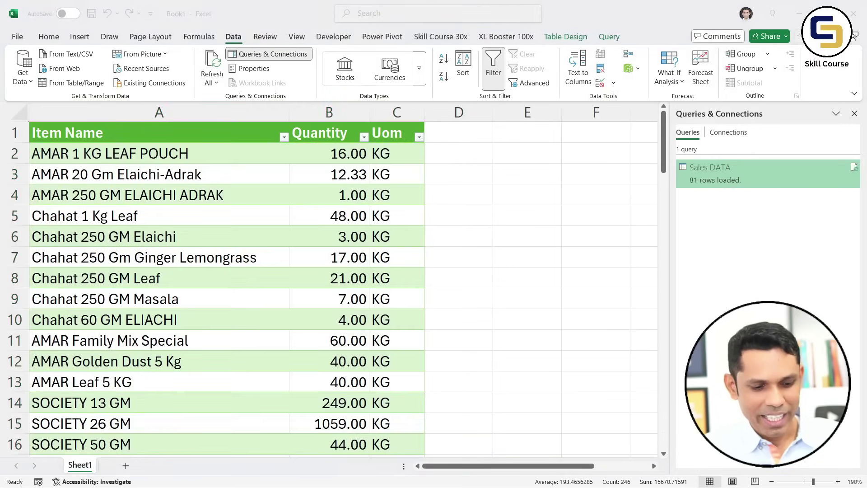